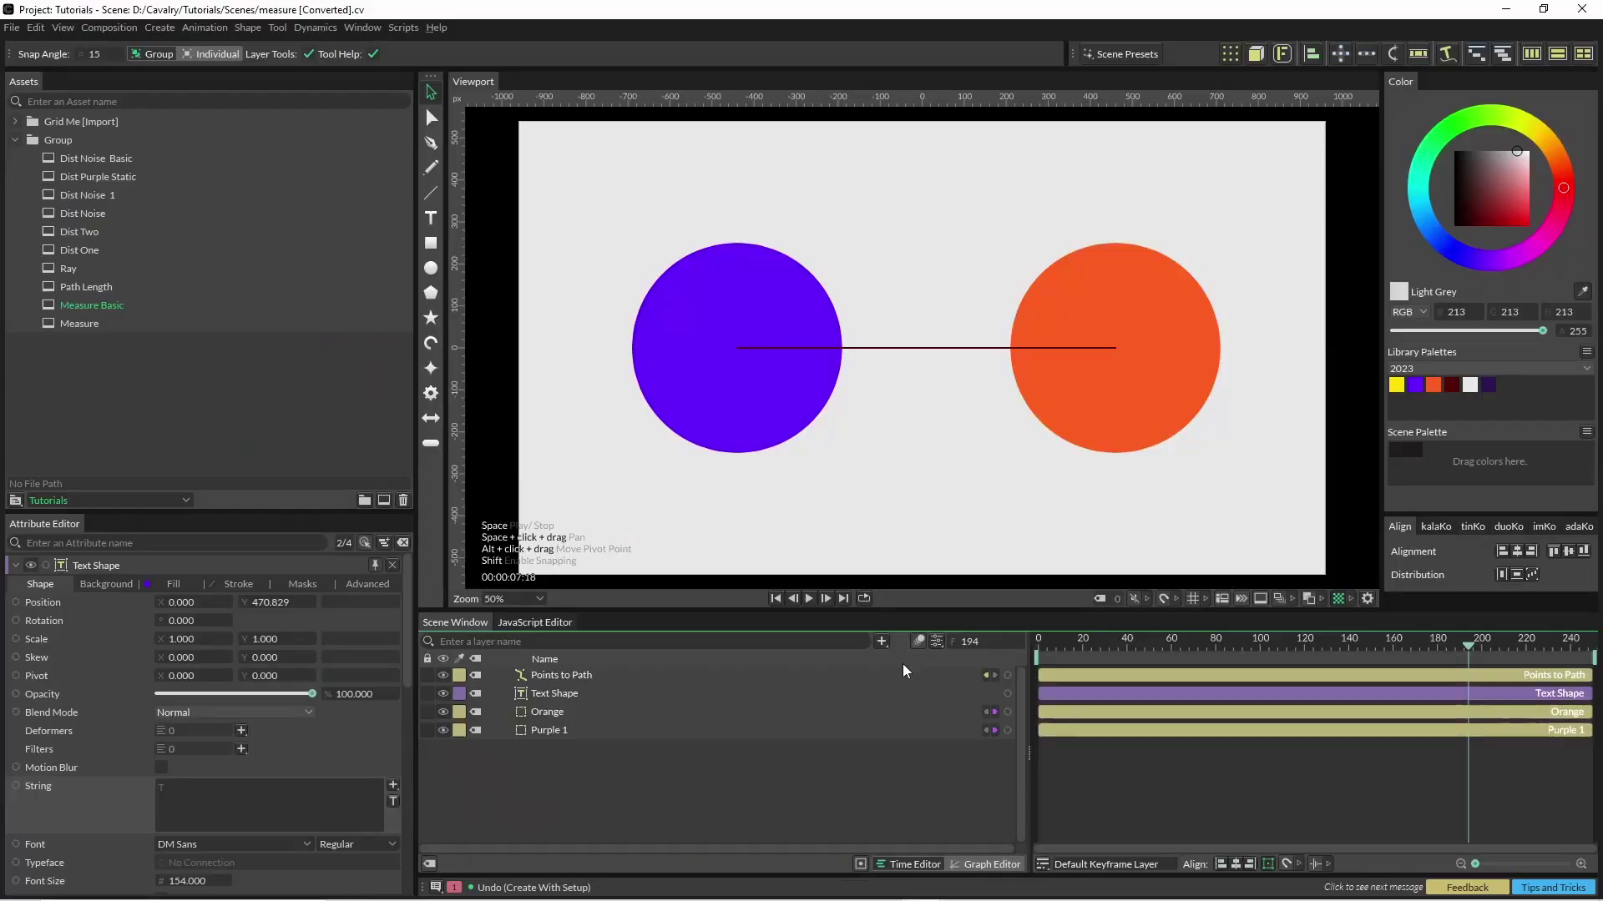
# - Add a Measure layer with the Orange and Purple 1 circles as its two targets
pyautogui.click(882, 641)
pyautogui.write('meas')
pyautogui.press('Return')
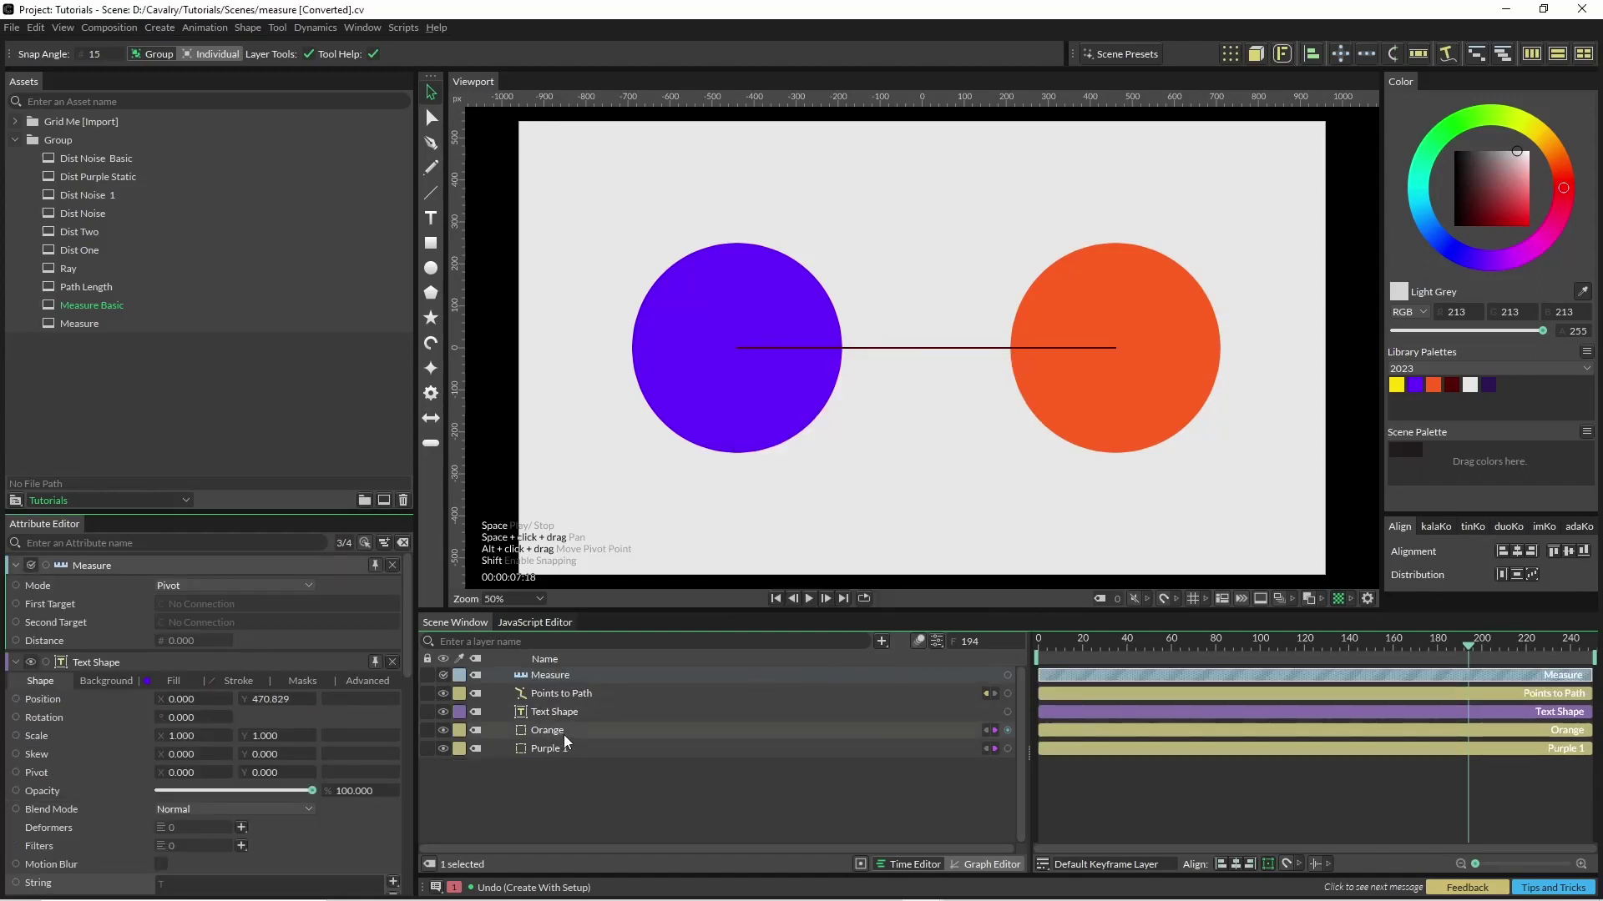
pyautogui.moveTo(392, 722); pyautogui.dragTo(313, 612)
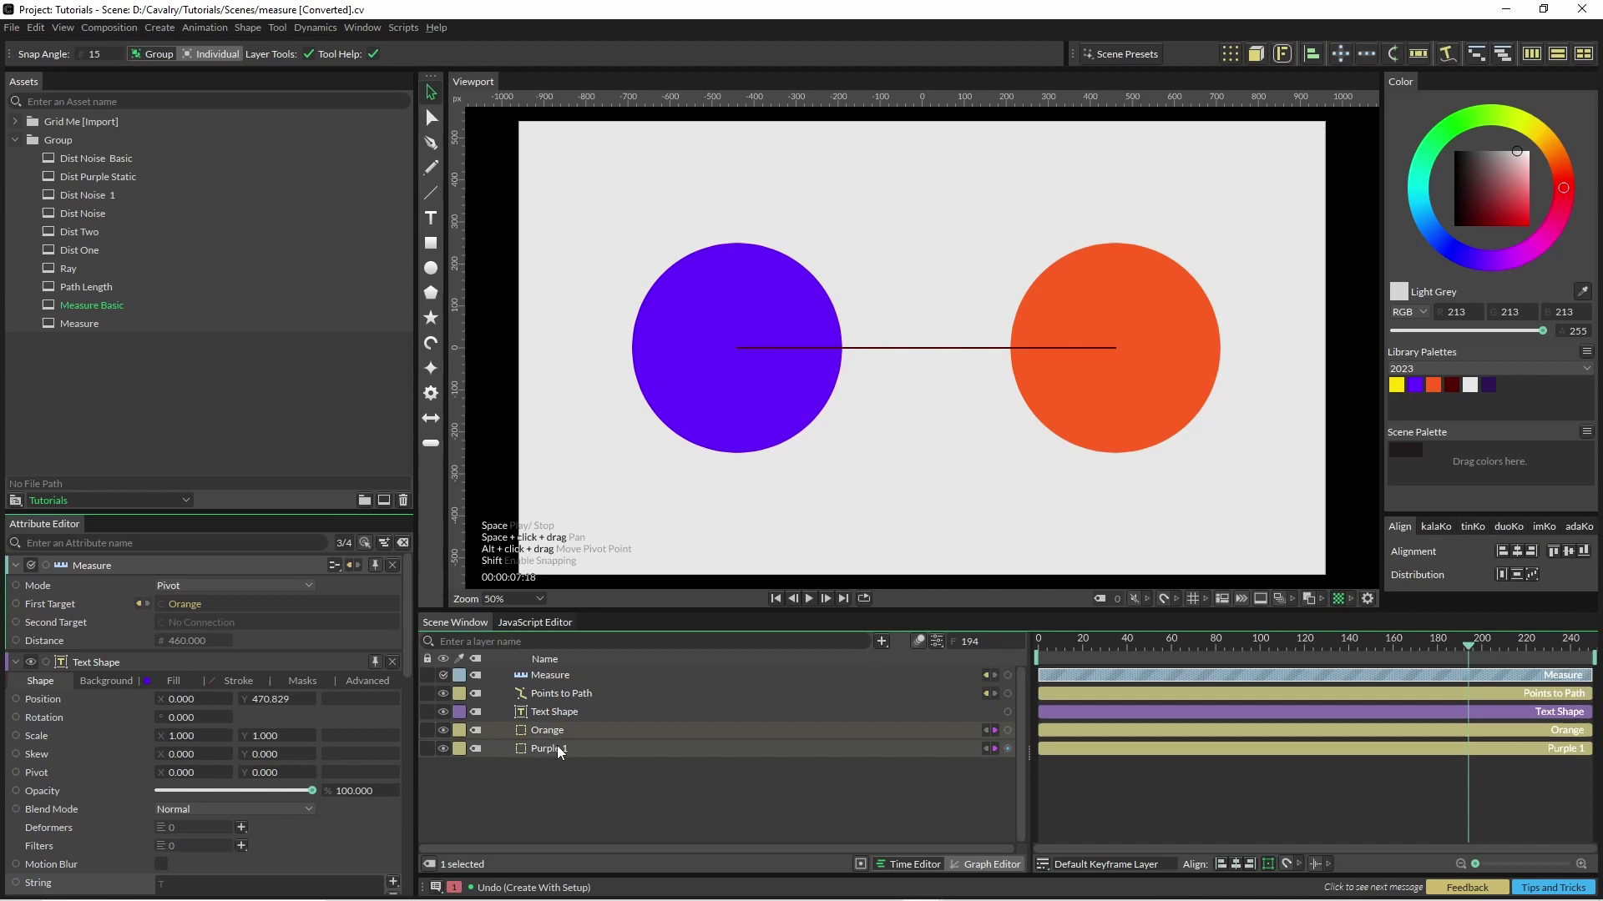
pyautogui.moveTo(529, 748); pyautogui.dragTo(250, 622)
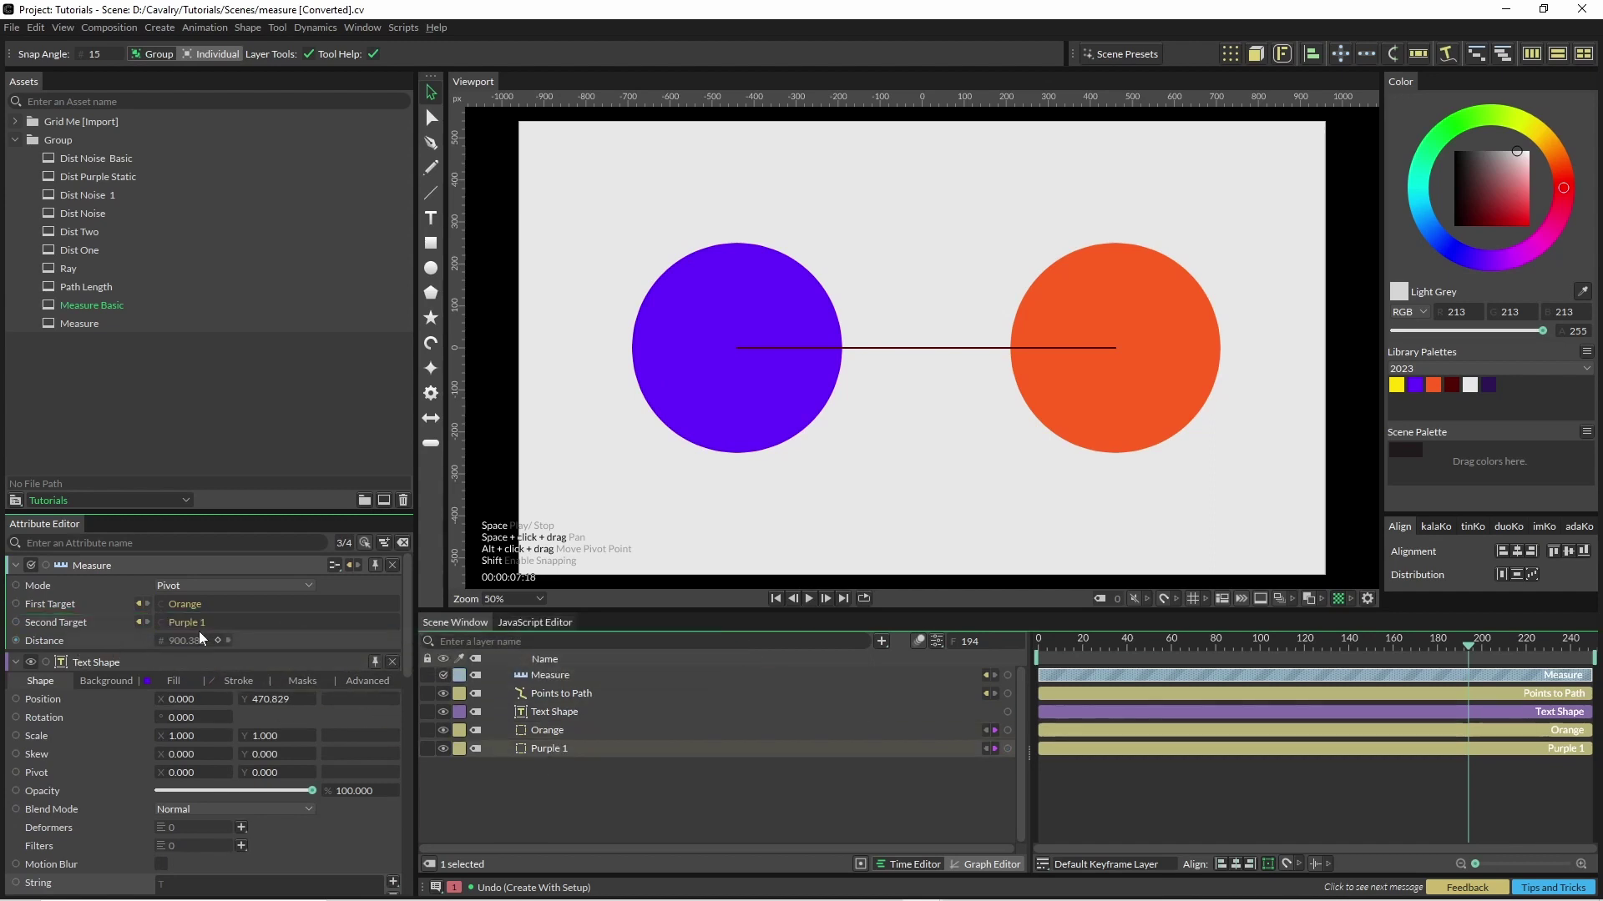
# - Give the Text Shape a String Generator at Precision 0, fed by the Measure distance
pyautogui.click(558, 714)
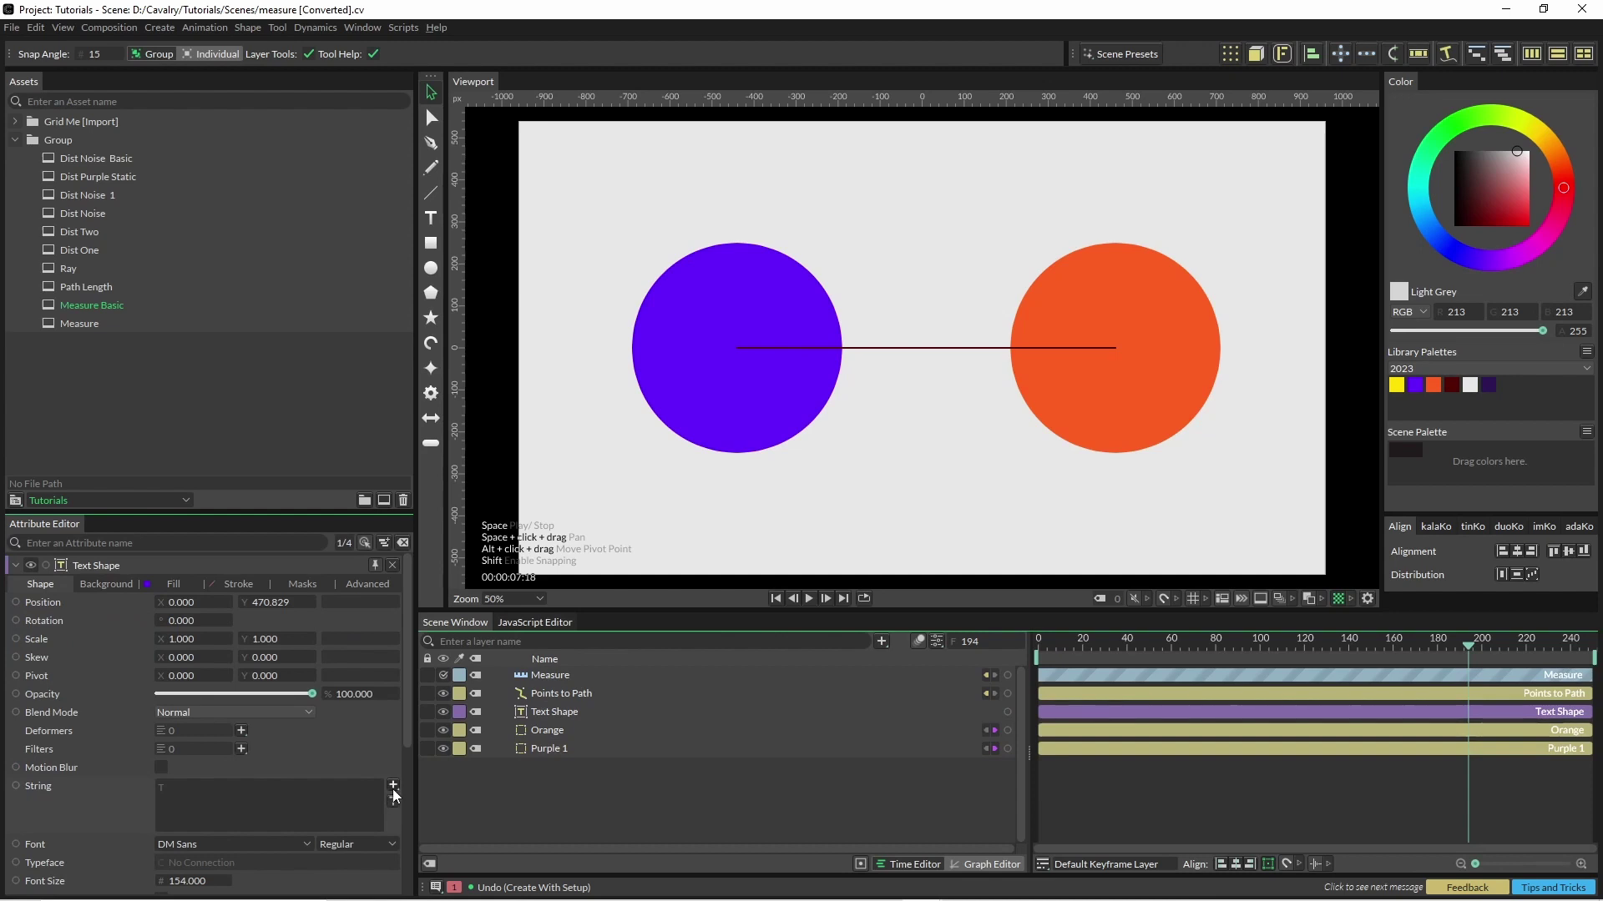
pyautogui.click(422, 804)
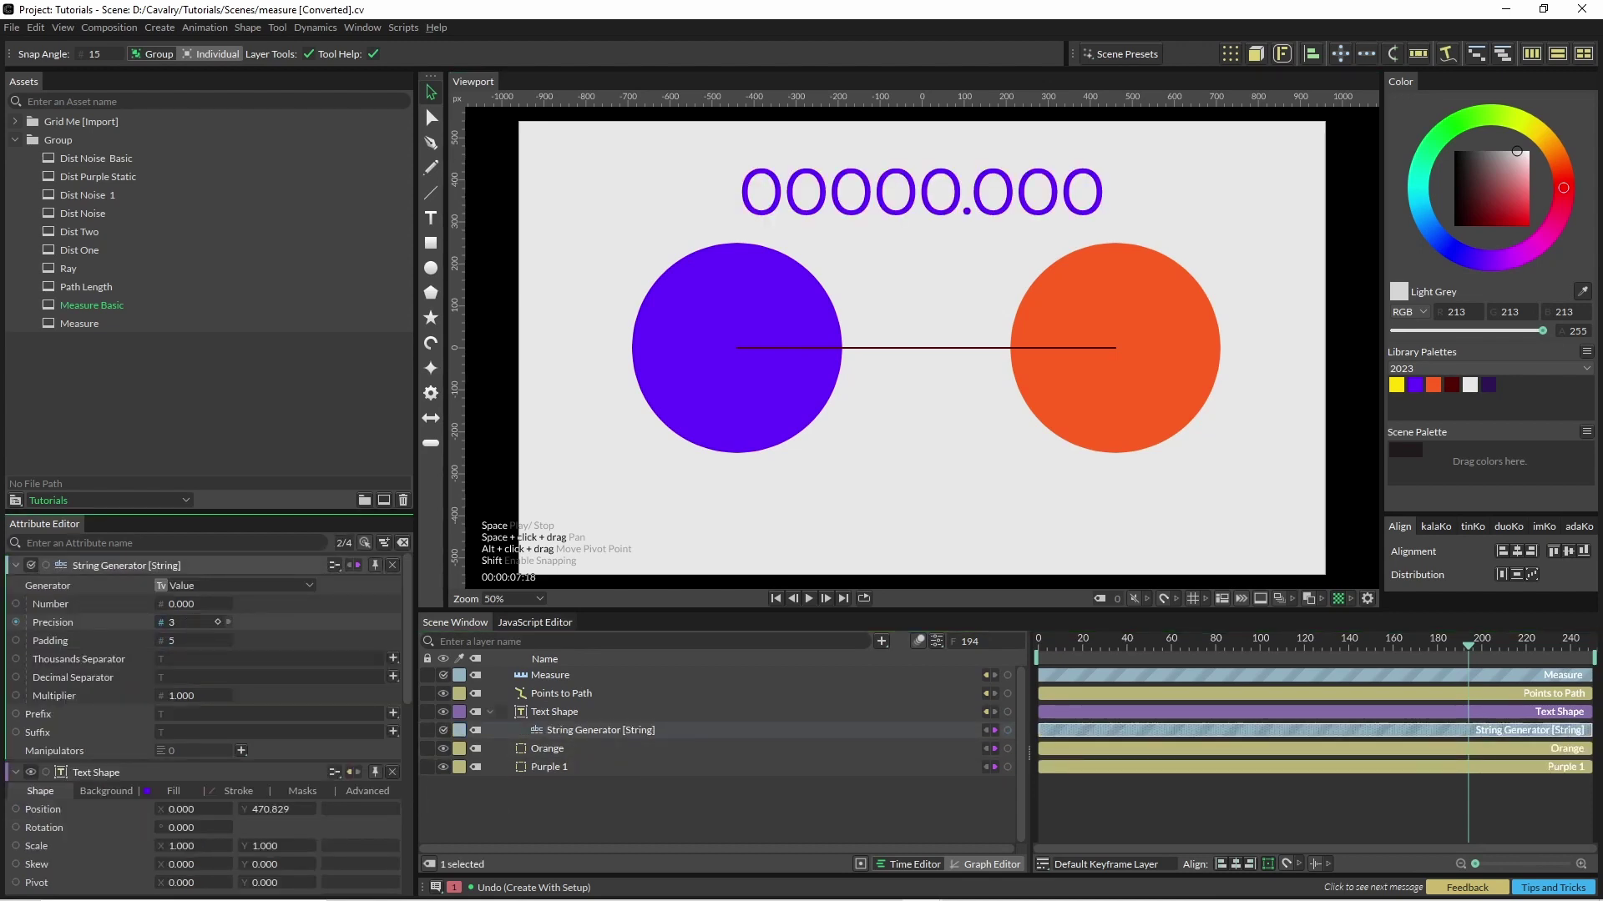
pyautogui.moveTo(216, 623); pyautogui.dragTo(171, 649)
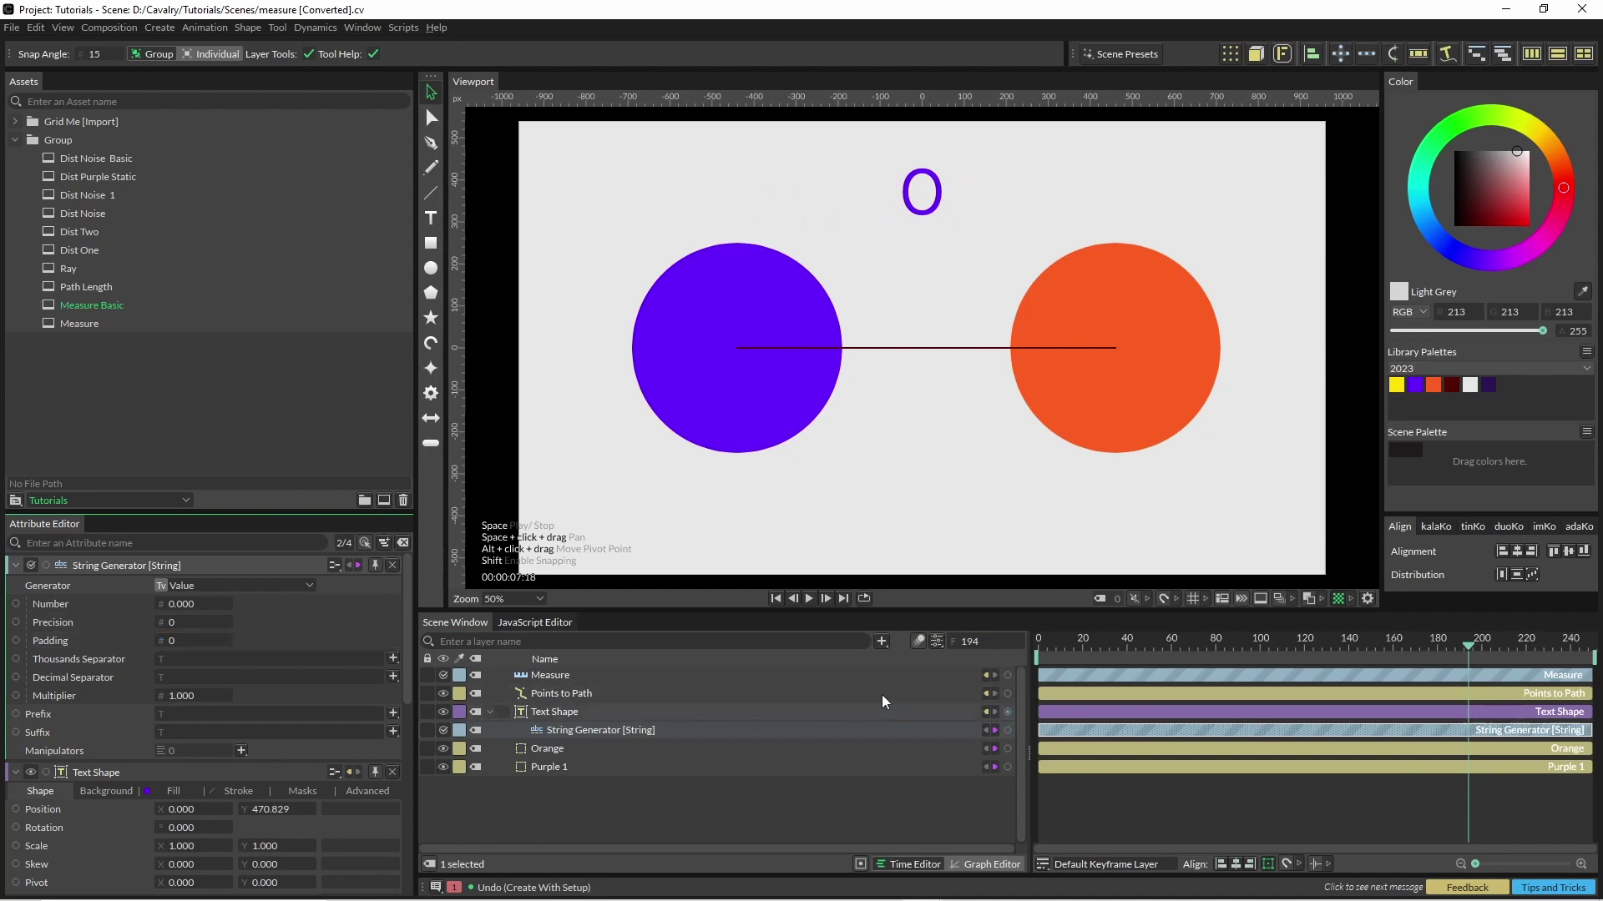
pyautogui.moveTo(1008, 676); pyautogui.dragTo(285, 579)
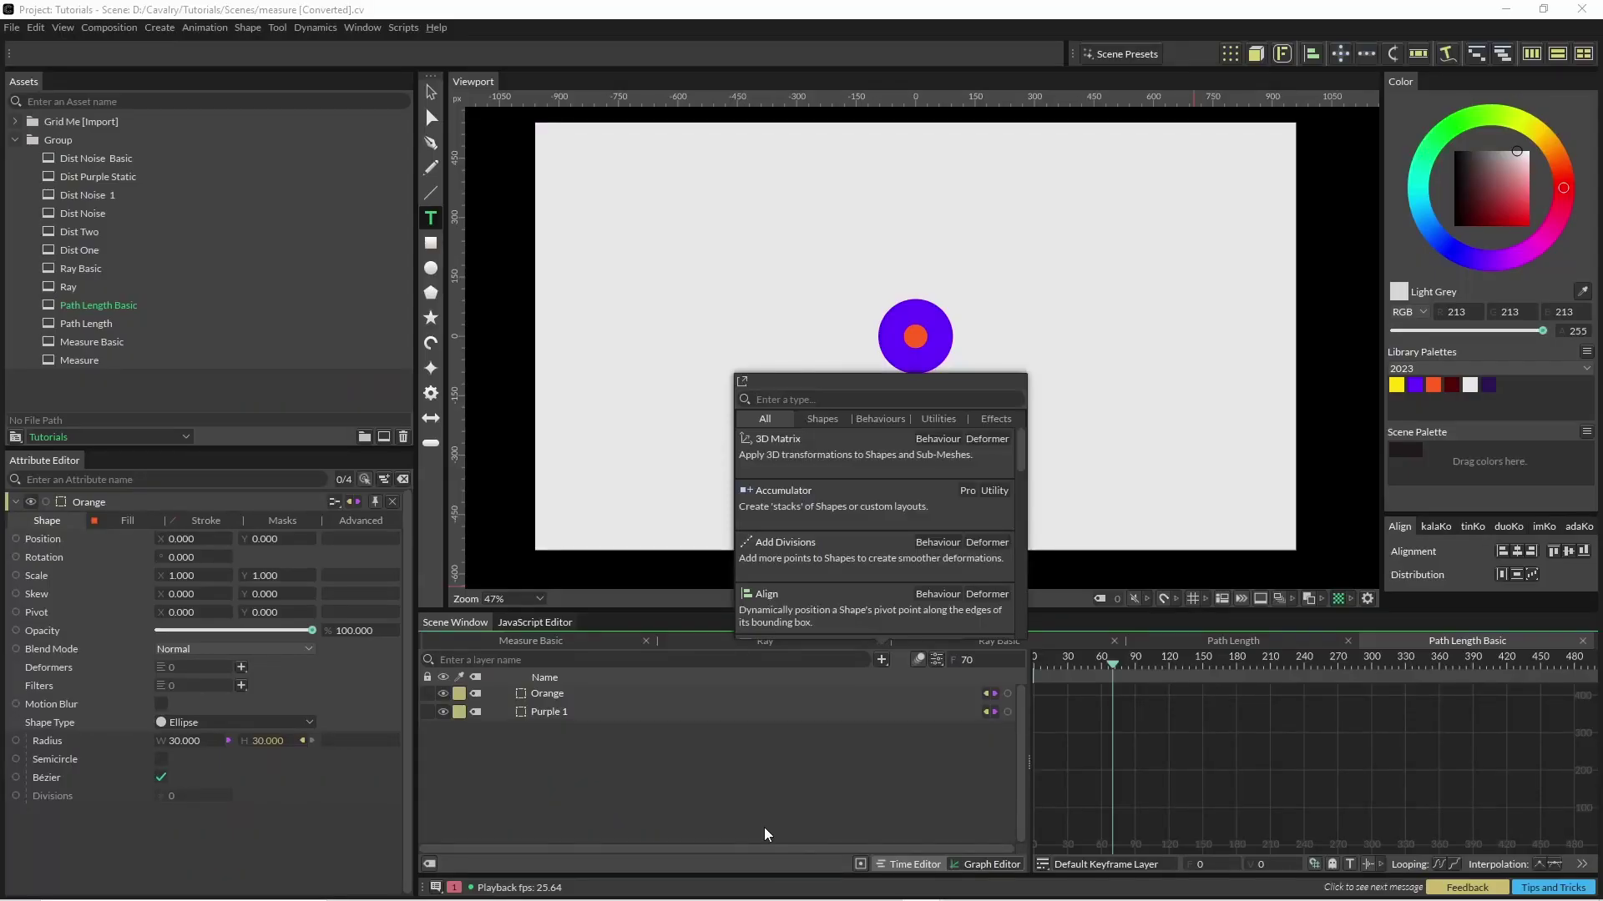
# - Add a Path Length utility with Purple 1 as its Input Shape, reading 590.300
pyautogui.write('path')
pyautogui.press('Down')
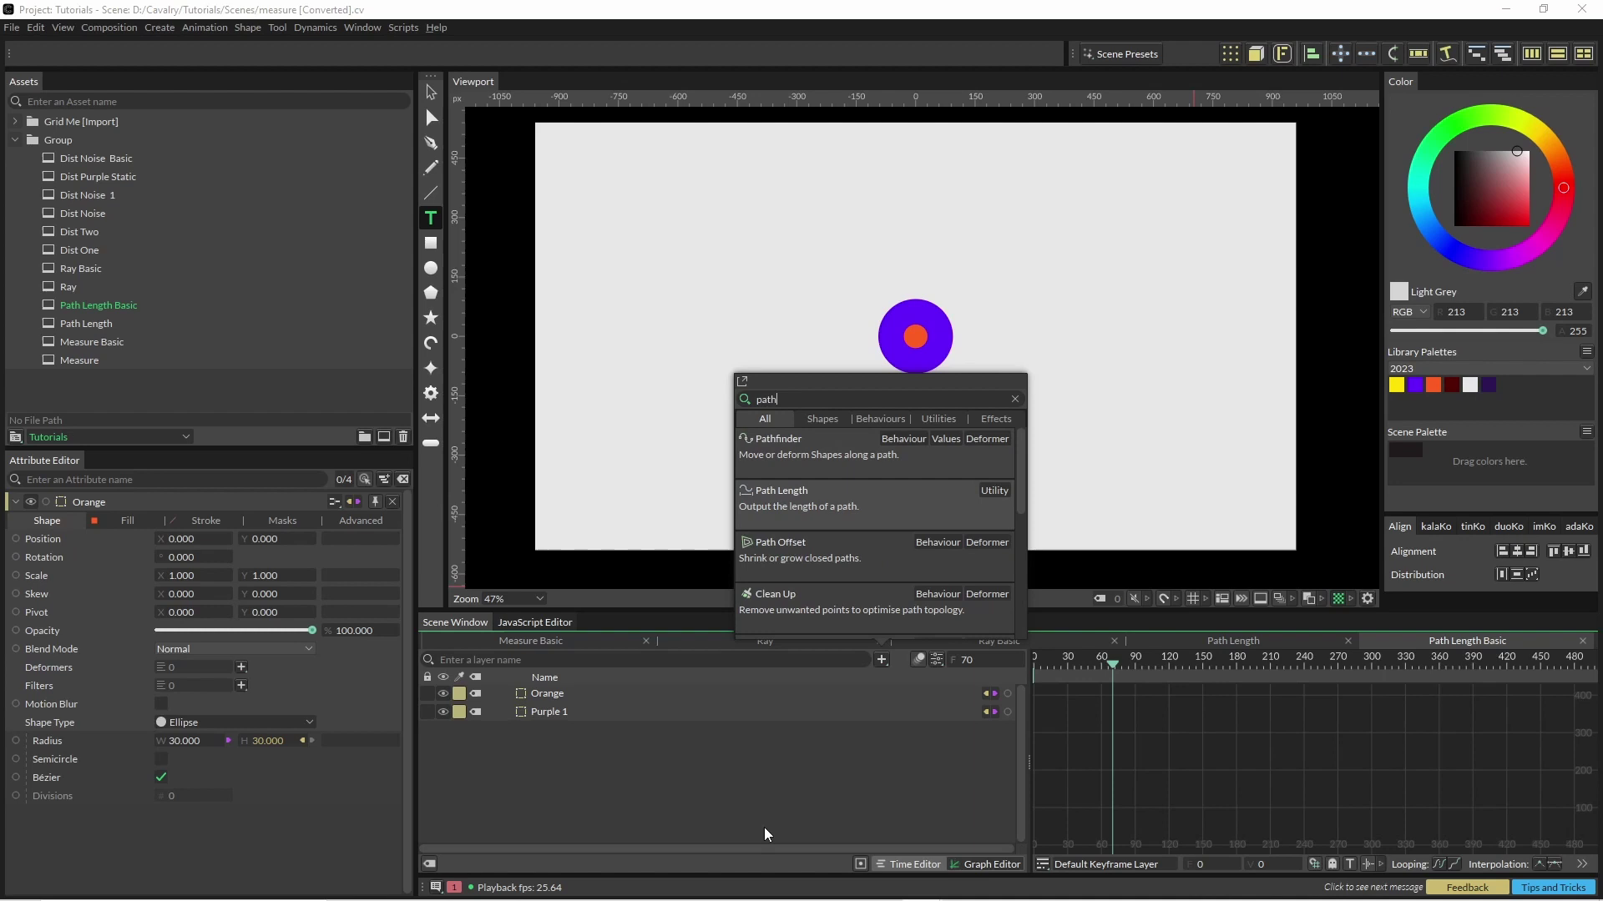
pyautogui.press('Return')
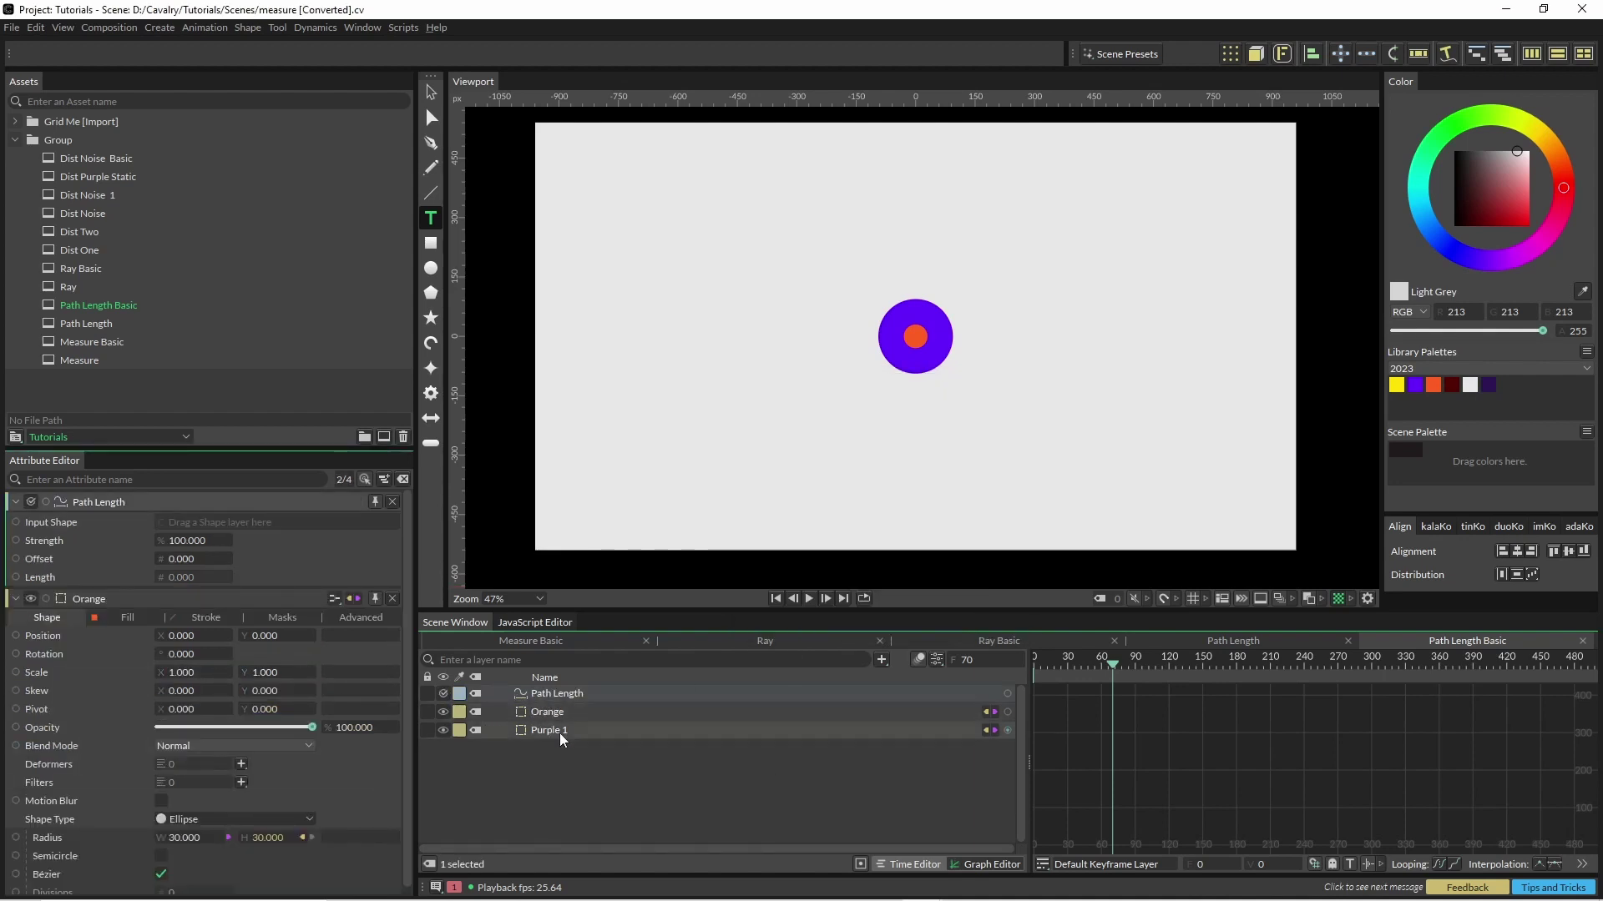
pyautogui.moveTo(562, 739); pyautogui.dragTo(251, 529)
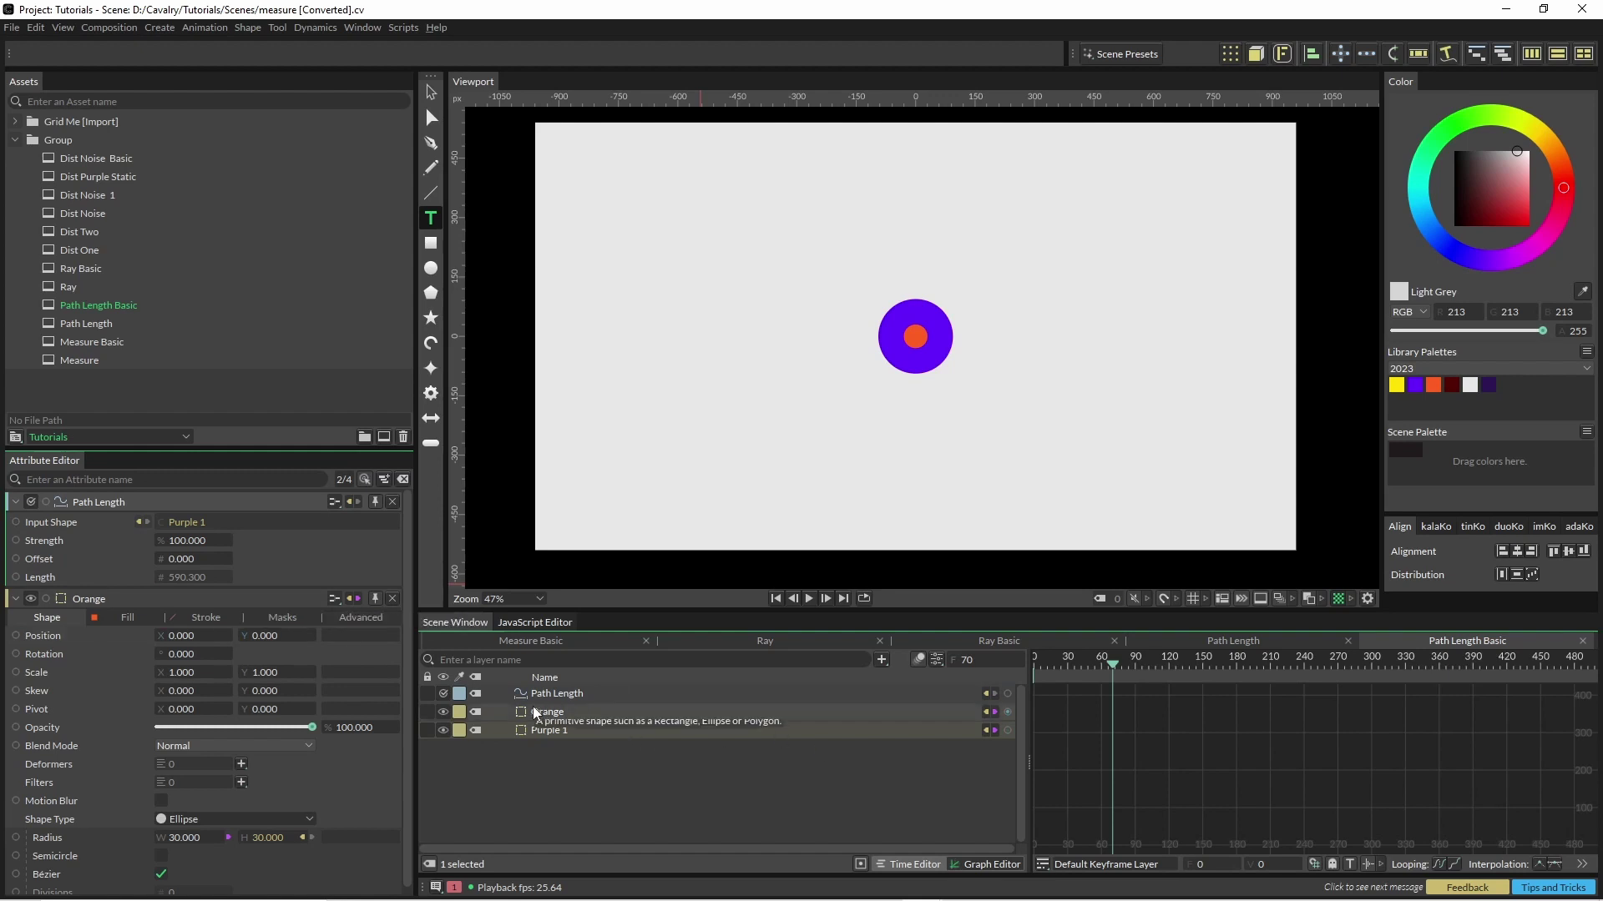
# - Duplicate the Orange circle with Path distribution along the Purple 1 circle's outline
pyautogui.click(1255, 53)
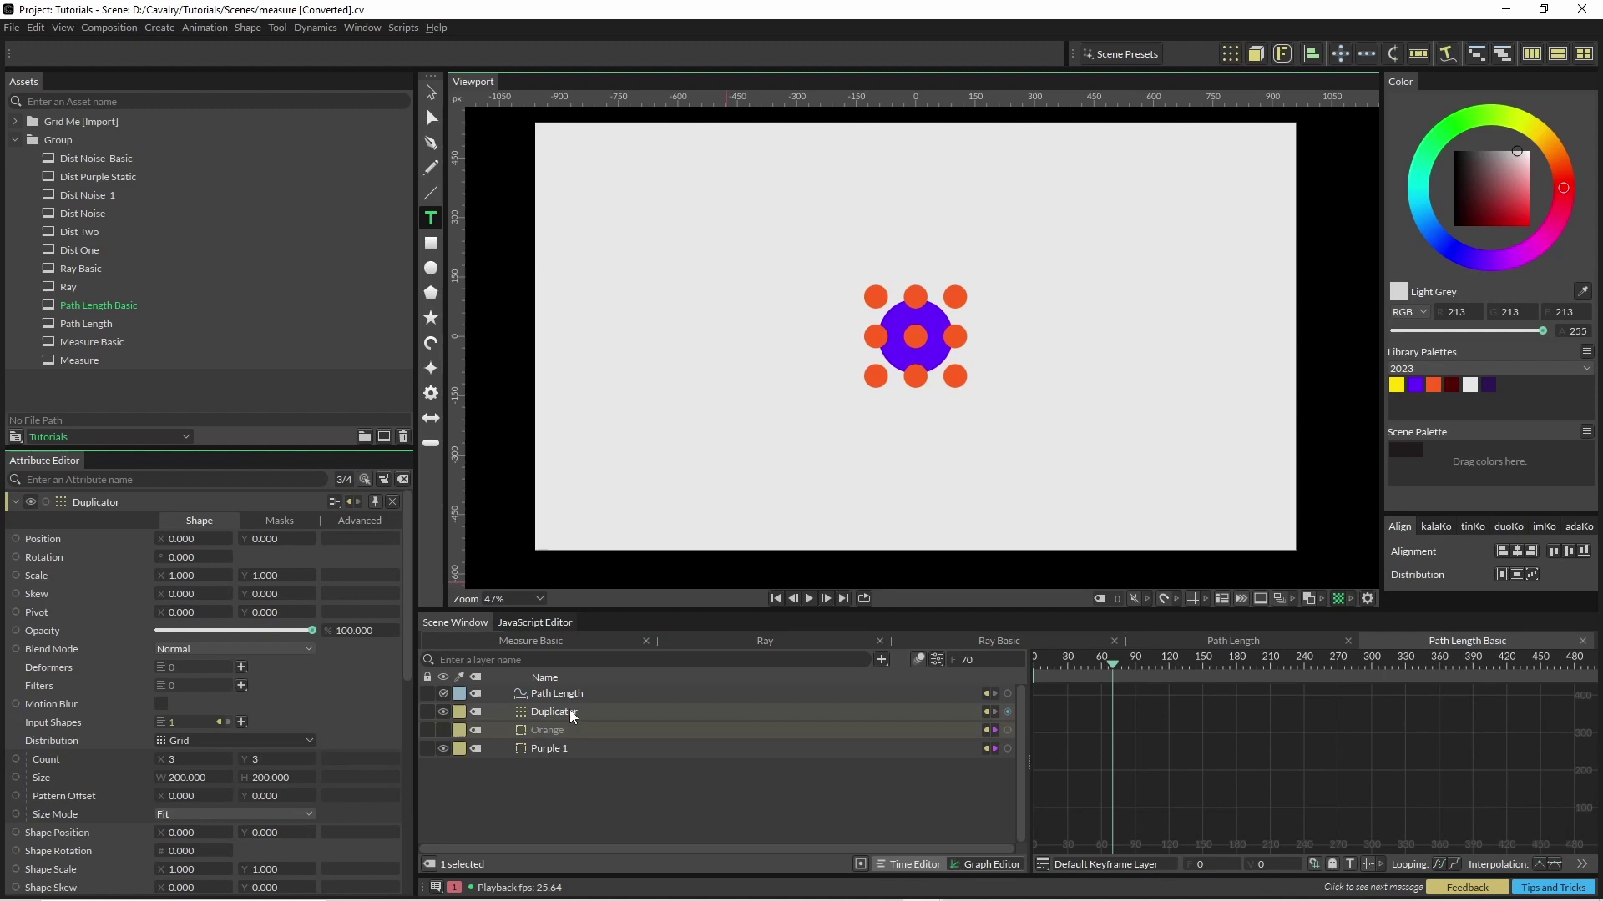
pyautogui.click(214, 744)
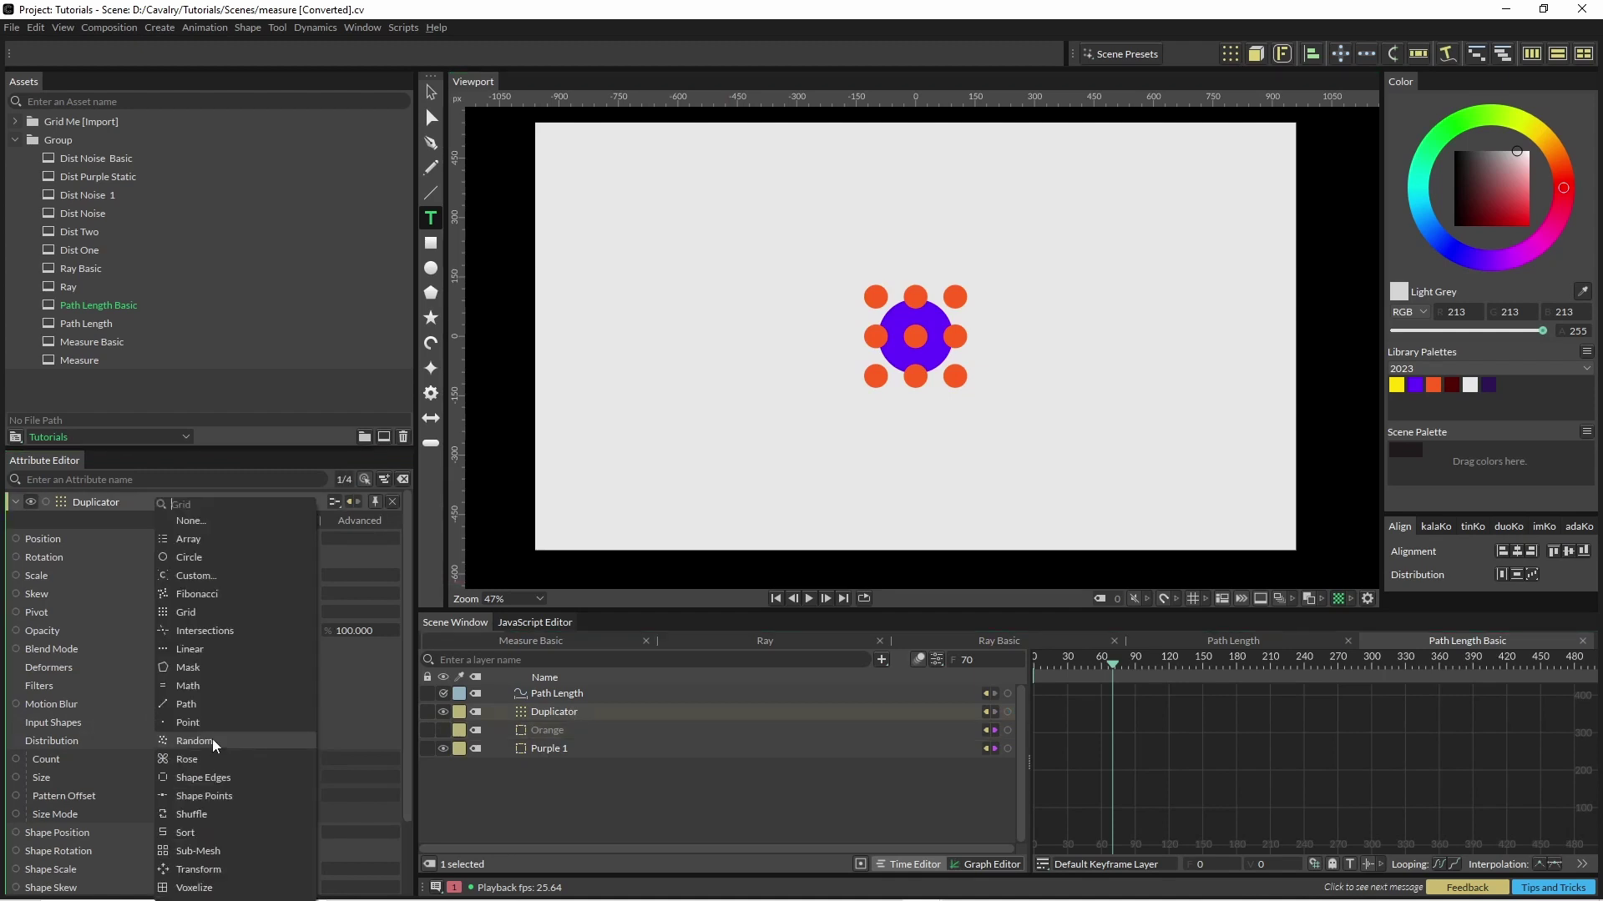
pyautogui.click(219, 705)
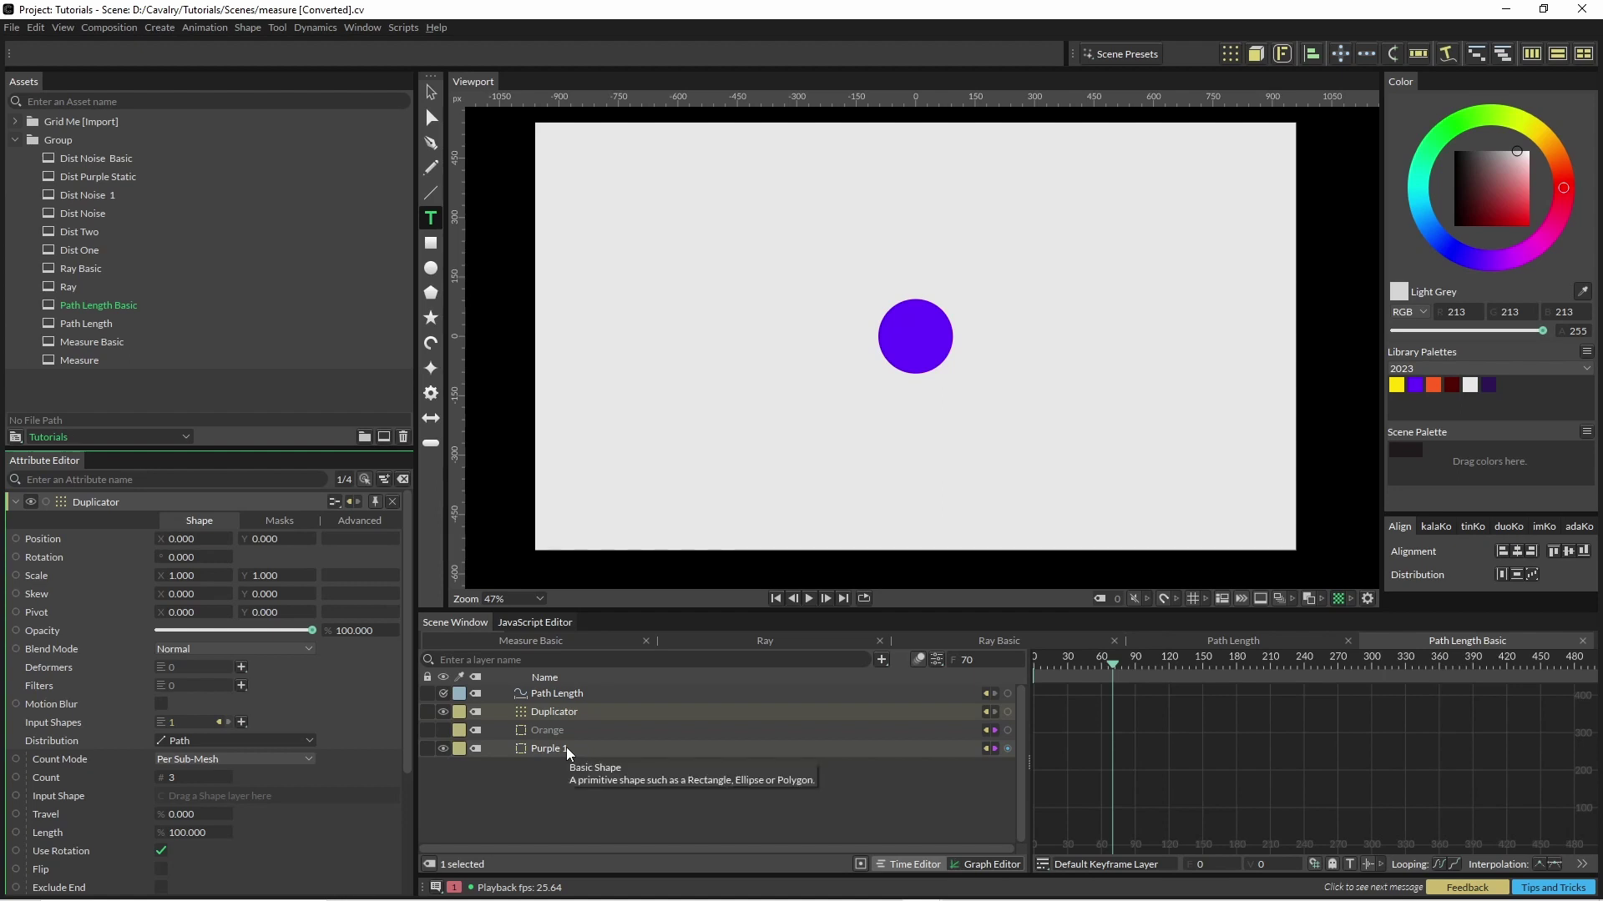
pyautogui.moveTo(571, 757); pyautogui.dragTo(280, 803)
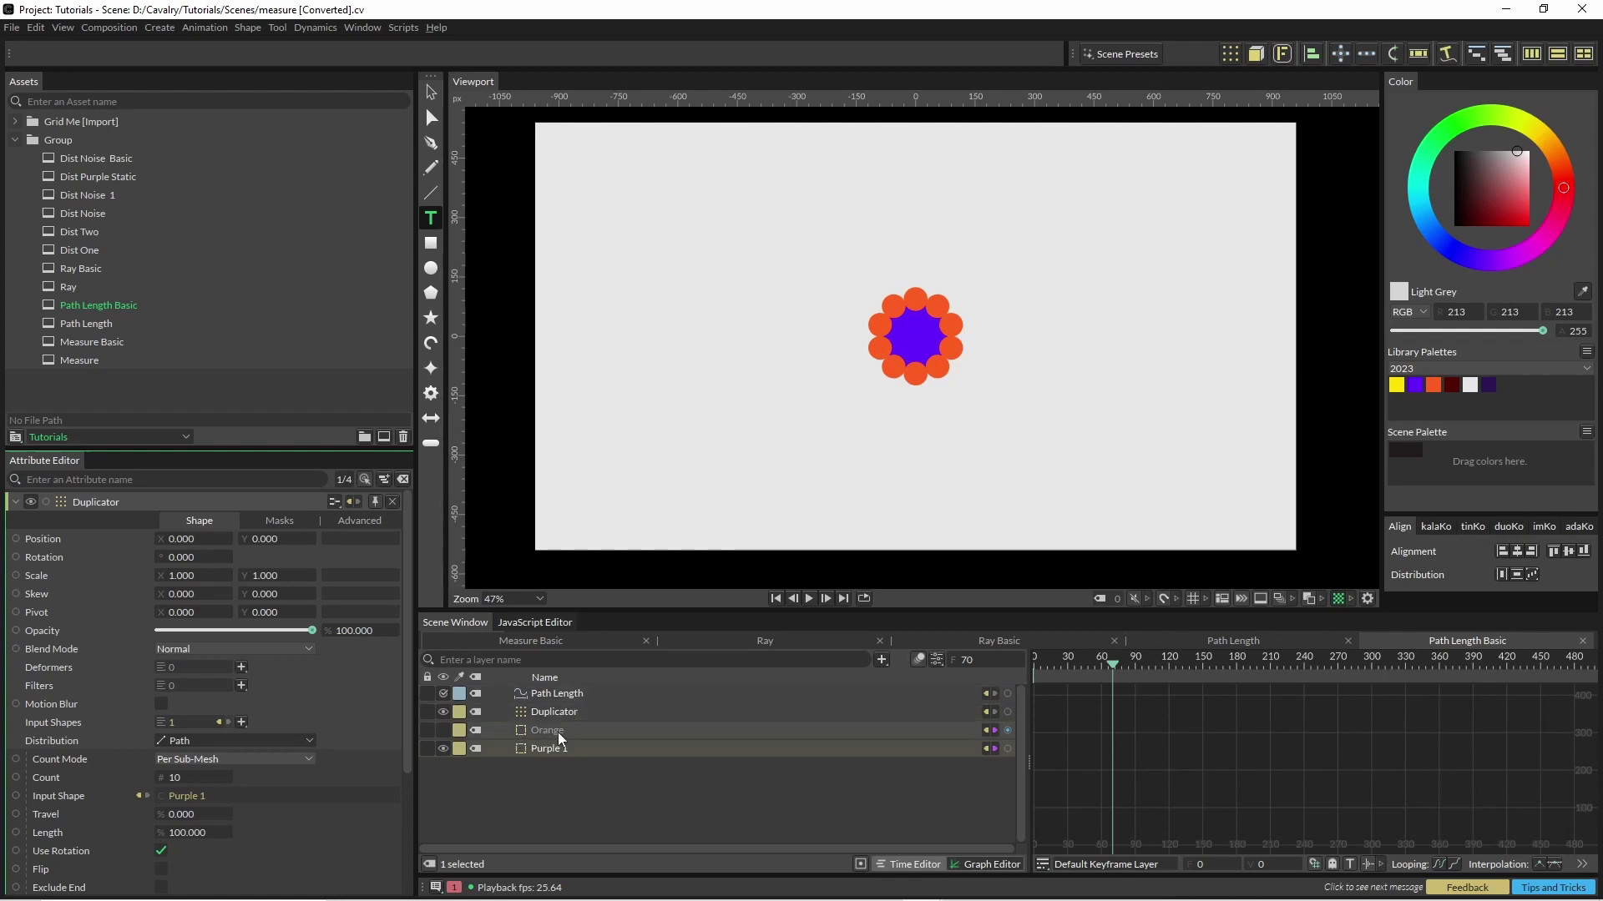
# - Add a Math utility using the Path Length output as its First value
pyautogui.click(881, 660)
pyautogui.write('math')
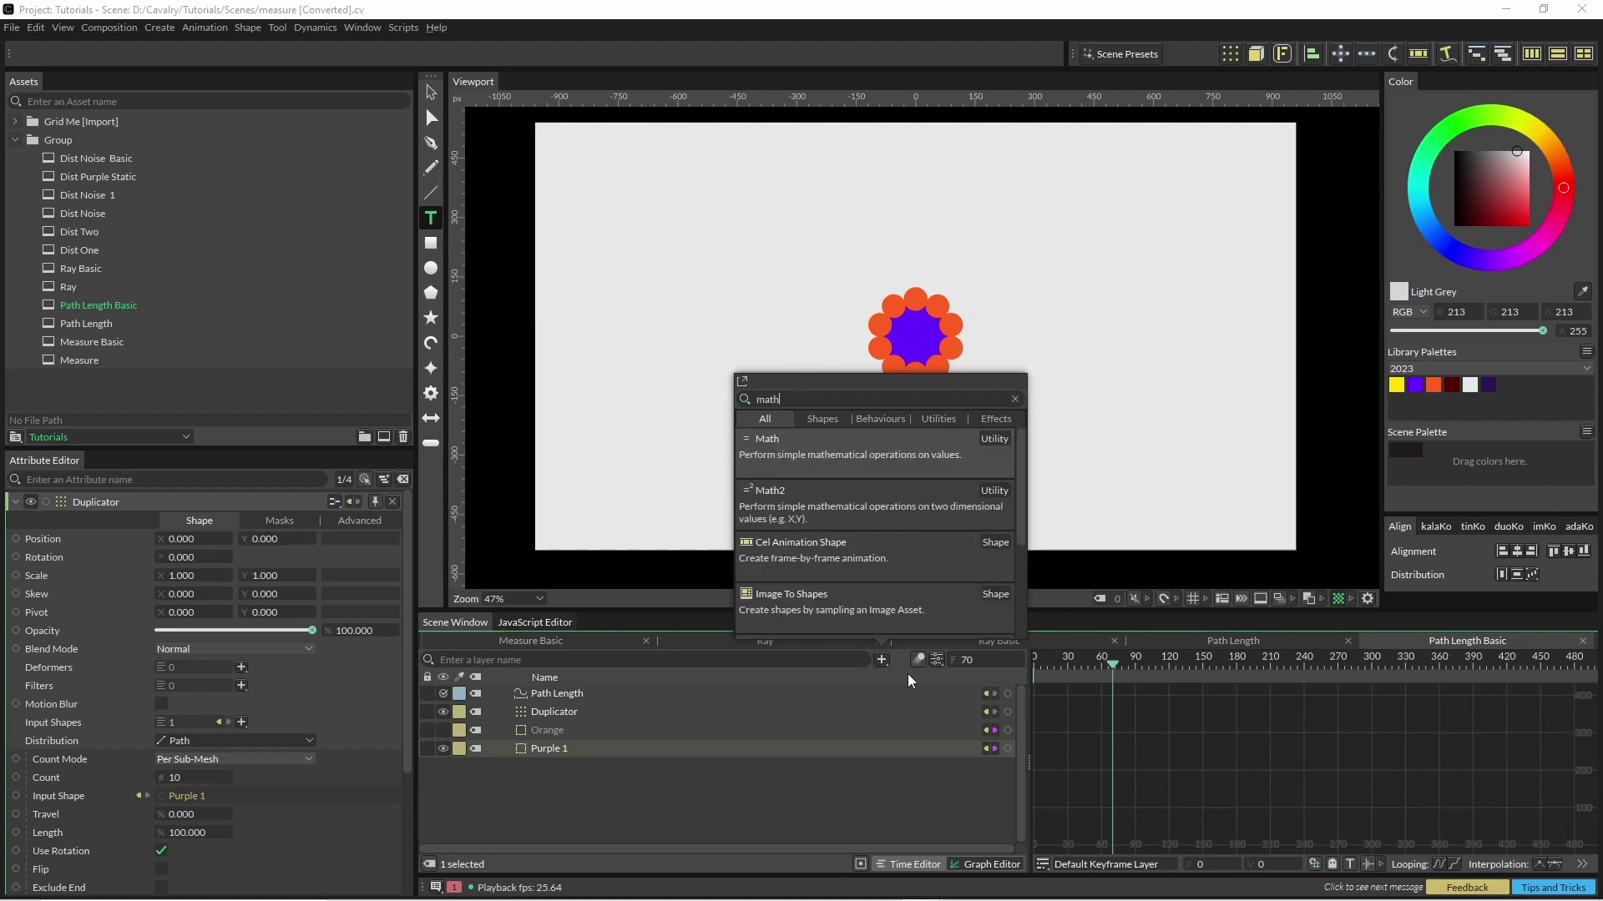
pyautogui.press('Return')
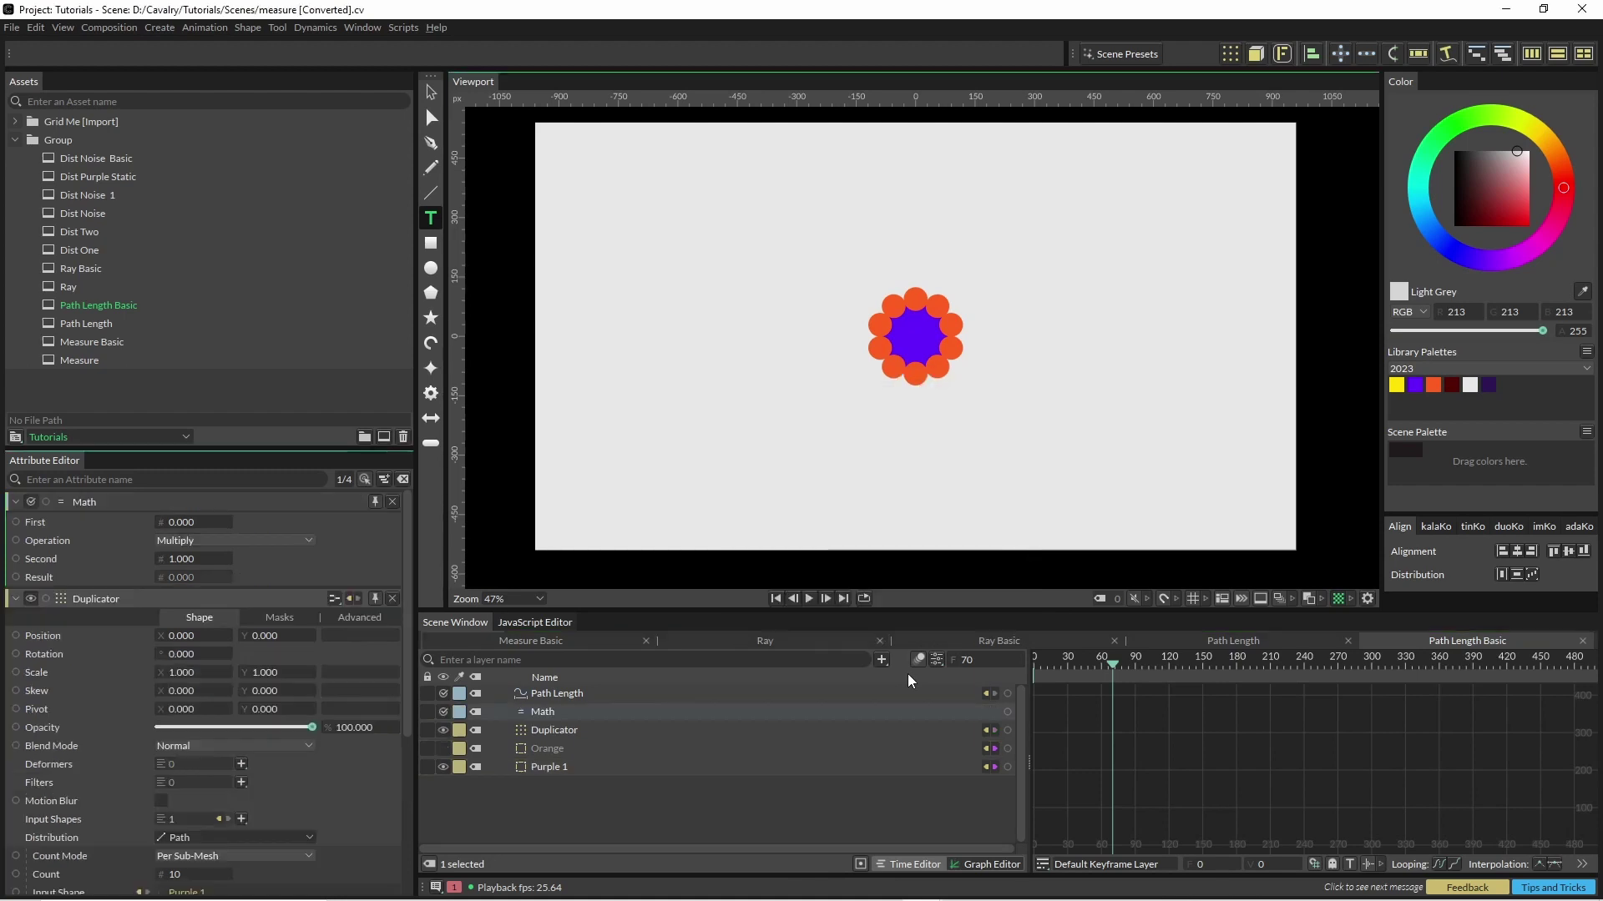
pyautogui.moveTo(18, 507); pyautogui.dragTo(678, 691)
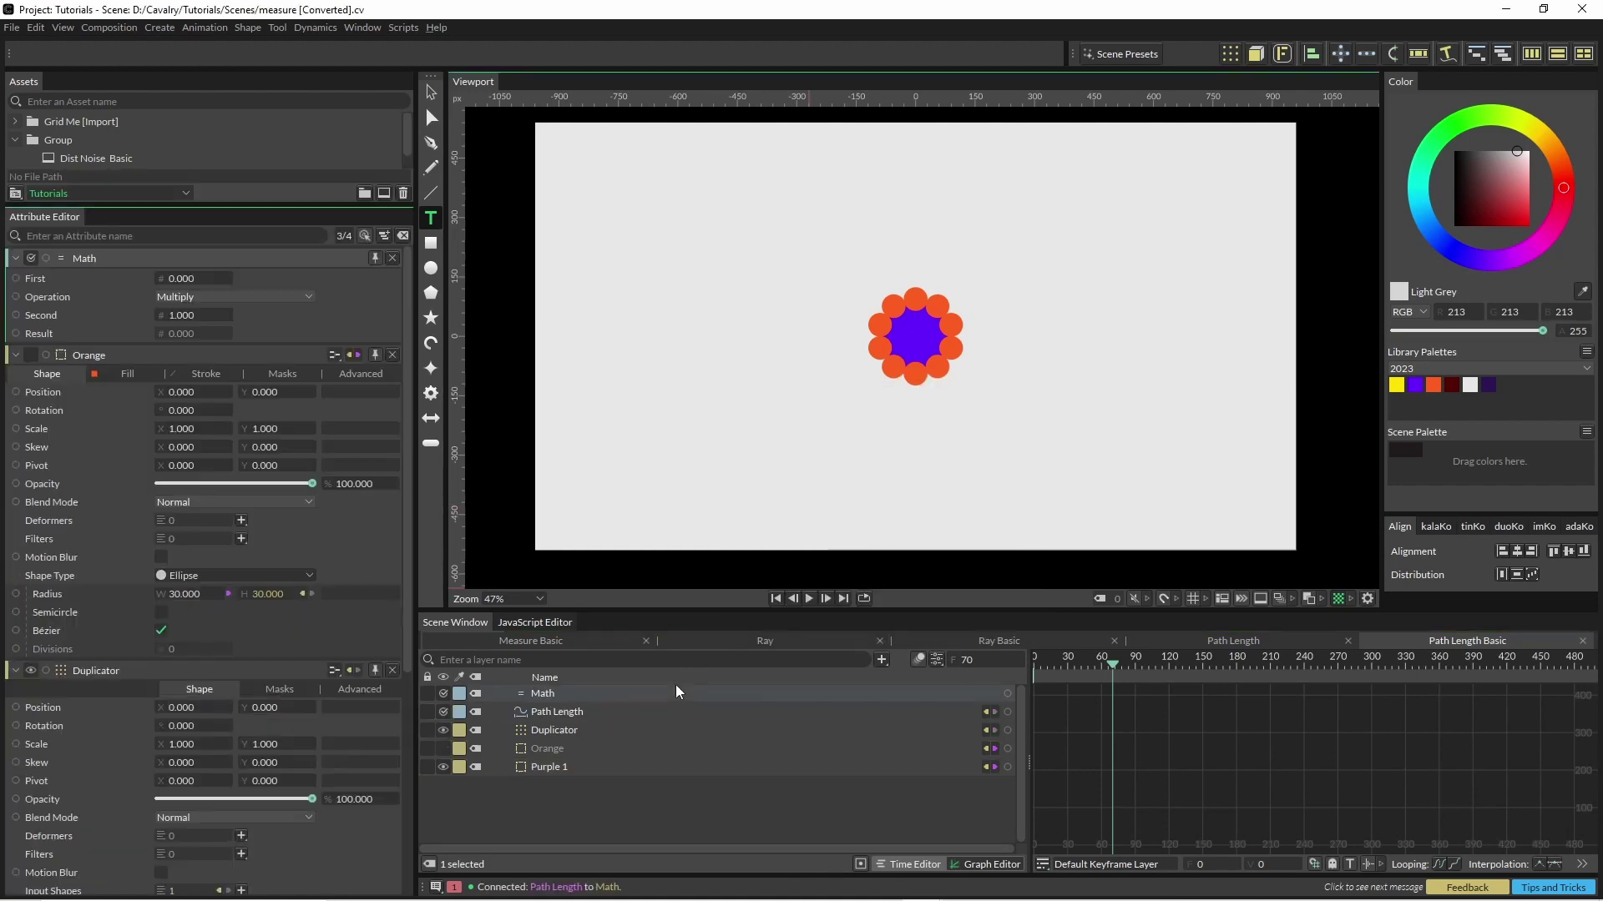
pyautogui.moveTo(1008, 712); pyautogui.dragTo(190, 283)
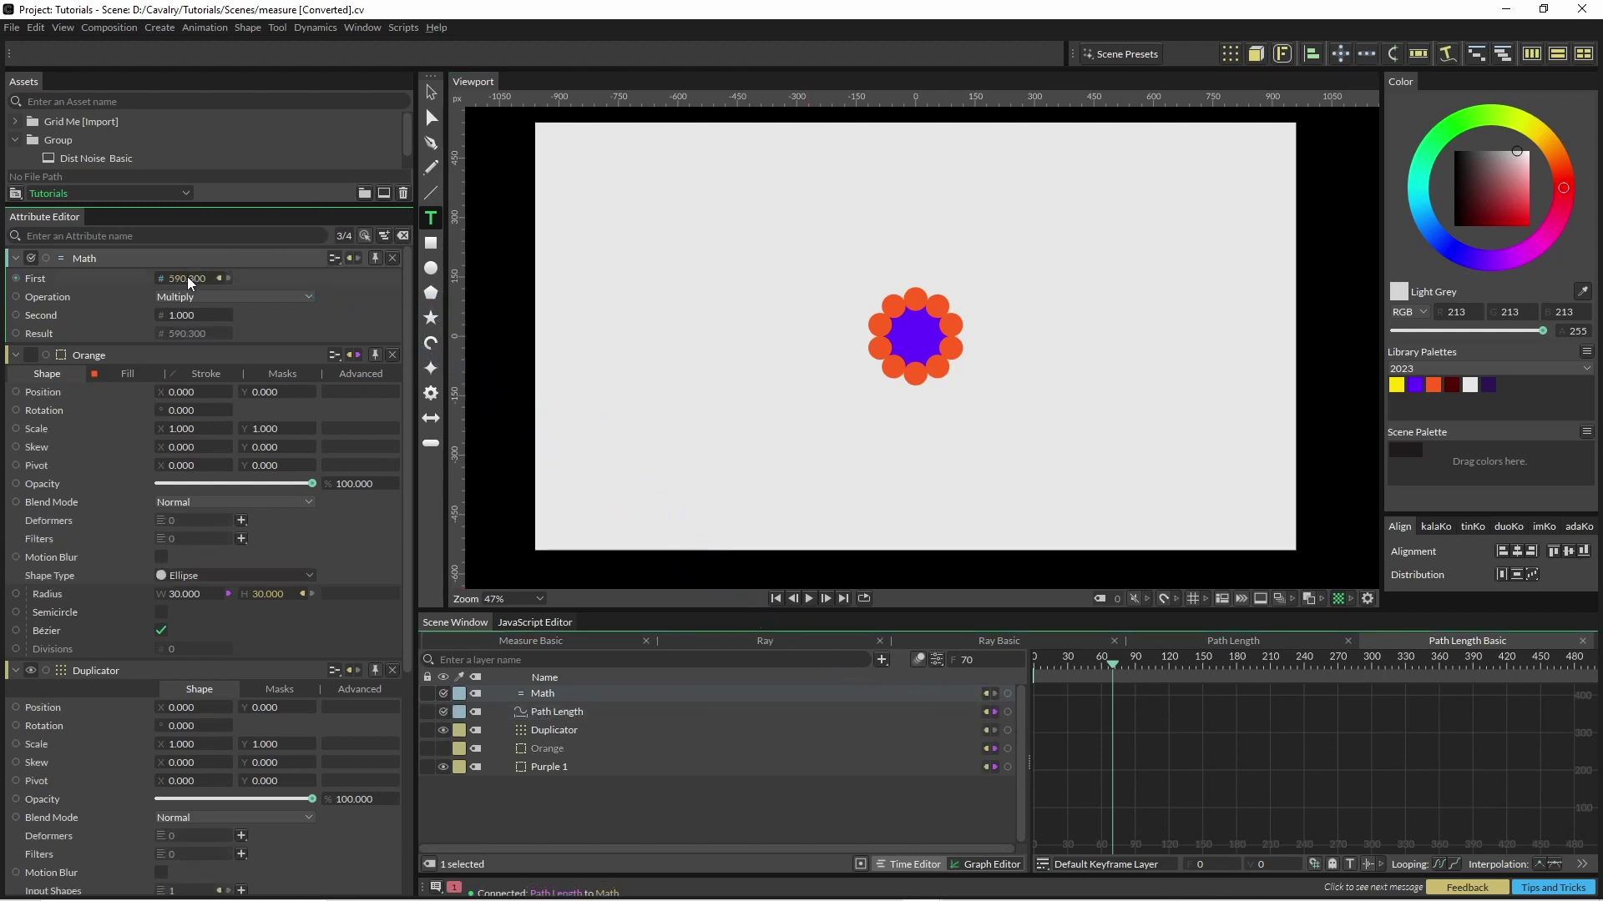
# - Use the Orange radius as Math's Second value, set Operation to Divide, and link Result toward the Duplicator
pyautogui.click(547, 749)
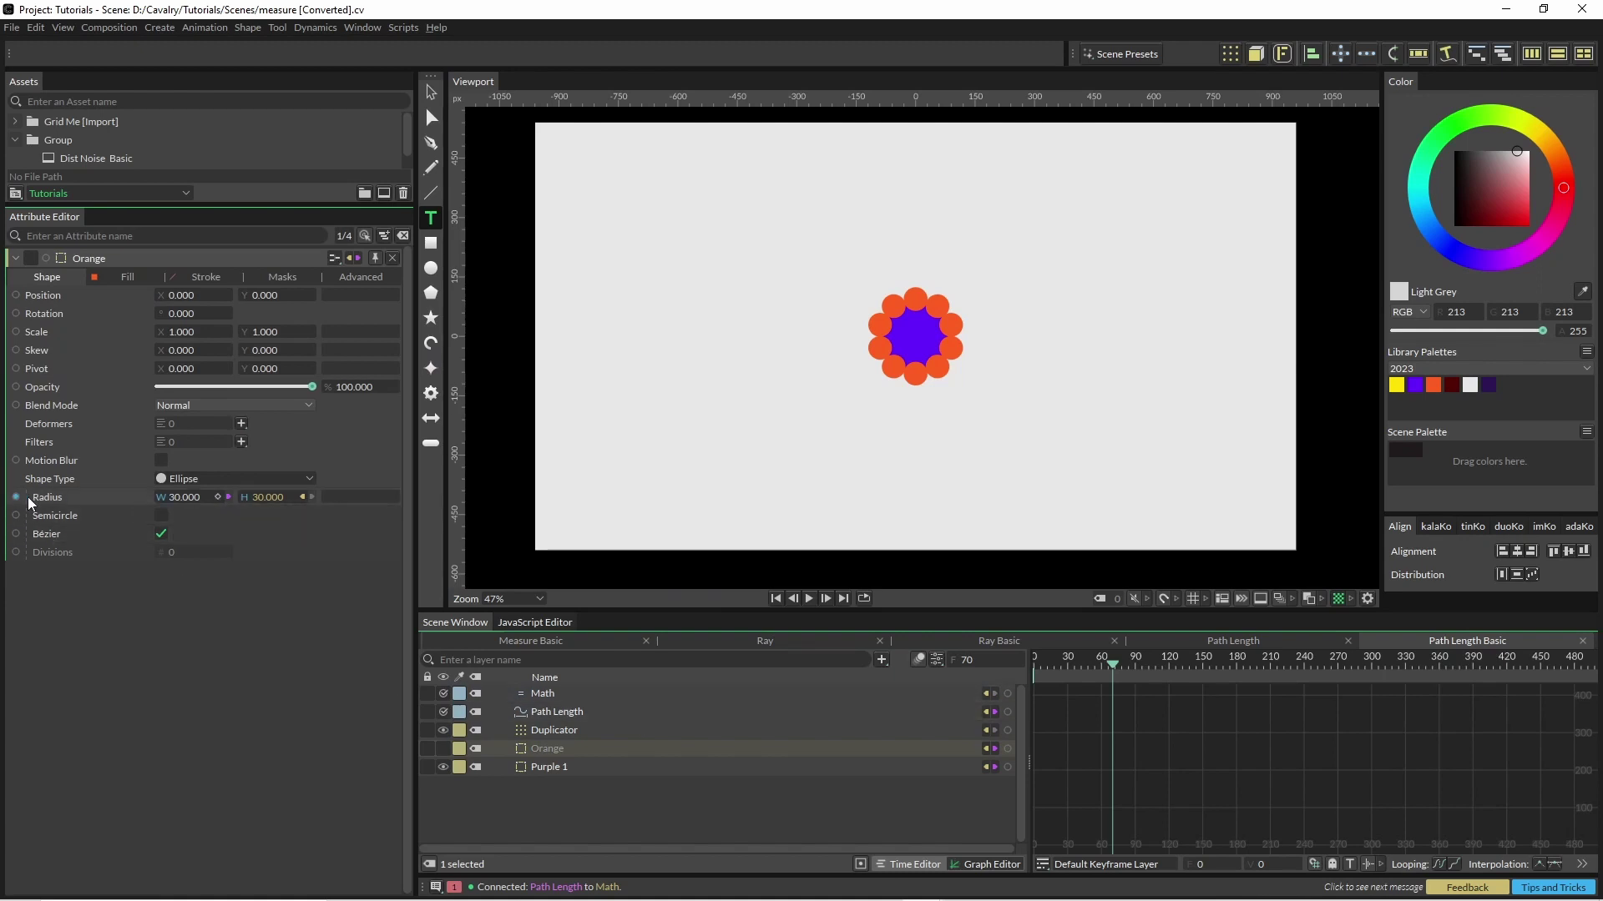
pyautogui.moveTo(162, 500); pyautogui.dragTo(556, 702)
pyautogui.click(610, 746)
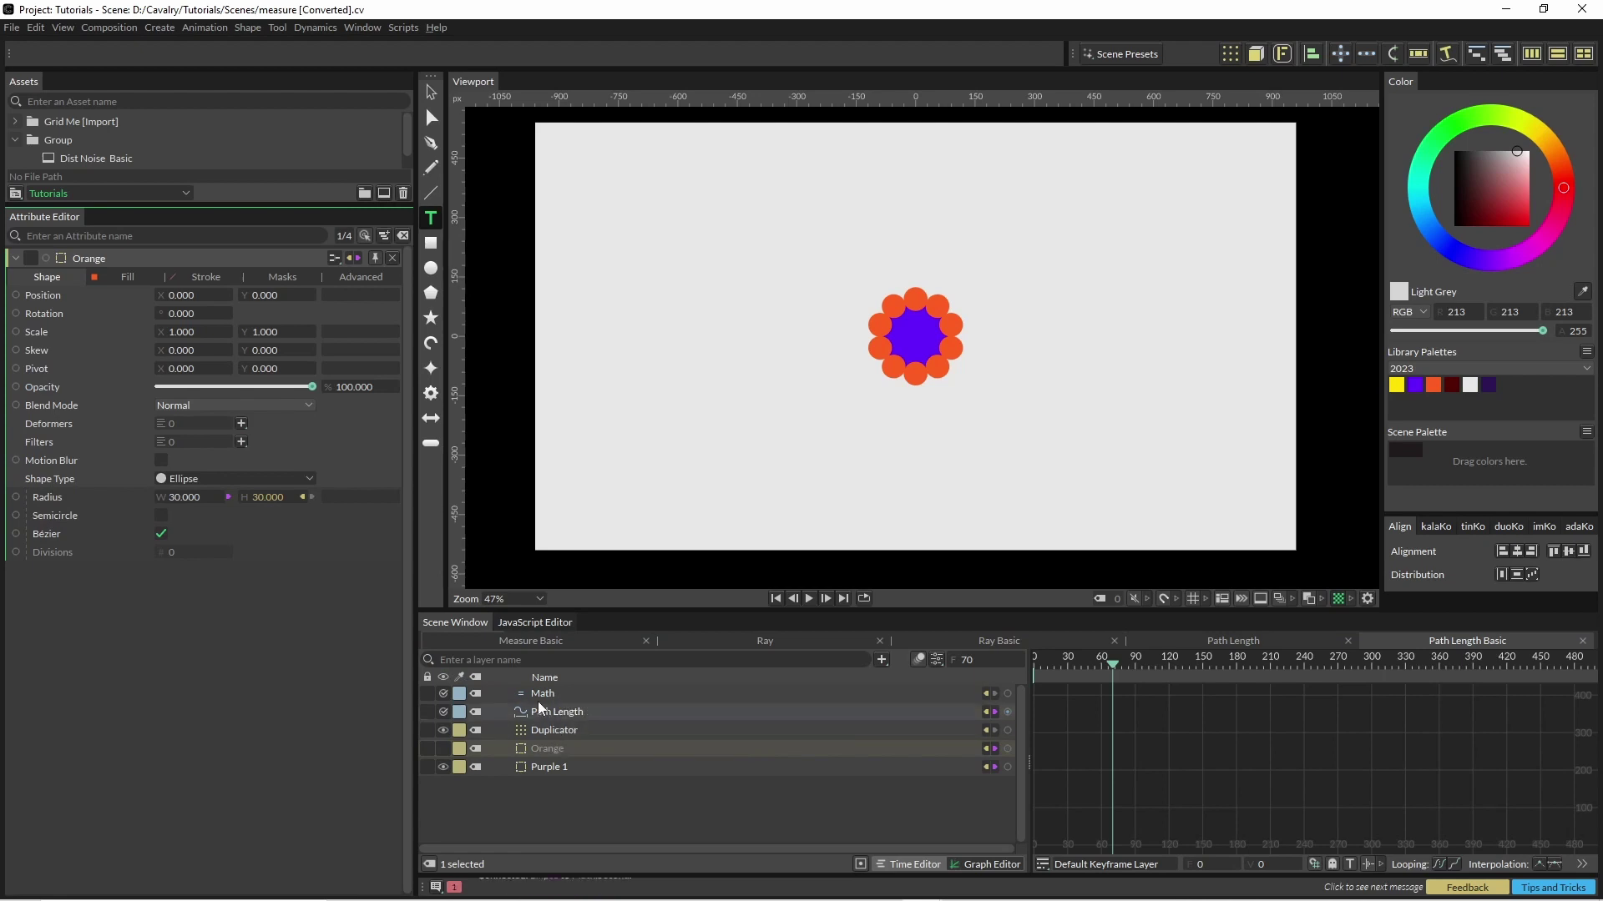
pyautogui.click(542, 694)
pyautogui.click(210, 297)
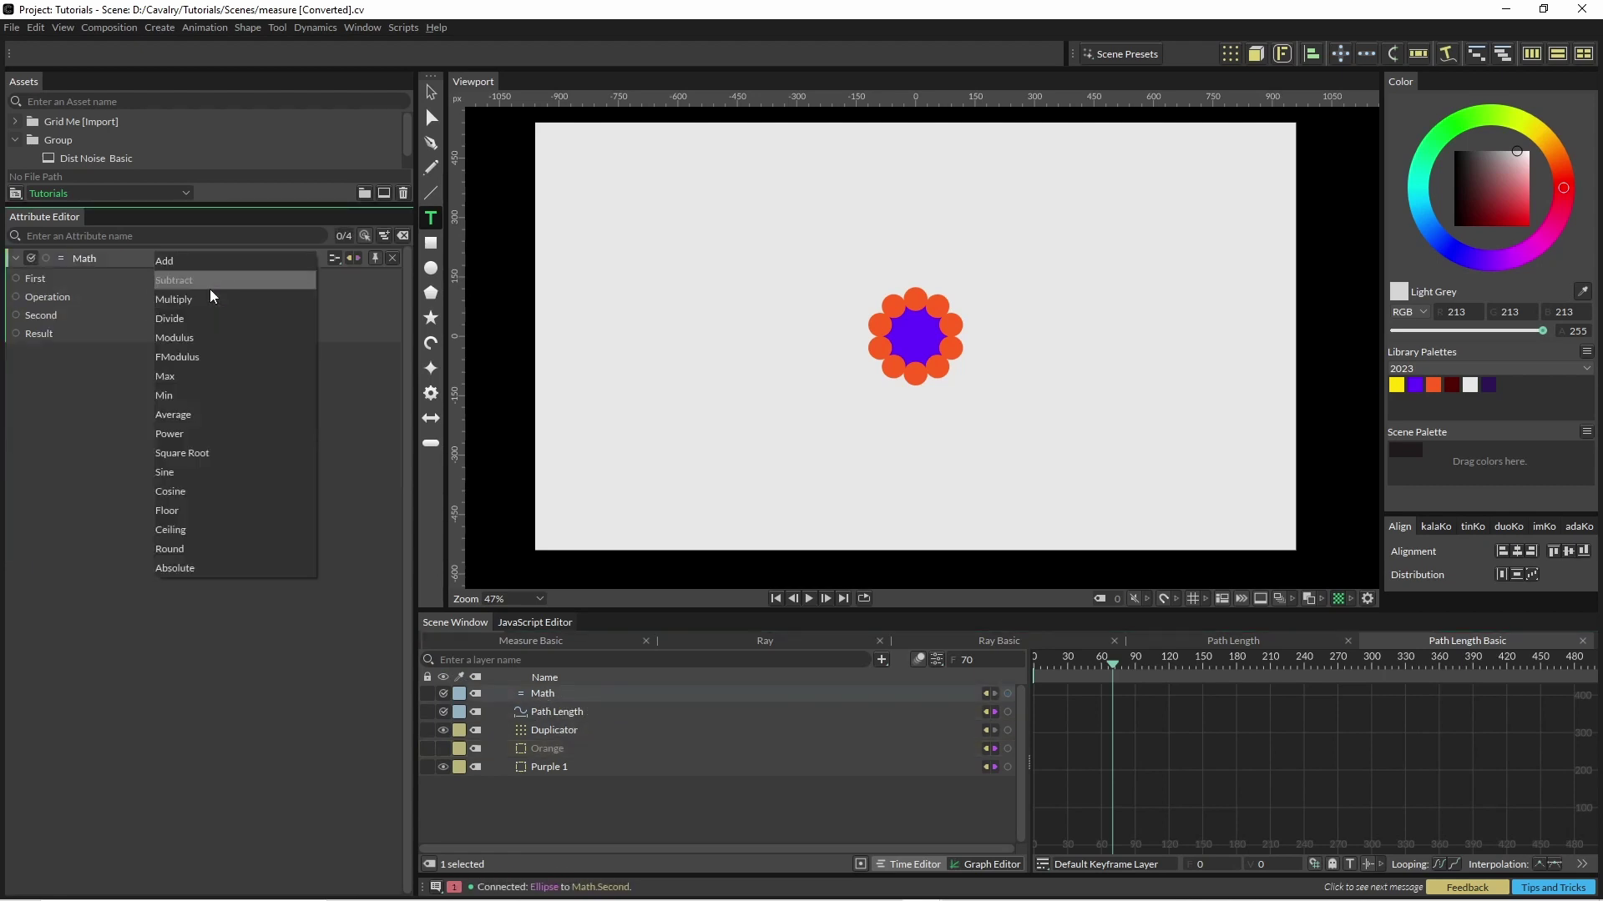
pyautogui.click(188, 319)
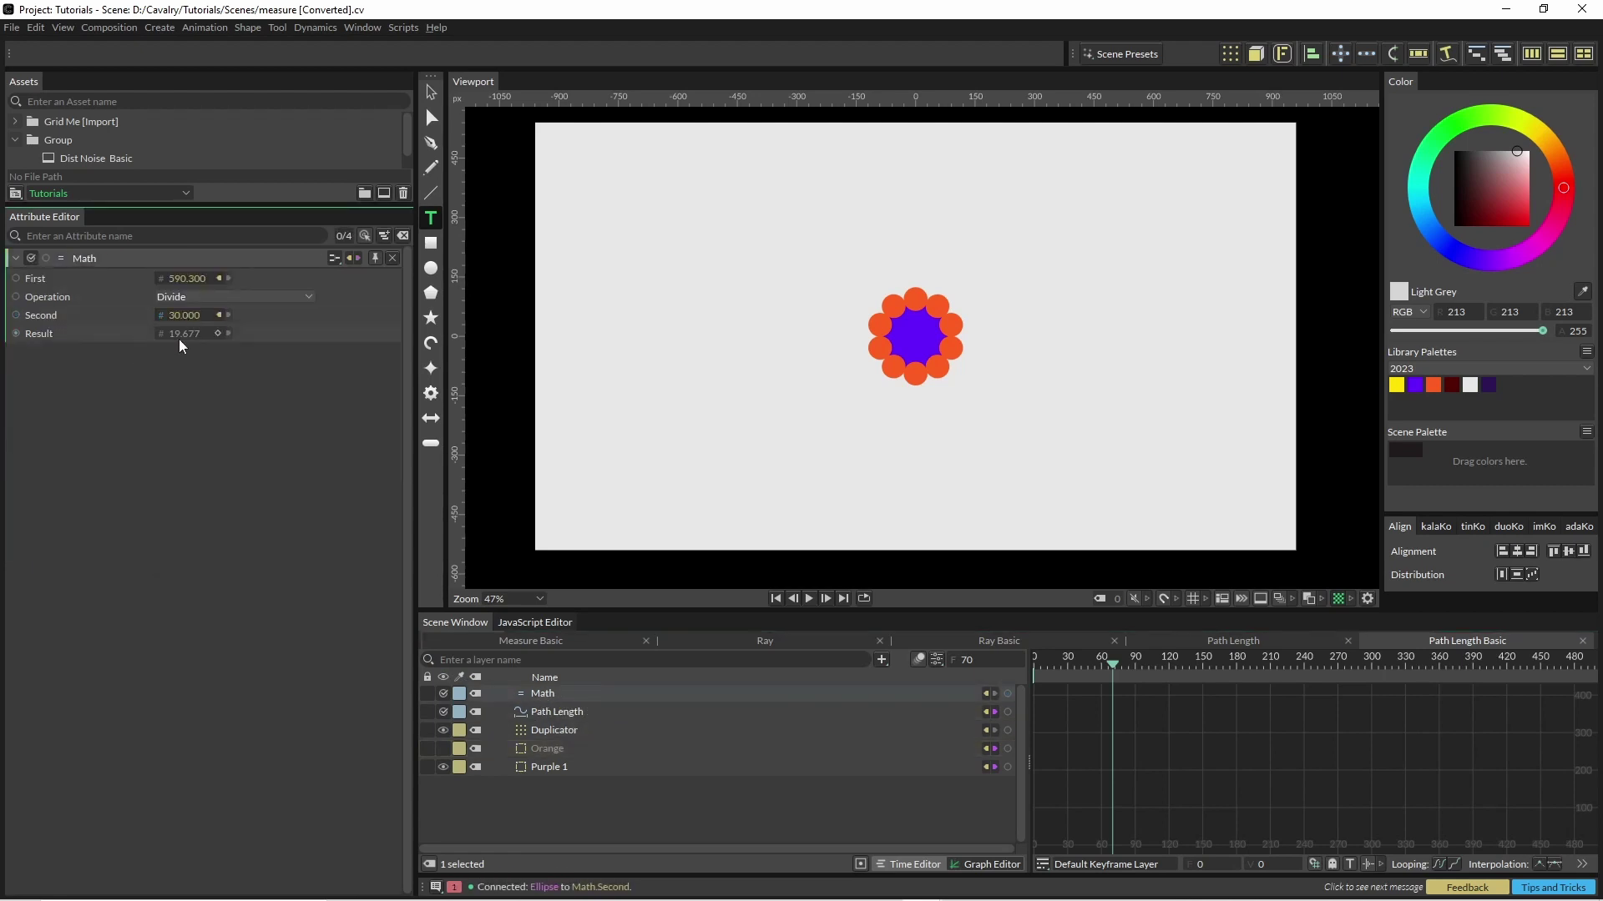
pyautogui.moveTo(46, 258); pyautogui.dragTo(539, 740)
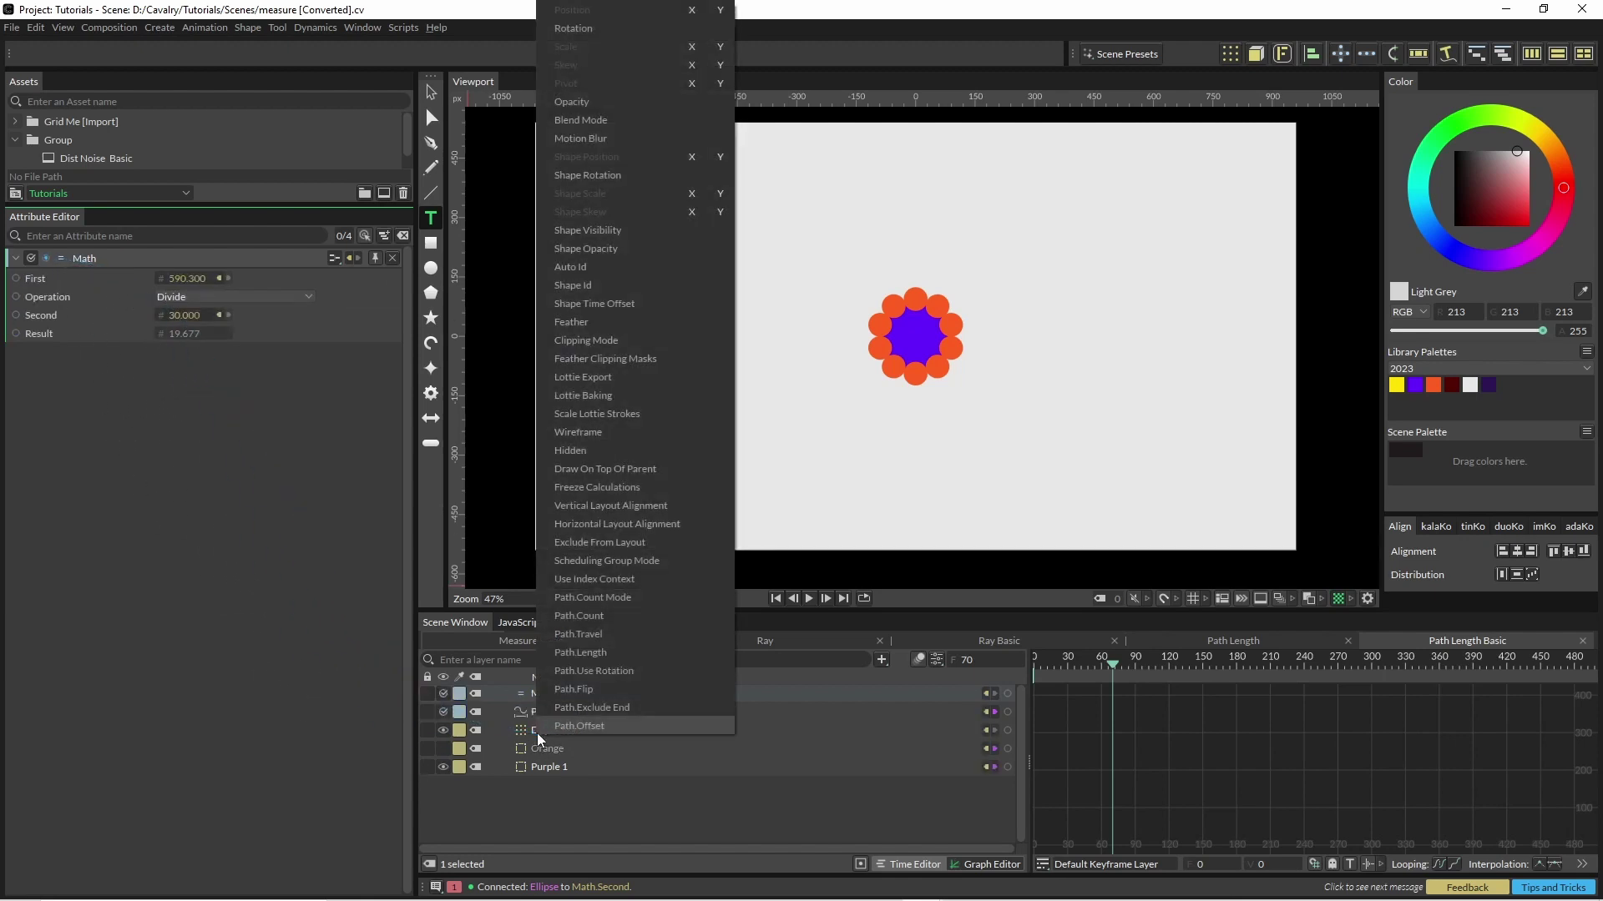
# - Drive the Duplicator Count with the Math result and add a '*2' expression to Math's Second value
pyautogui.click(583, 615)
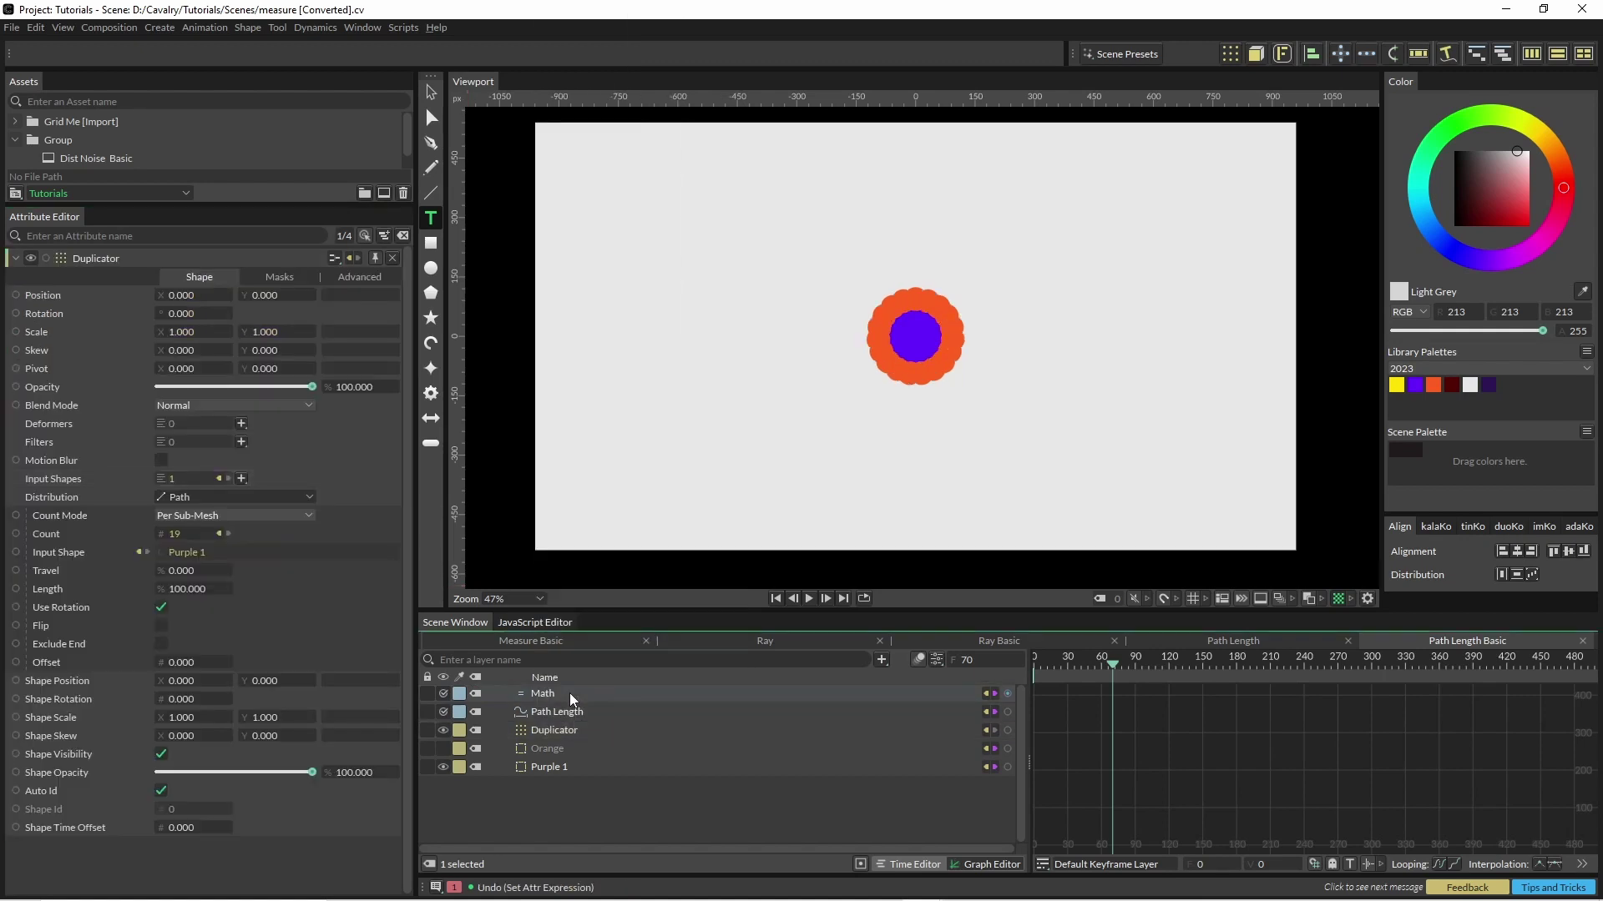
pyautogui.rightClick(115, 324)
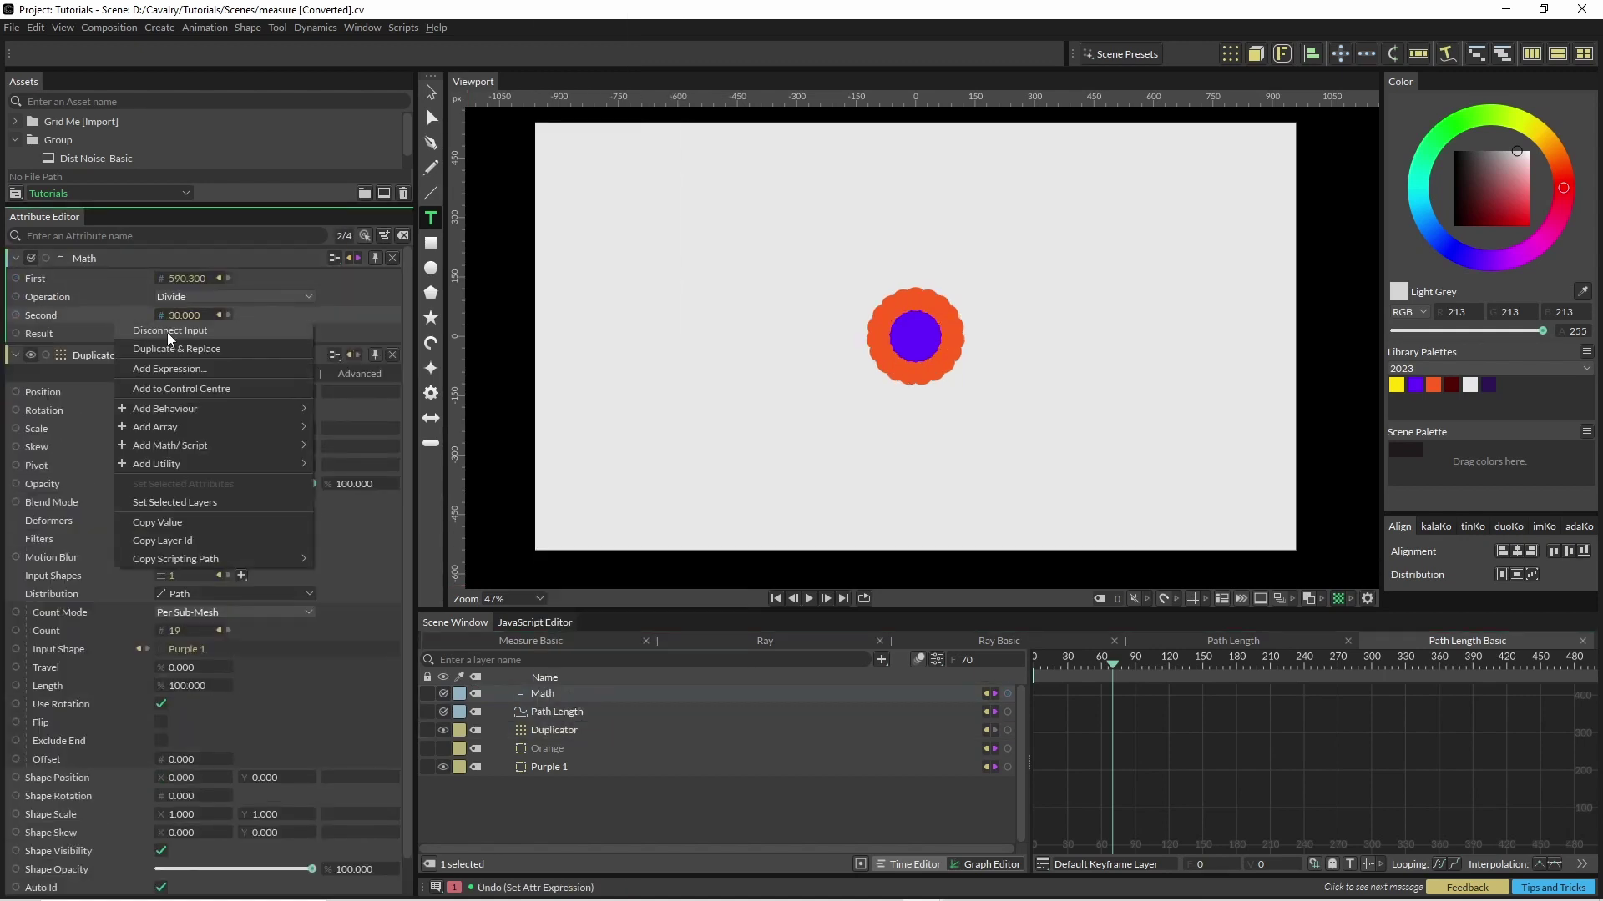
pyautogui.click(203, 377)
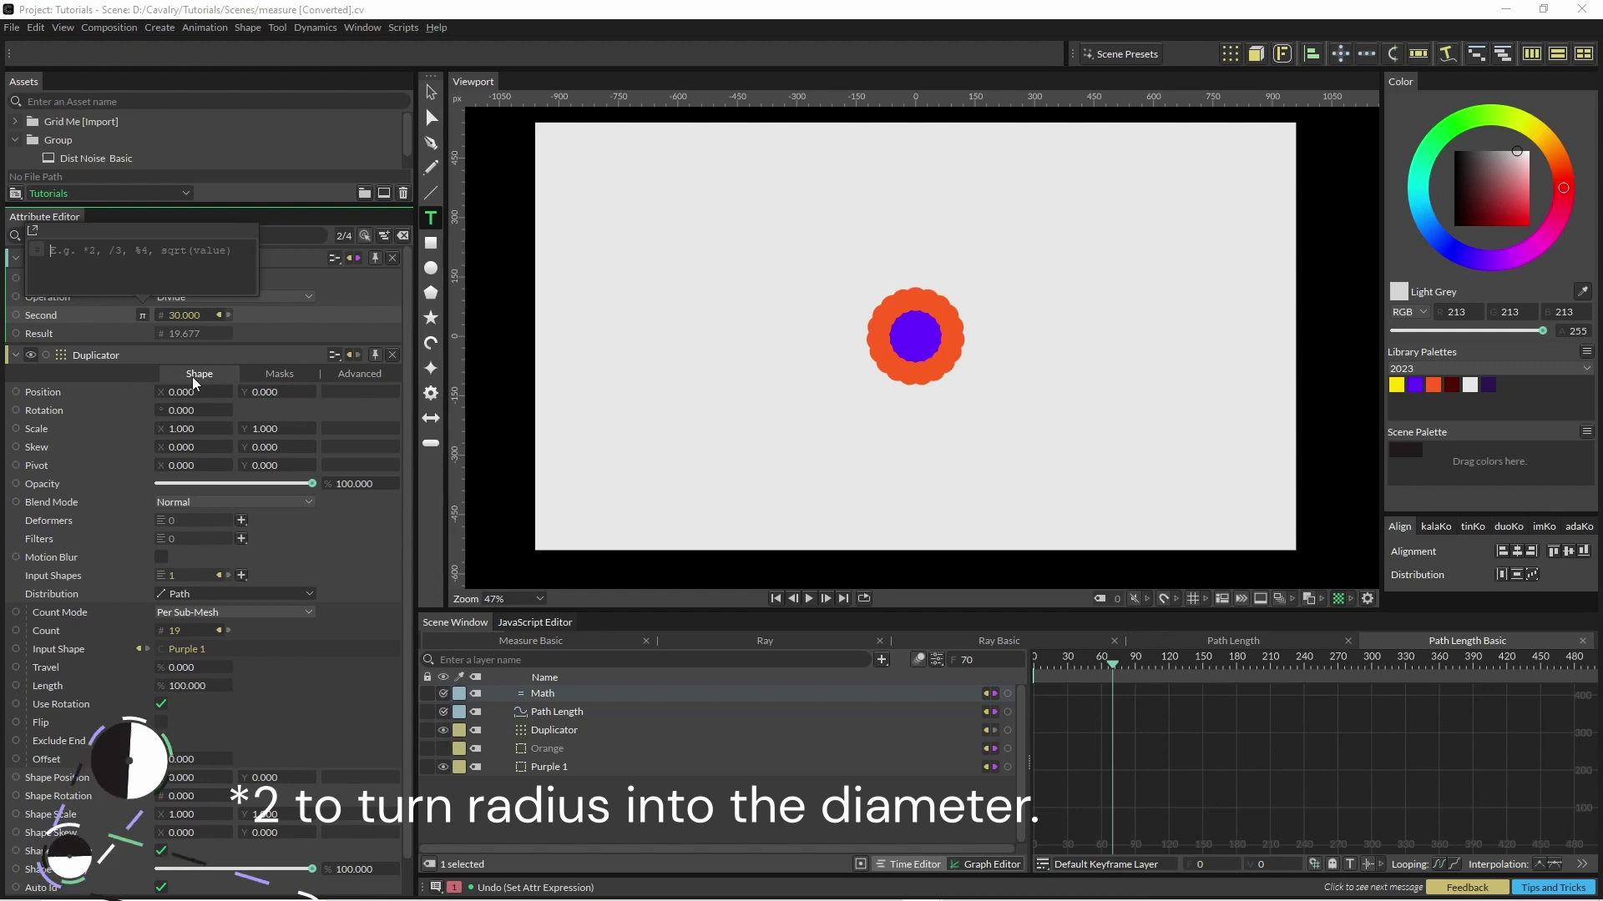
pyautogui.write('*2')
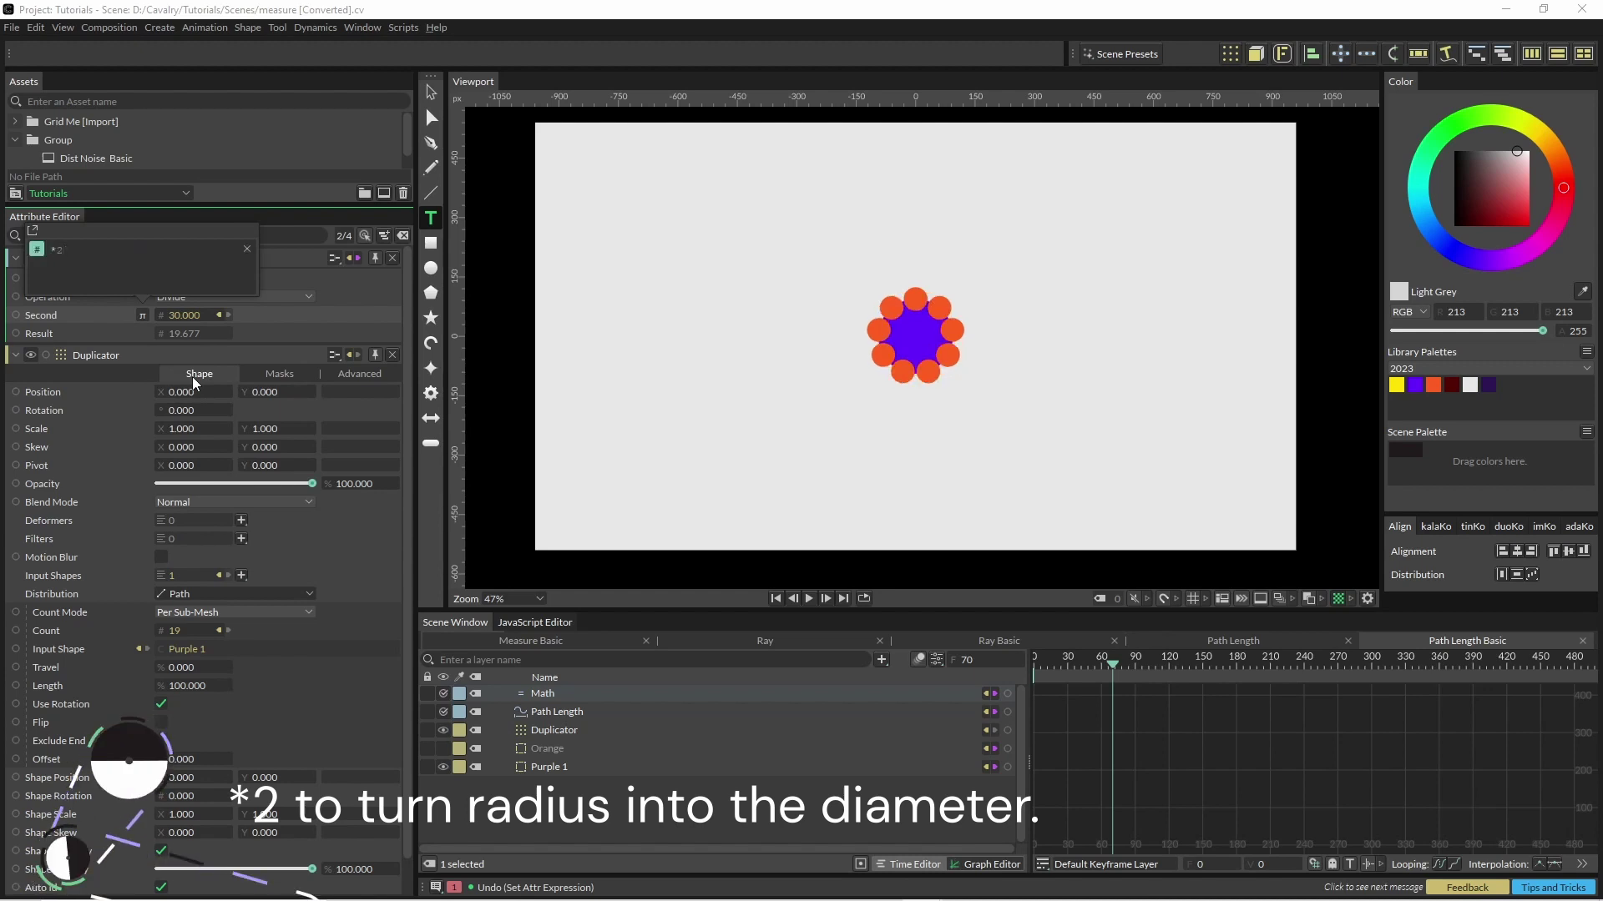
pyautogui.press('Return')
pyautogui.press('v')
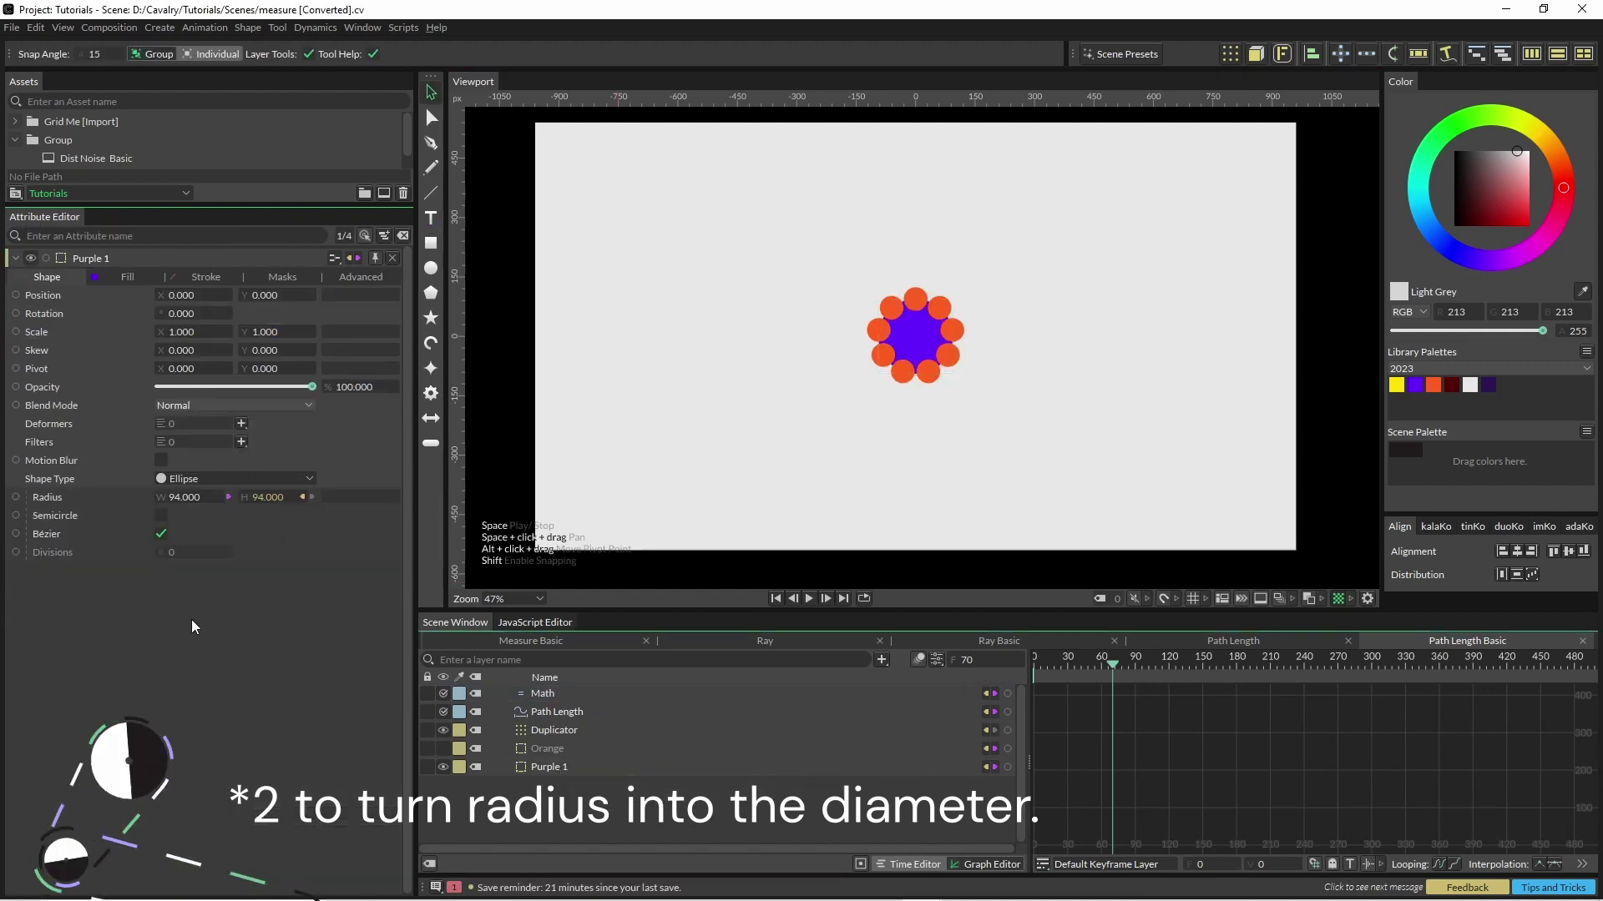
# - Adjust the Purple 1 circle's radius, settling it at 272
pyautogui.moveTo(172, 499); pyautogui.dragTo(568, 728)
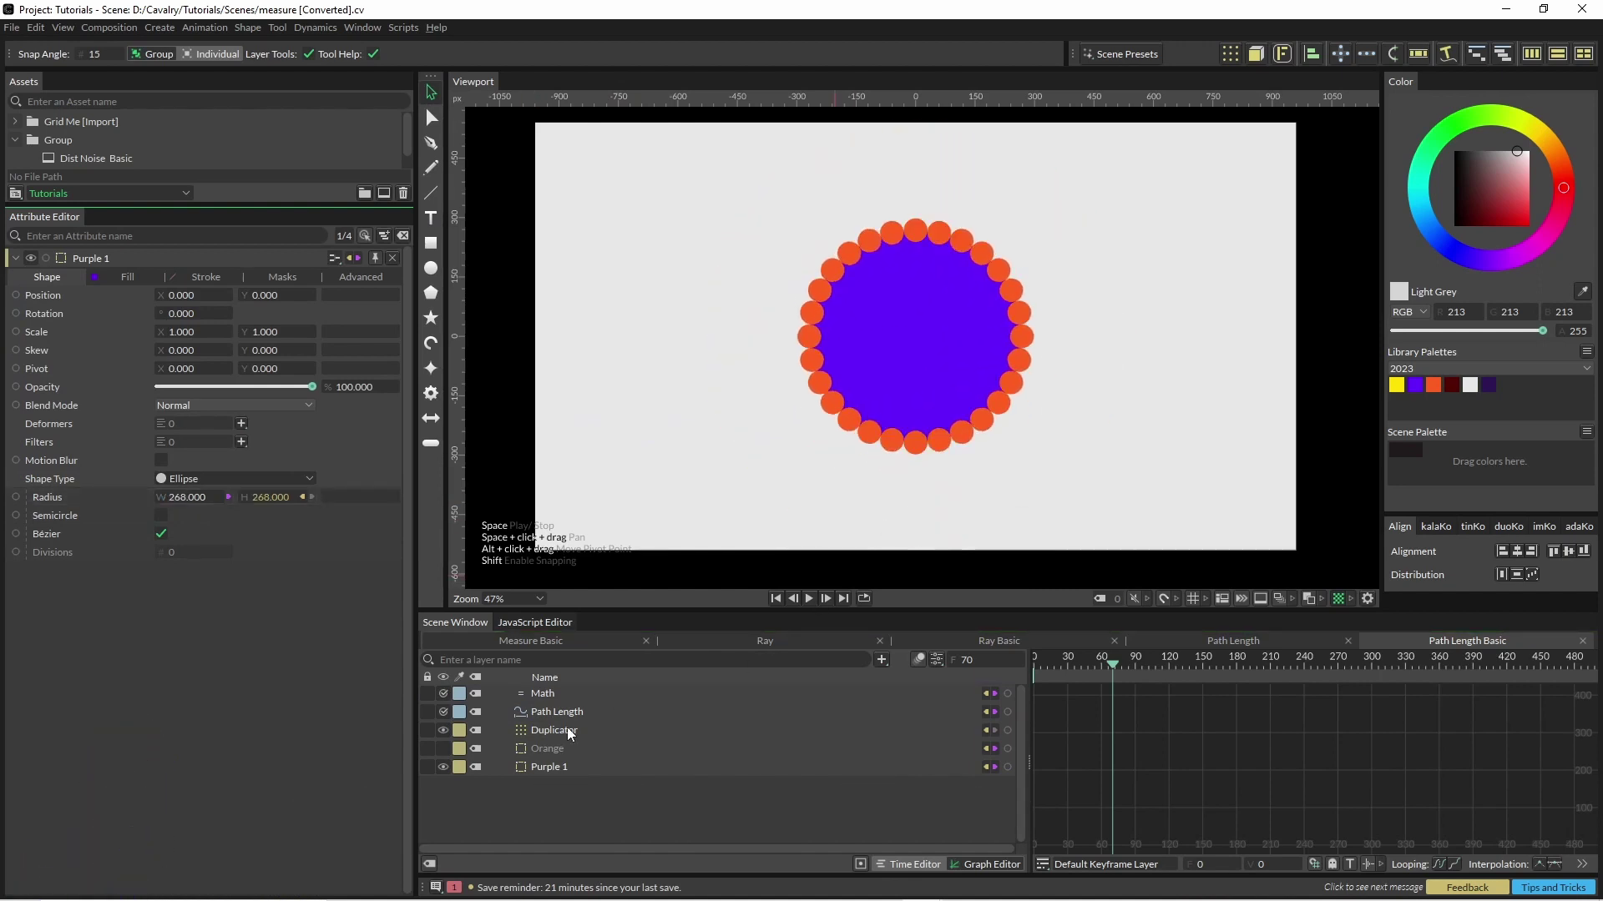
pyautogui.click(557, 712)
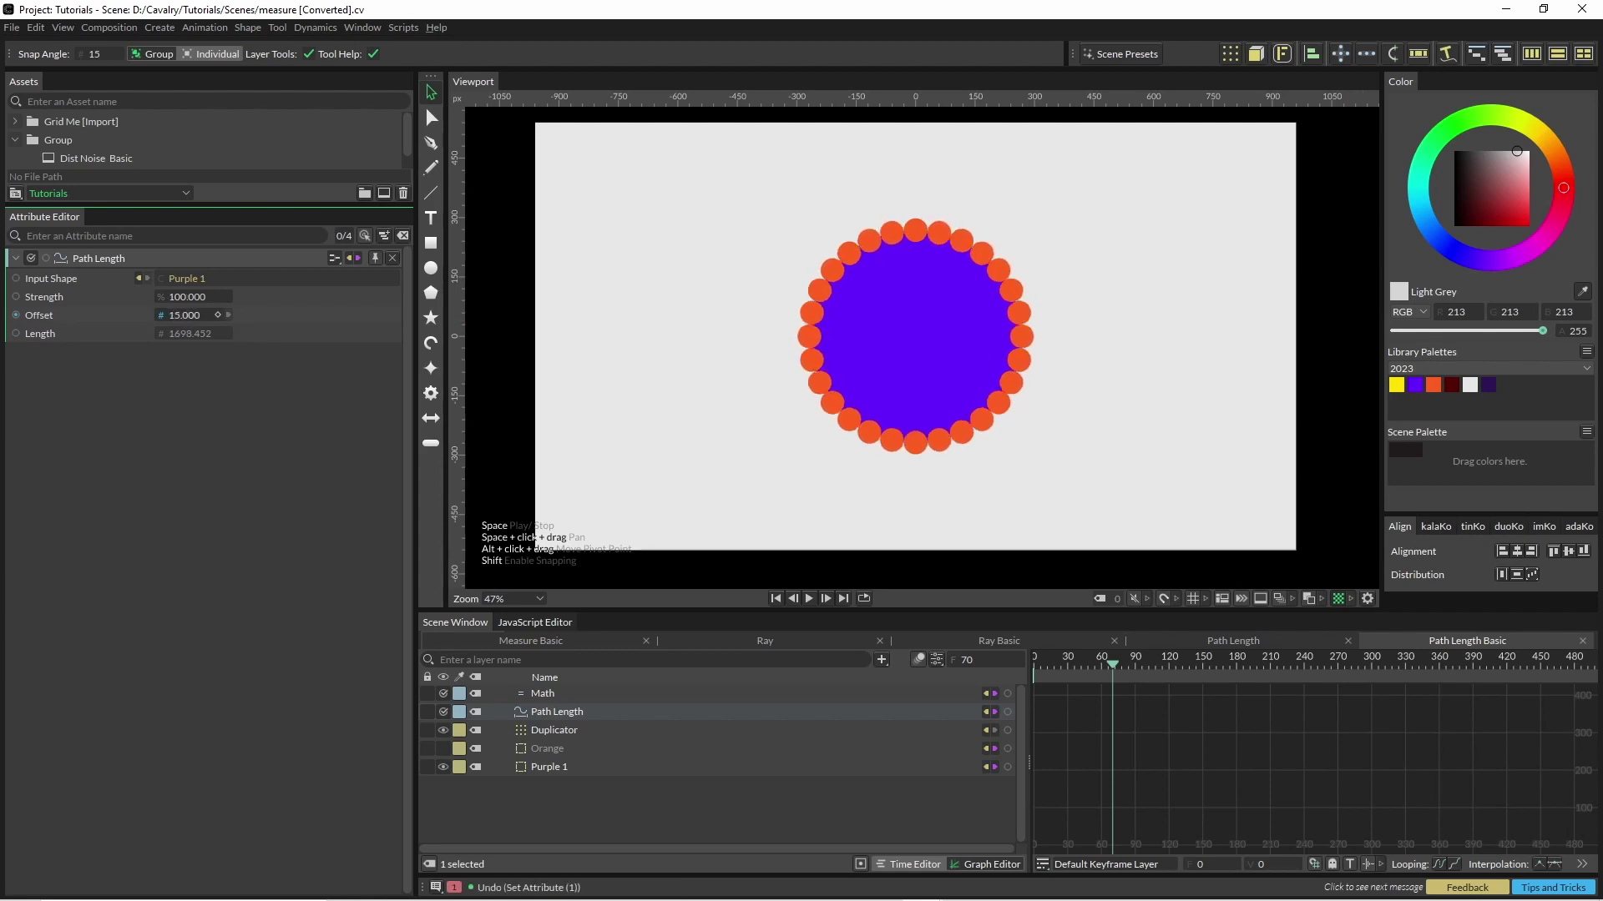
pyautogui.click(549, 766)
pyautogui.moveTo(217, 497); pyautogui.dragTo(191, 502)
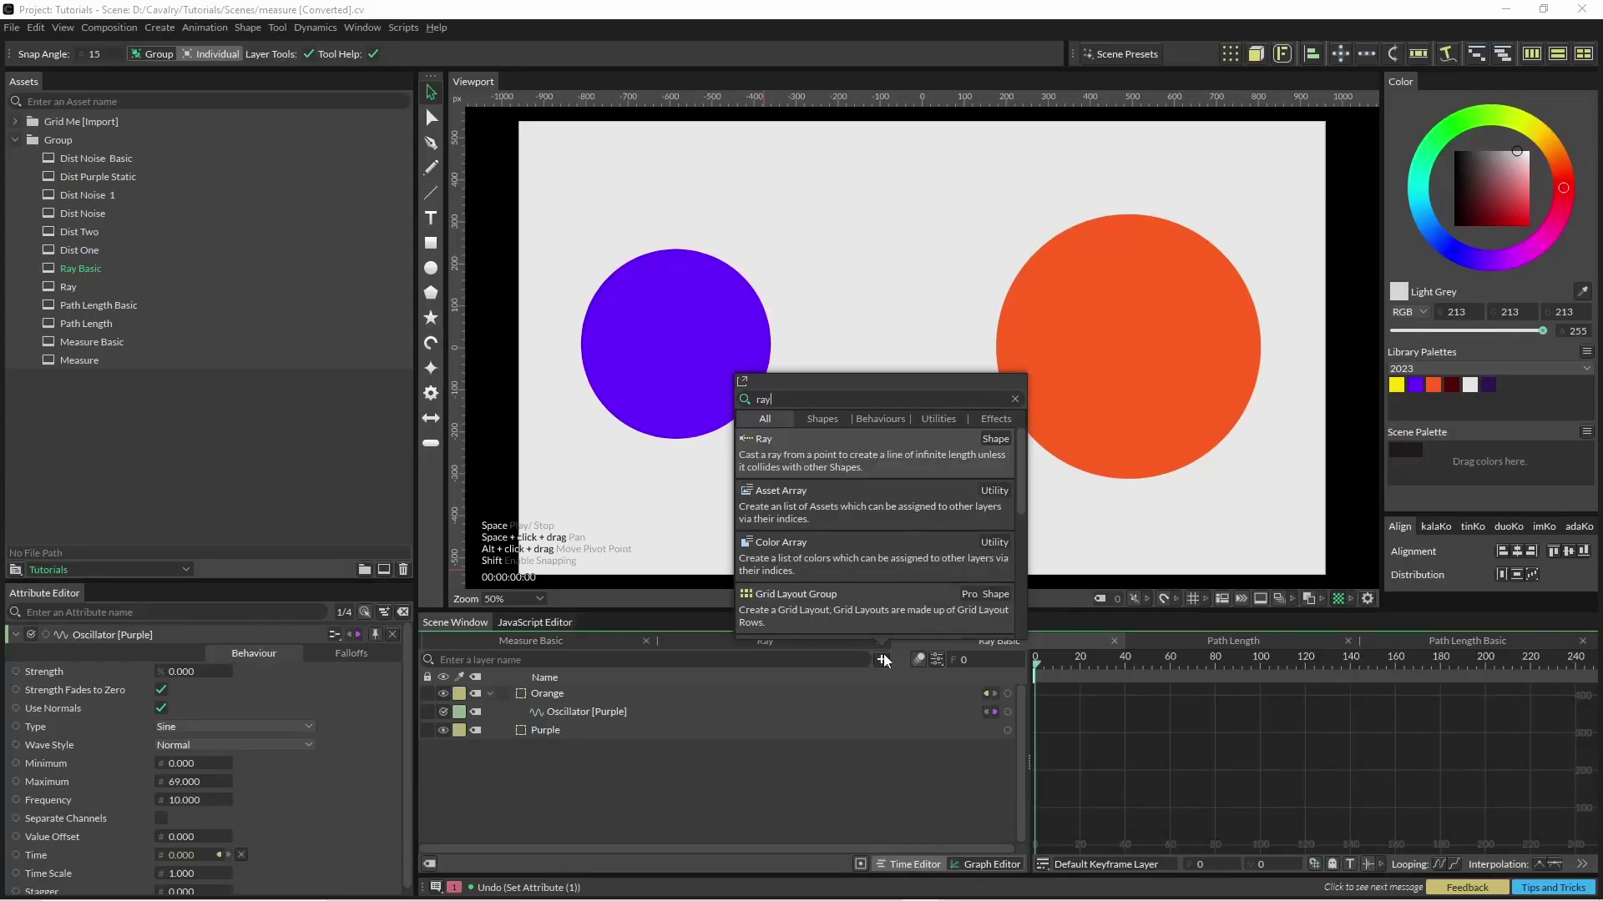
# - Add a Ray layer to the scene and select the Purple circle
pyautogui.press('Return')
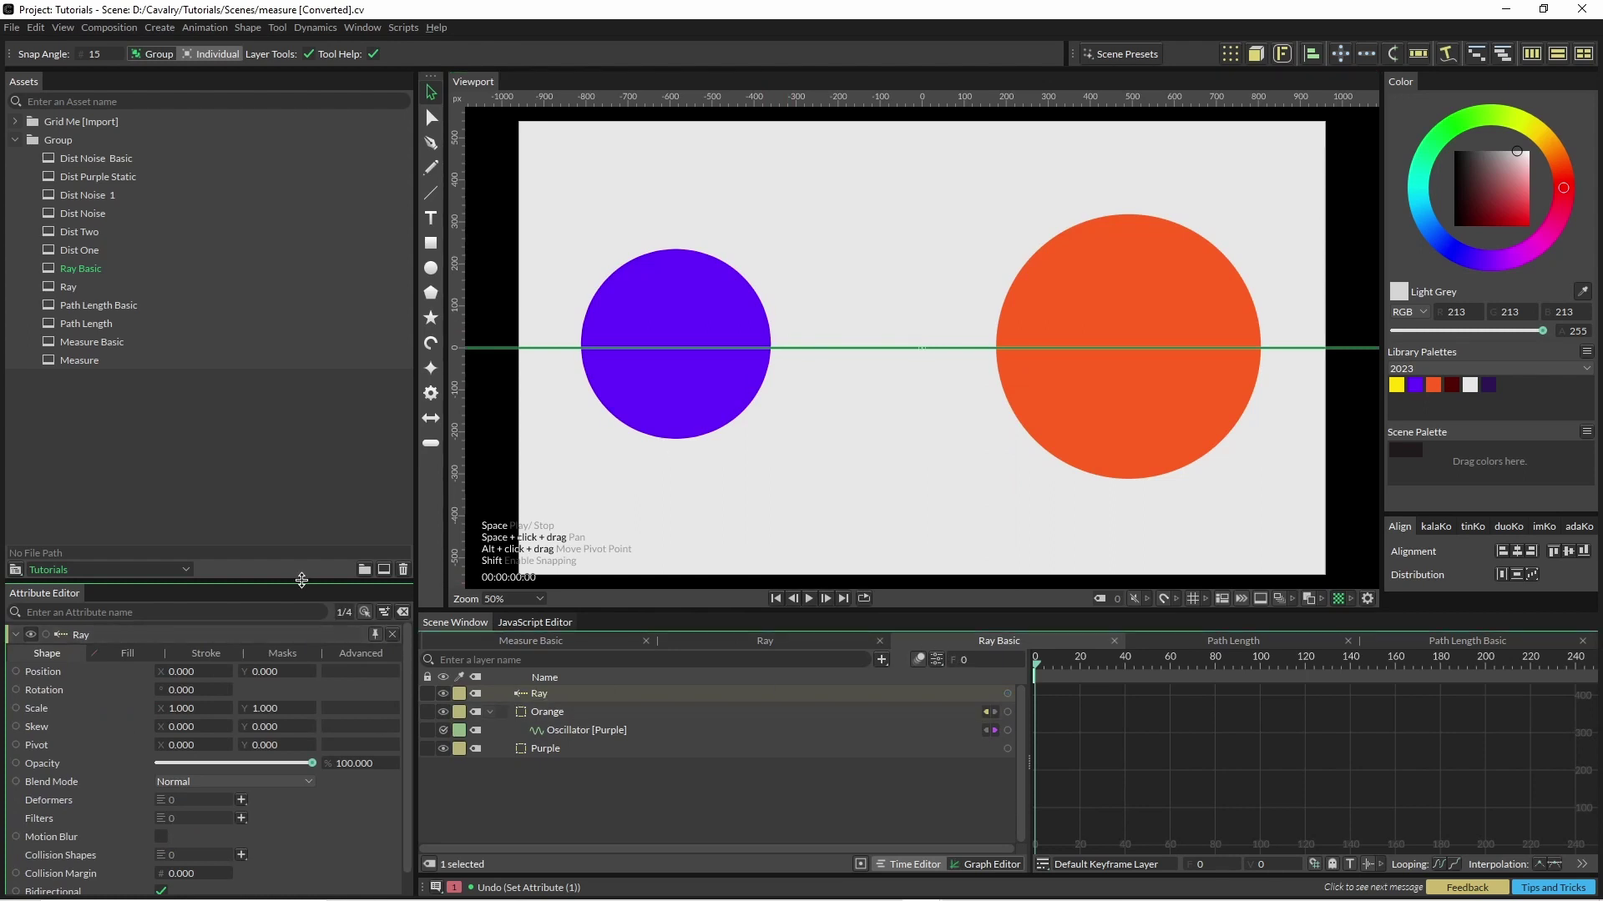
pyautogui.moveTo(301, 579); pyautogui.dragTo(301, 367)
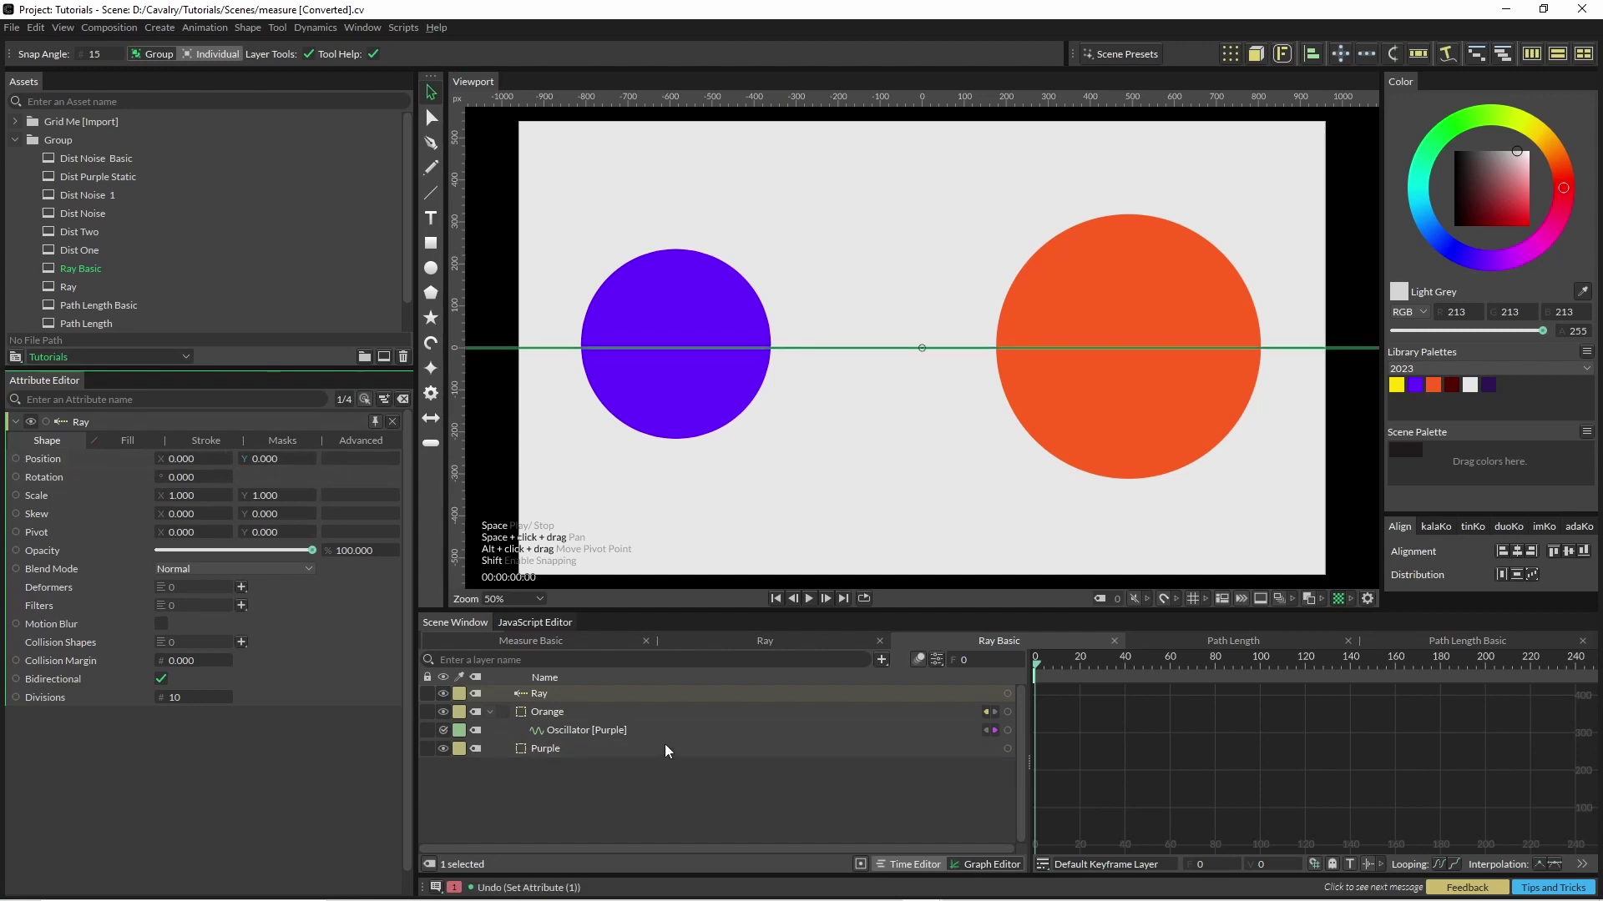
pyautogui.click(548, 749)
pyautogui.moveTo(255, 368); pyautogui.dragTo(273, 174)
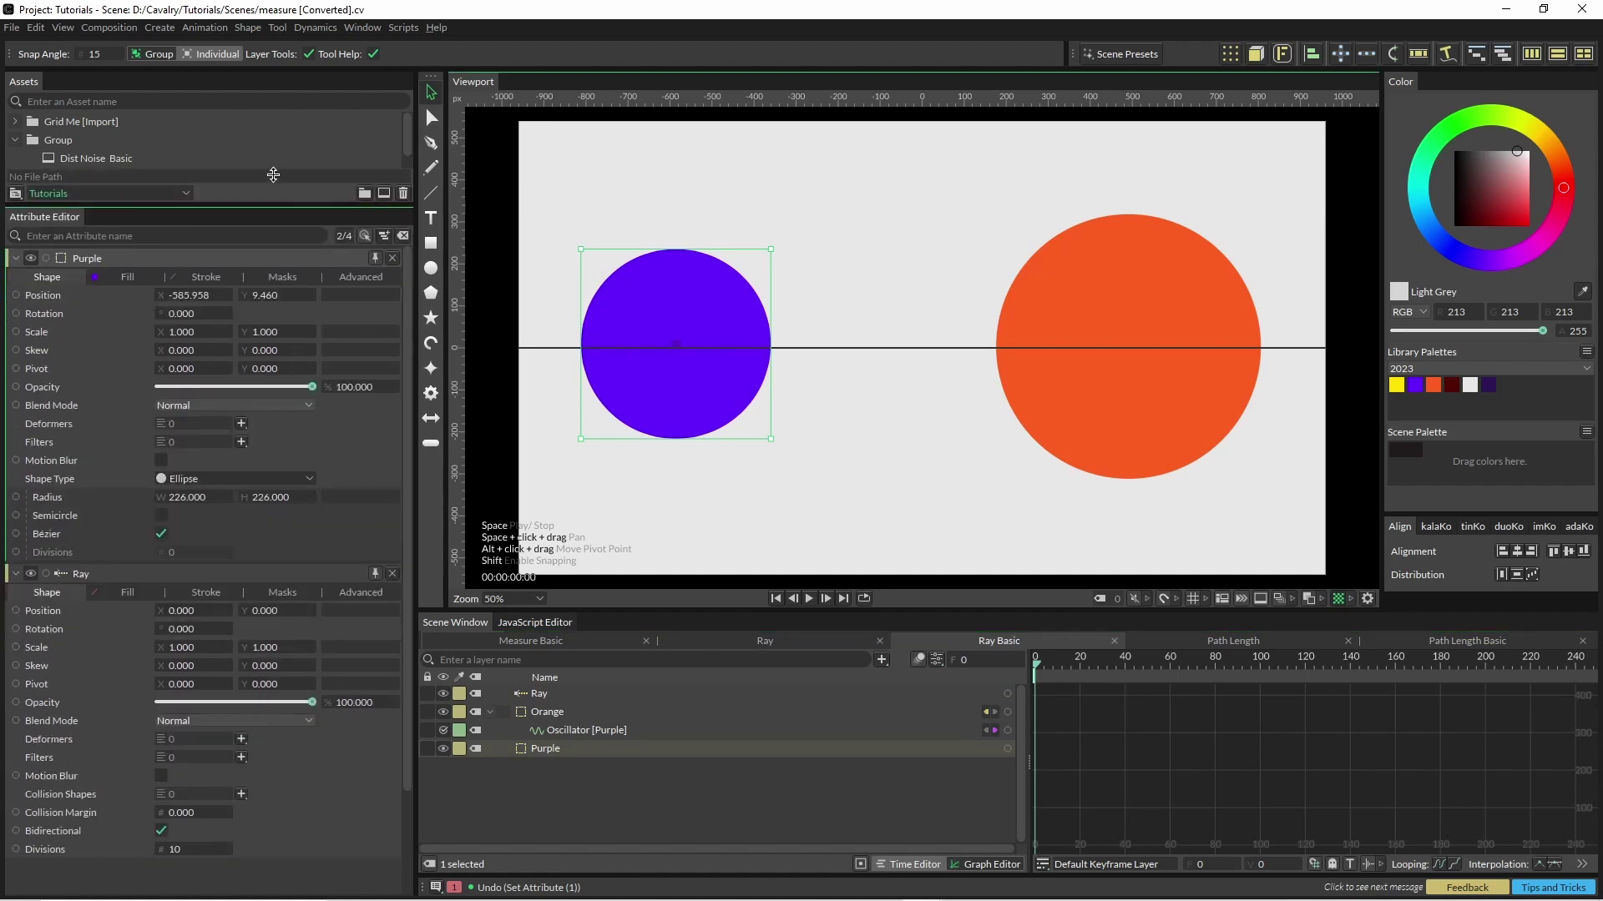
# - Link the Ray's Position to the Purple circle's Position and turn off Bidirectional
pyautogui.moveTo(35, 296); pyautogui.dragTo(25, 318)
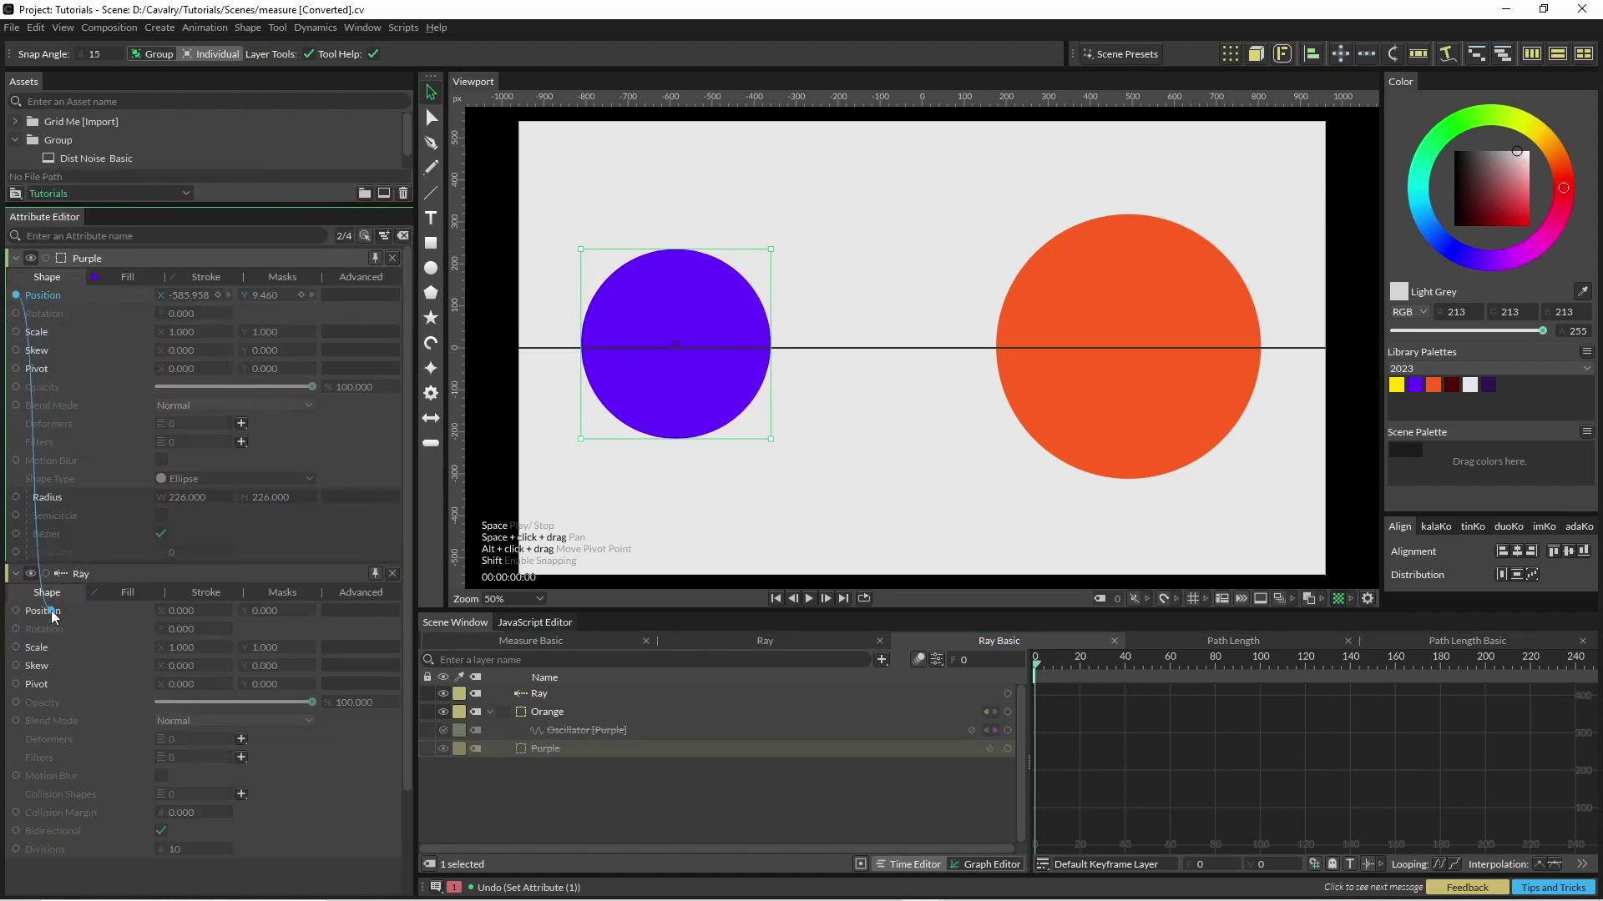
pyautogui.moveTo(54, 617); pyautogui.dragTo(53, 616)
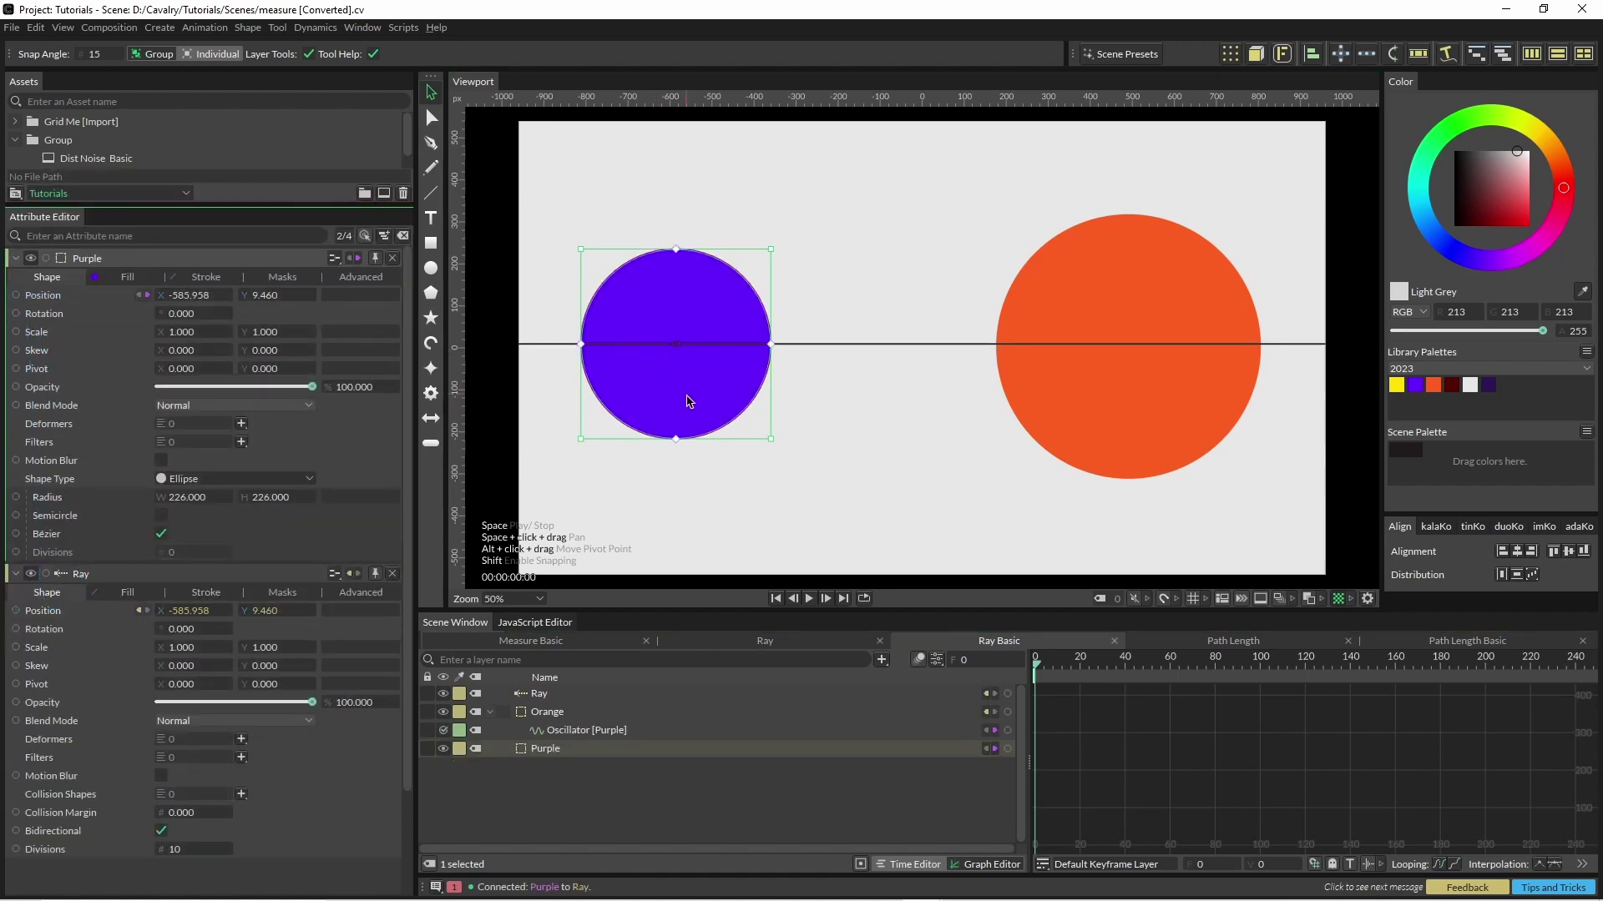
pyautogui.moveTo(686, 401); pyautogui.dragTo(759, 398)
pyautogui.hotkey('ctrl', 'z')
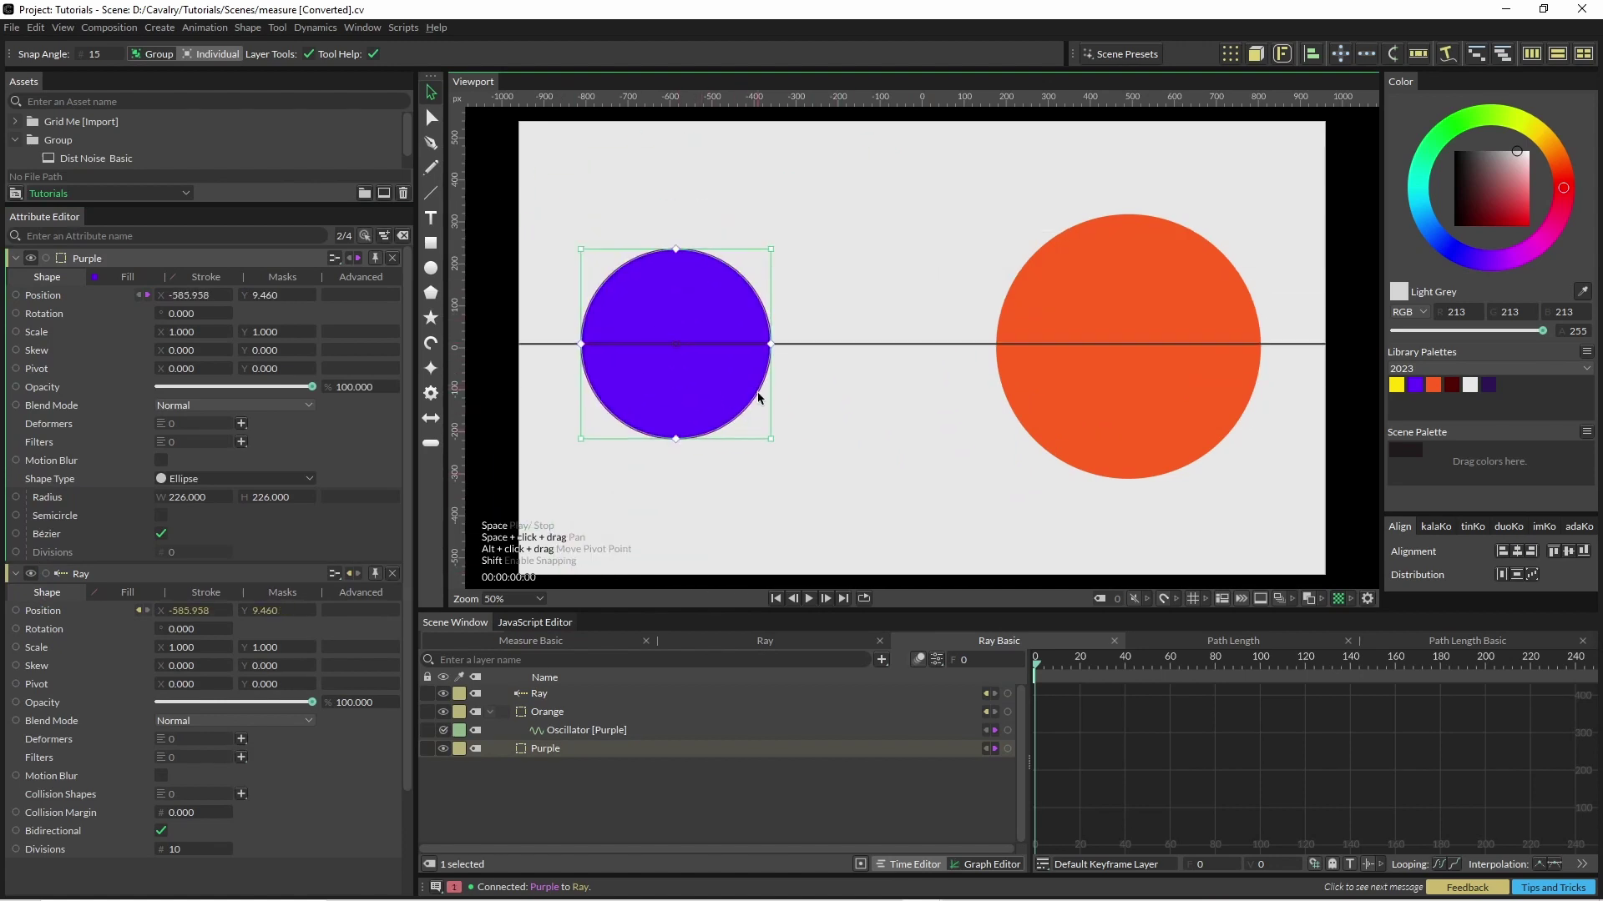
pyautogui.click(162, 830)
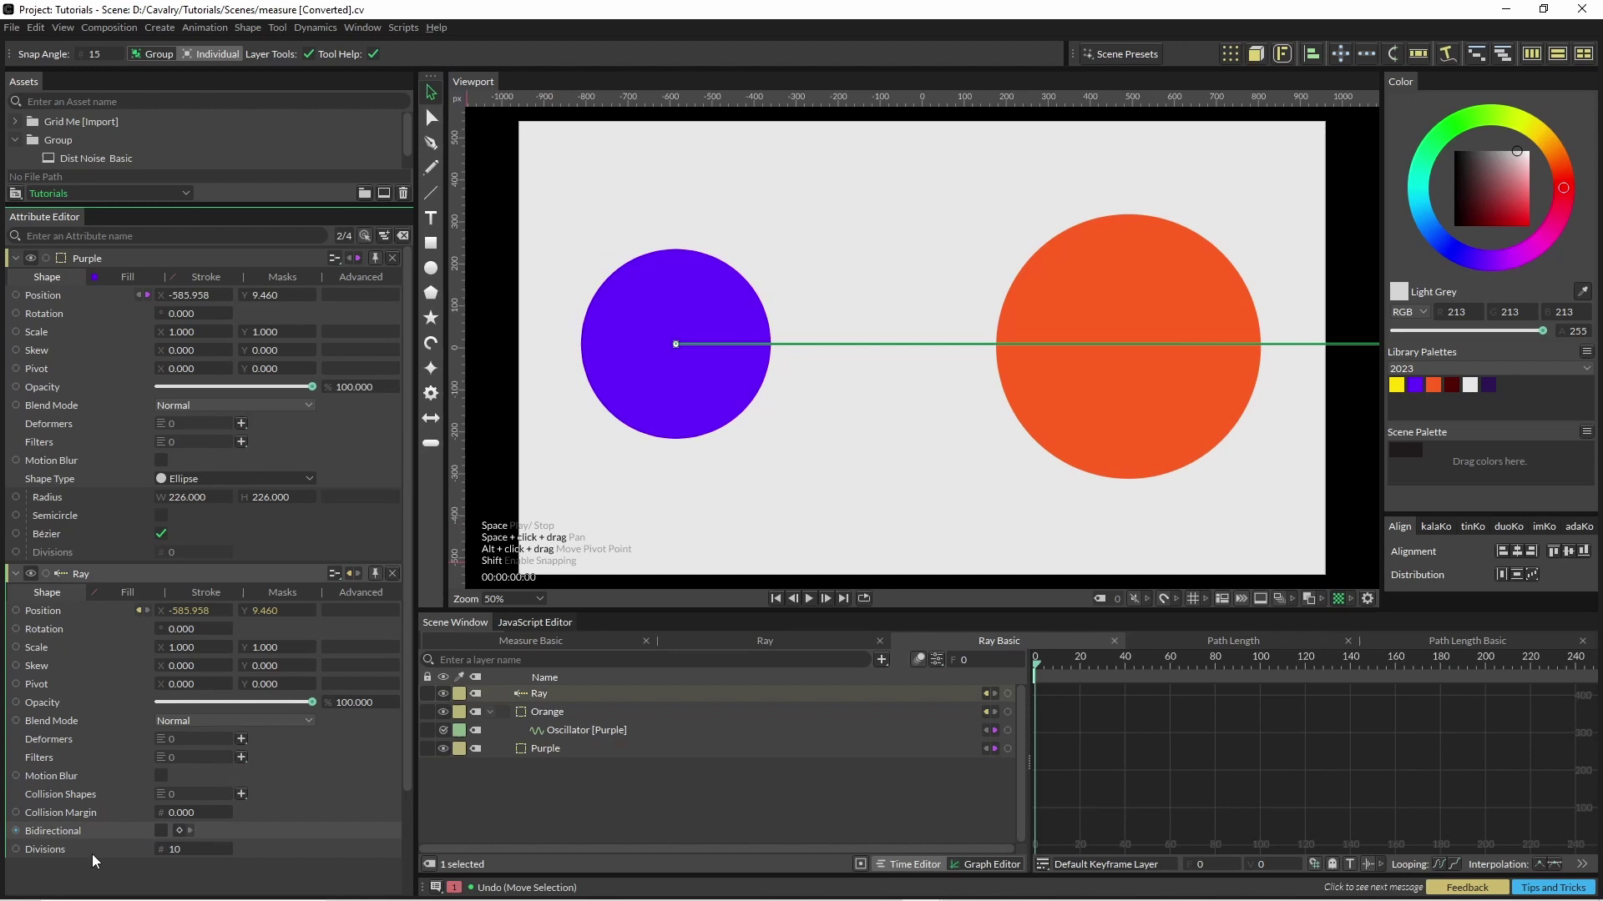
pyautogui.moveTo(701, 404); pyautogui.dragTo(648, 268)
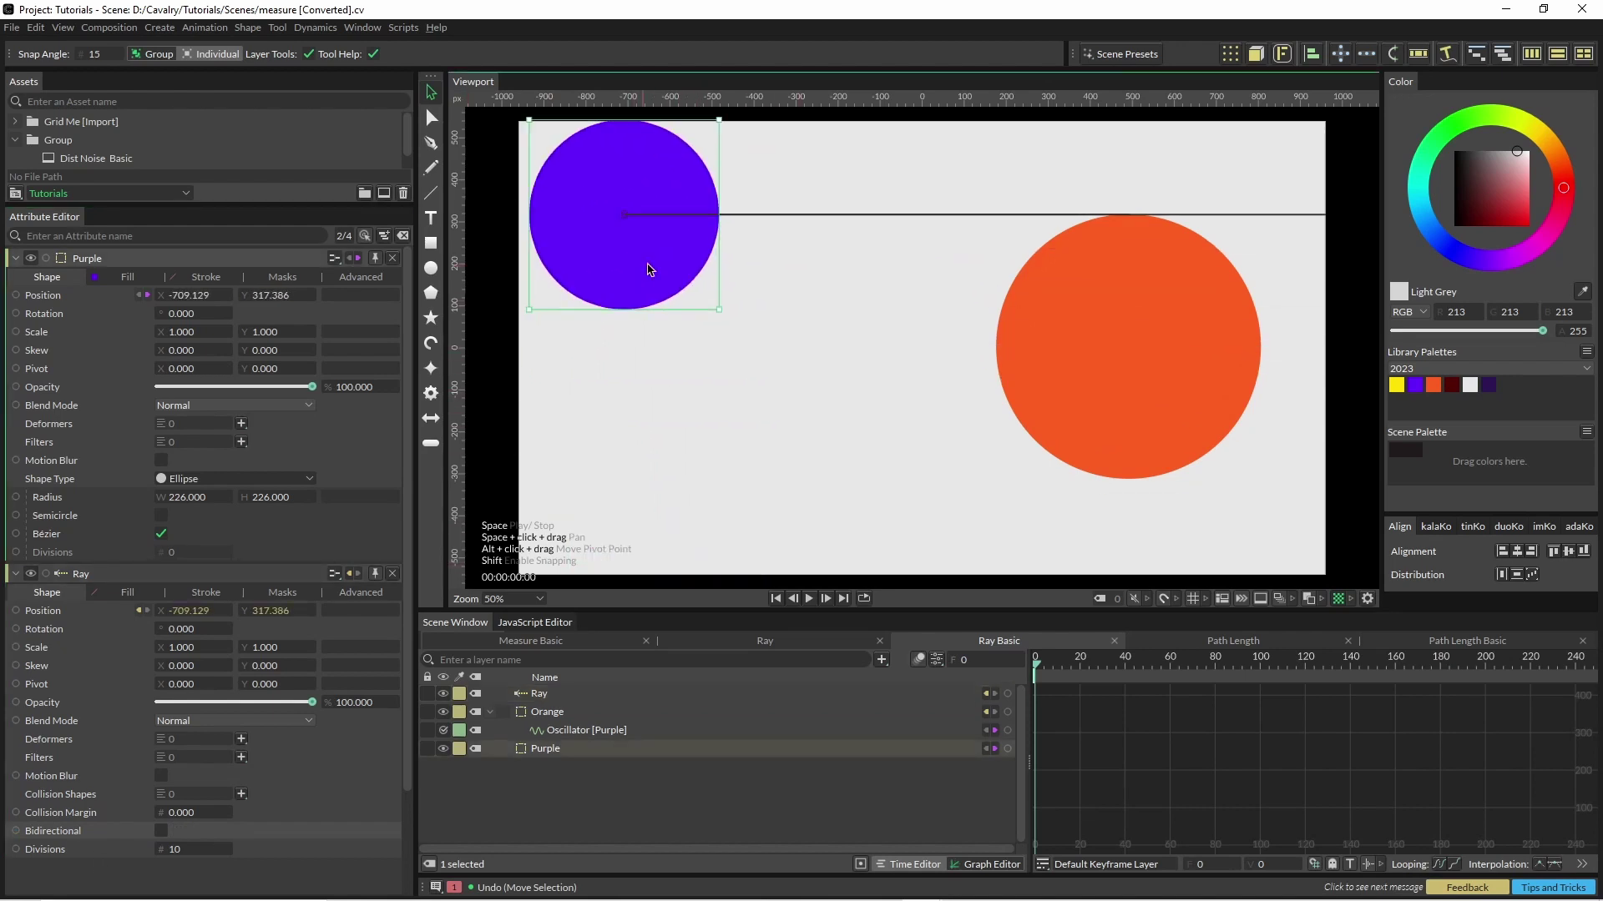
# - Add a Look At behaviour to the Ray's Rotation with the Orange circle as target
pyautogui.hotkey('ctrl', 'z')
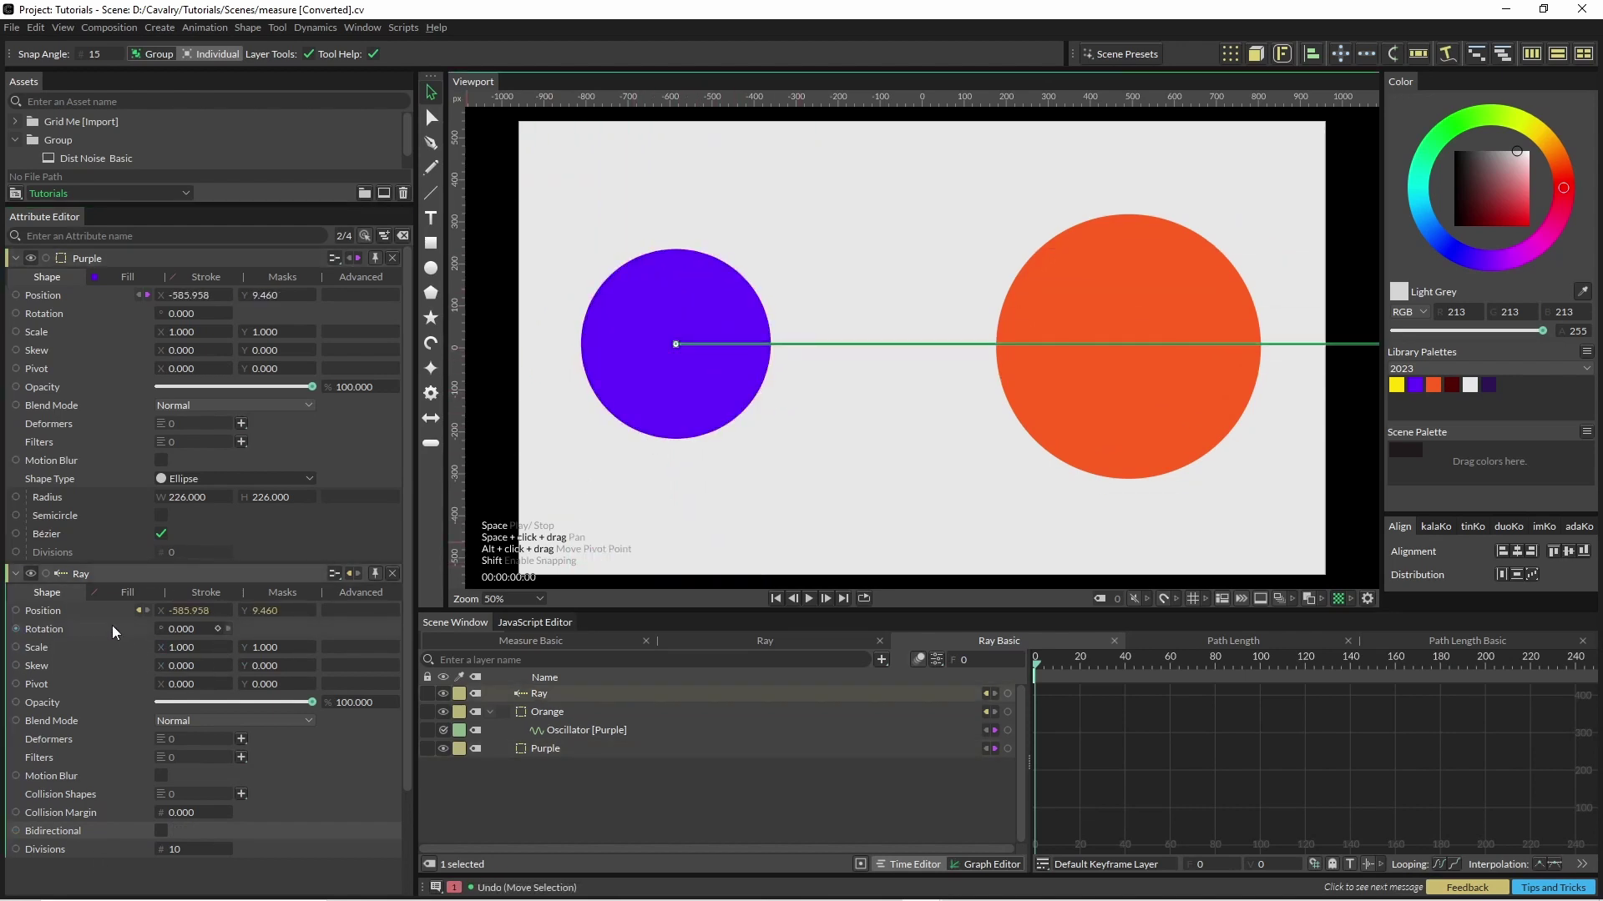
pyautogui.rightClick(112, 625)
pyautogui.moveTo(195, 691)
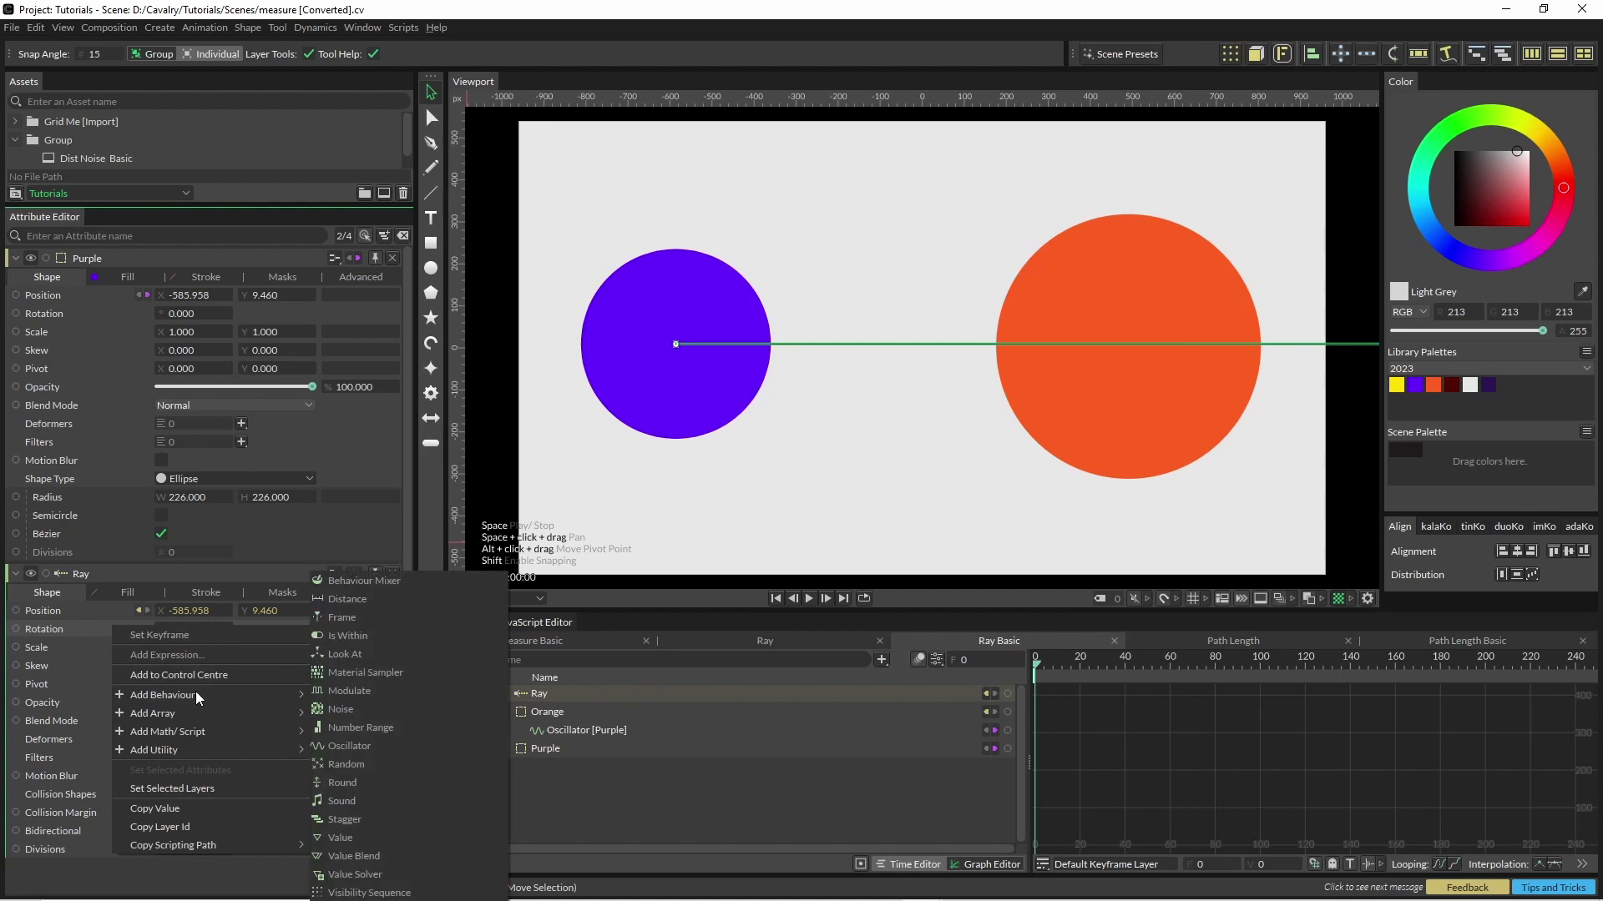
pyautogui.click(380, 653)
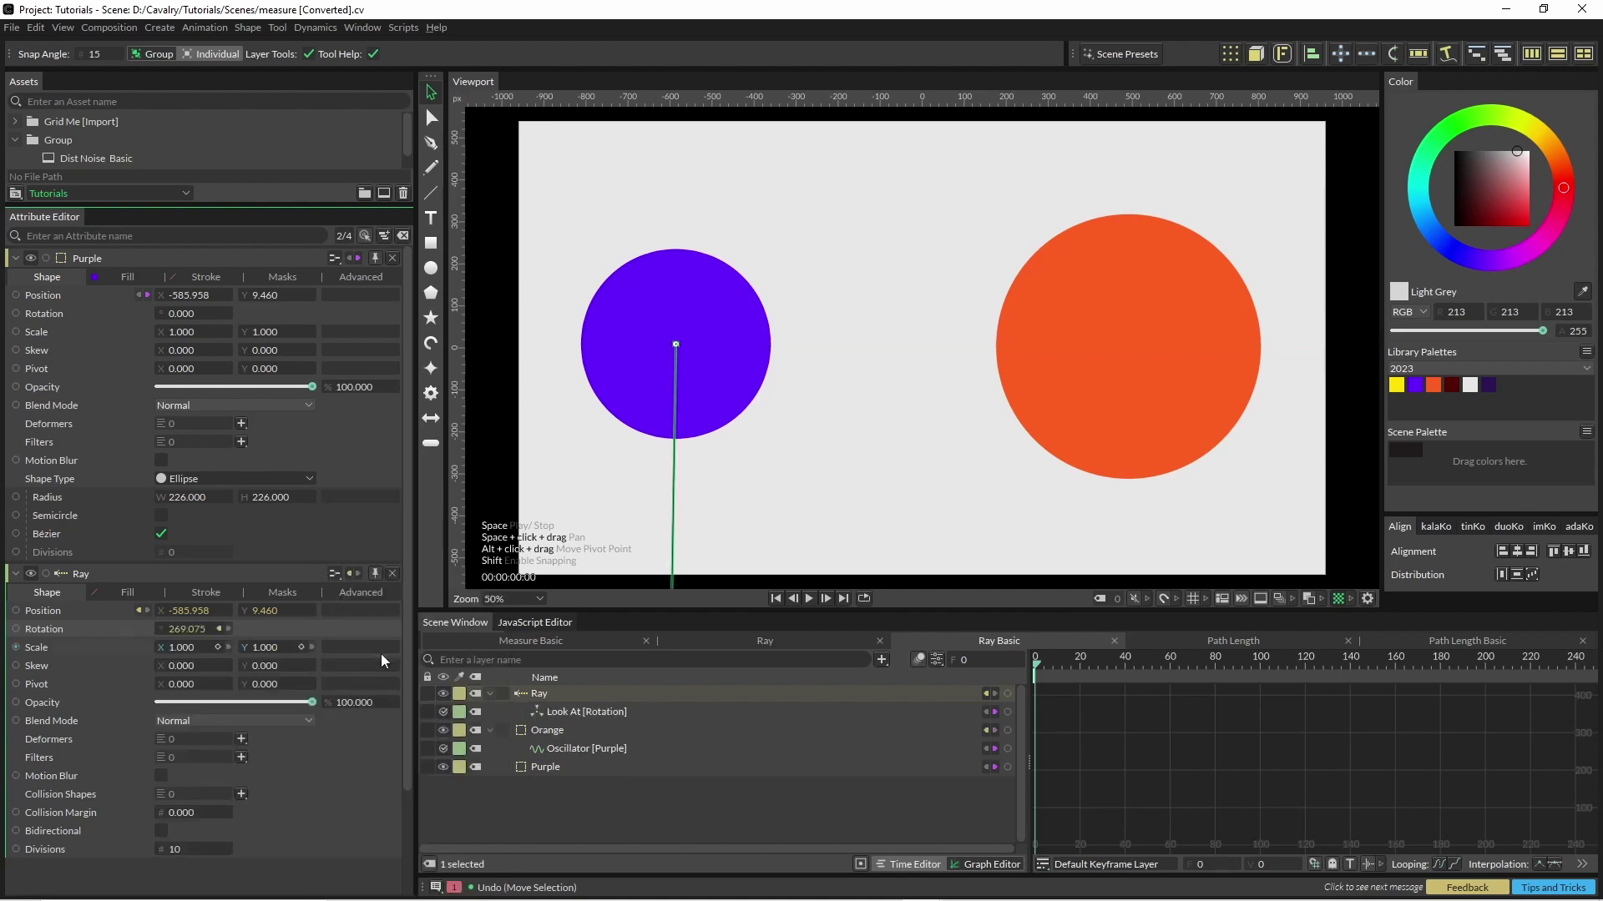
pyautogui.click(561, 716)
pyautogui.moveTo(539, 731); pyautogui.dragTo(269, 317)
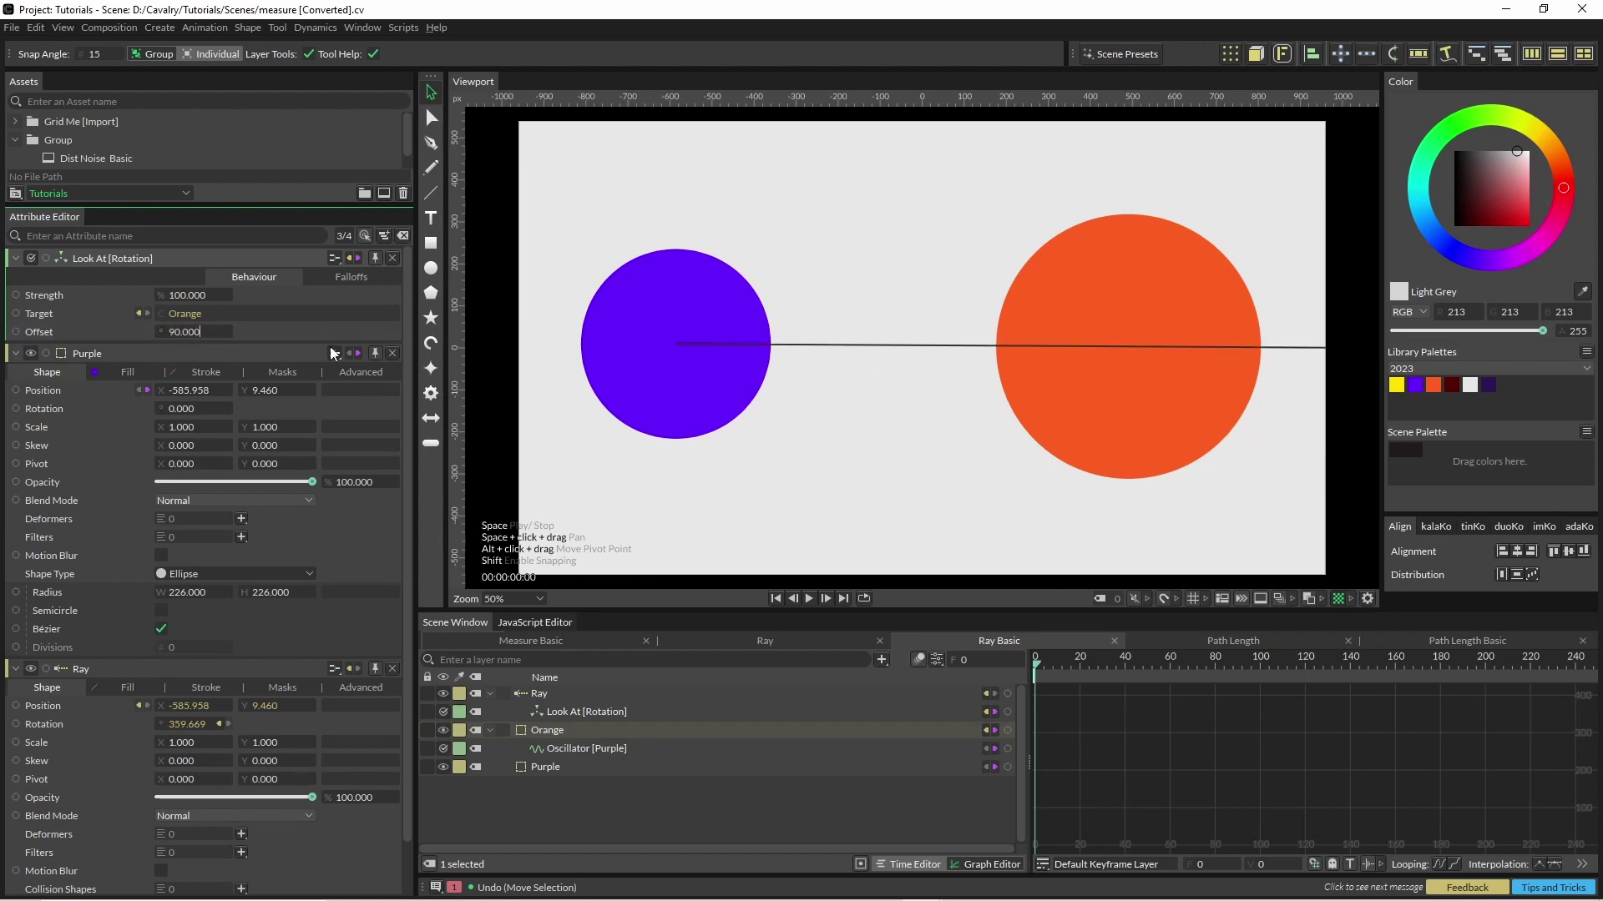
# - Set the Look At offset to 90 and add Orange as the Ray's collision shape
pyautogui.click(748, 534)
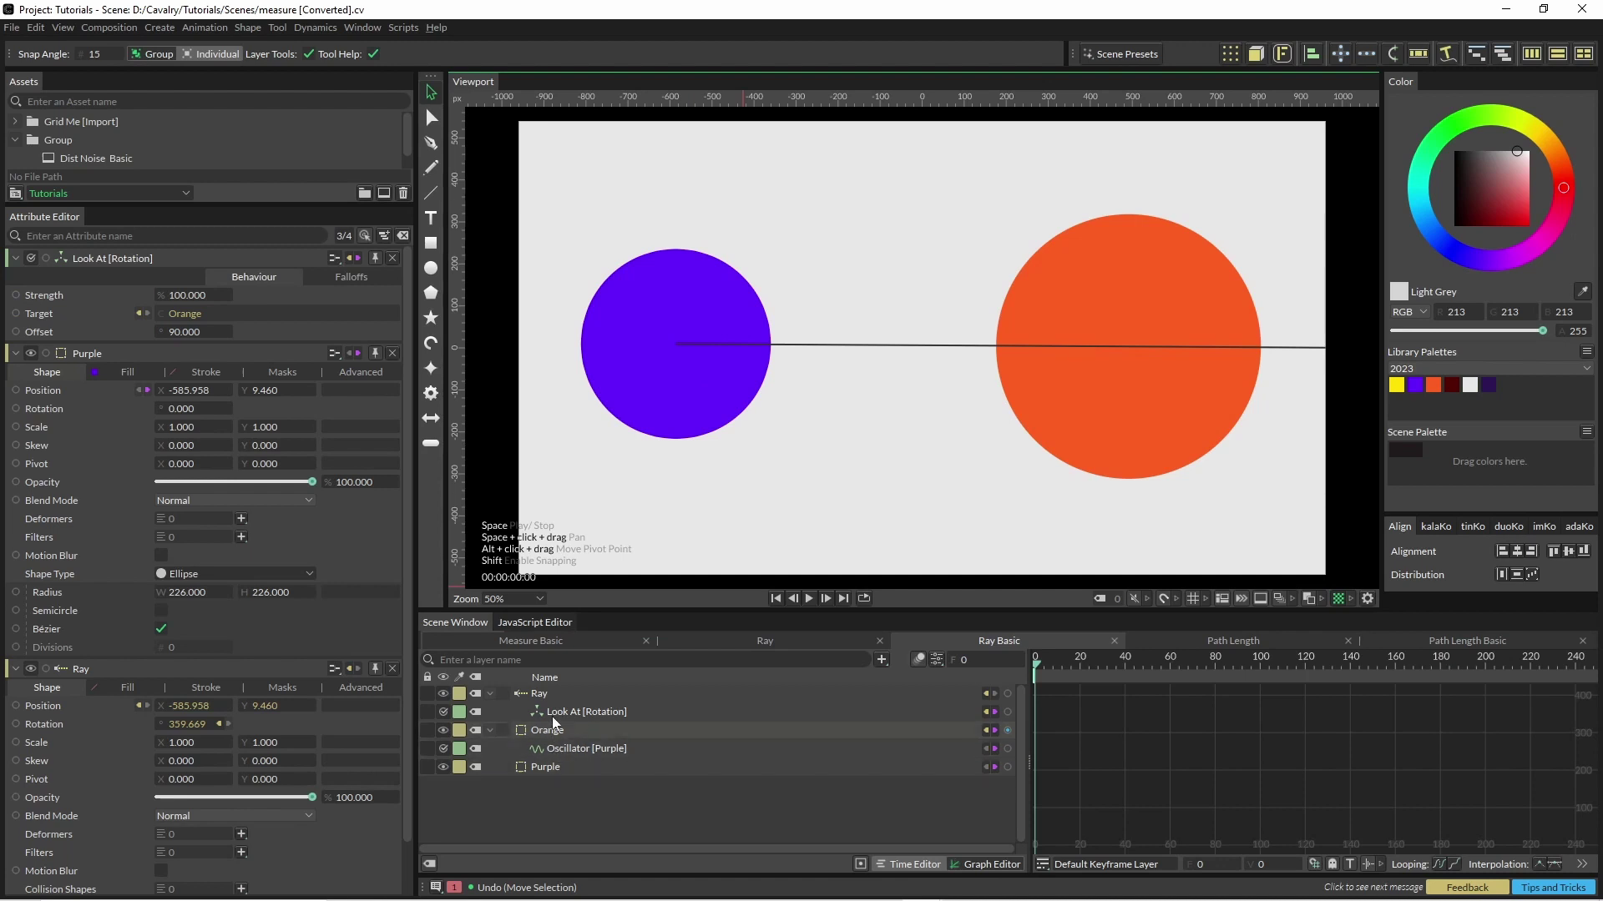
pyautogui.click(554, 693)
pyautogui.keyDown('ctrl'); pyautogui.click(554, 693); pyautogui.keyUp('ctrl')
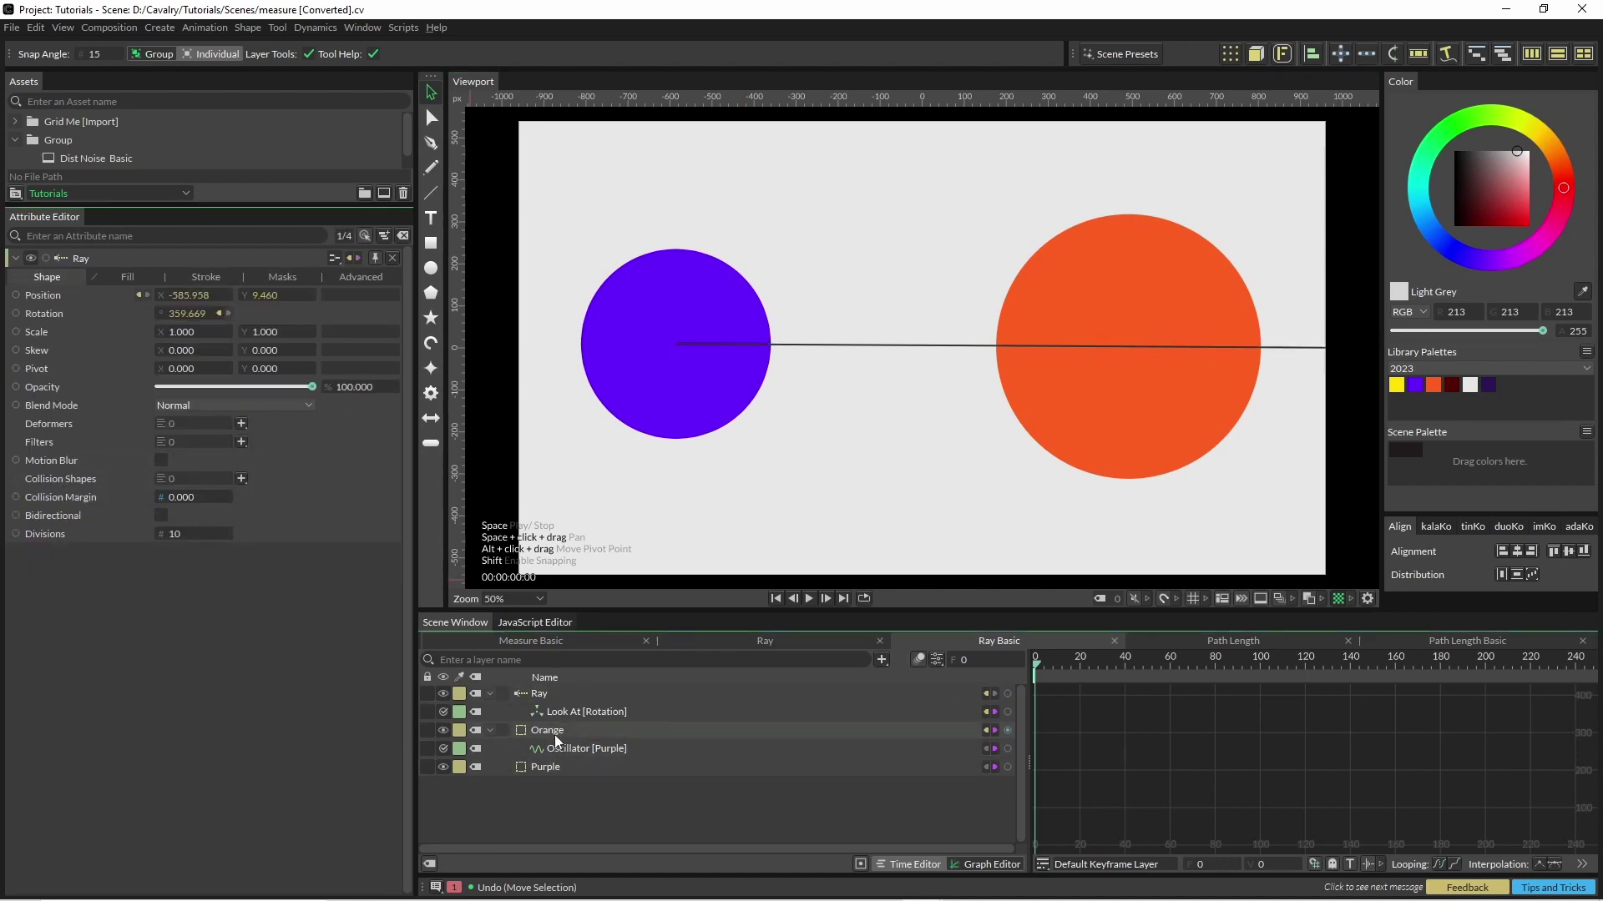
pyautogui.moveTo(554, 734); pyautogui.dragTo(193, 476)
pyautogui.moveTo(681, 398)
pyautogui.mouseDown()
pyautogui.moveTo(679, 545)
pyautogui.moveTo(880, 307)
pyautogui.moveTo(616, 382)
pyautogui.moveTo(852, 279)
pyautogui.moveTo(679, 372)
pyautogui.mouseUp()
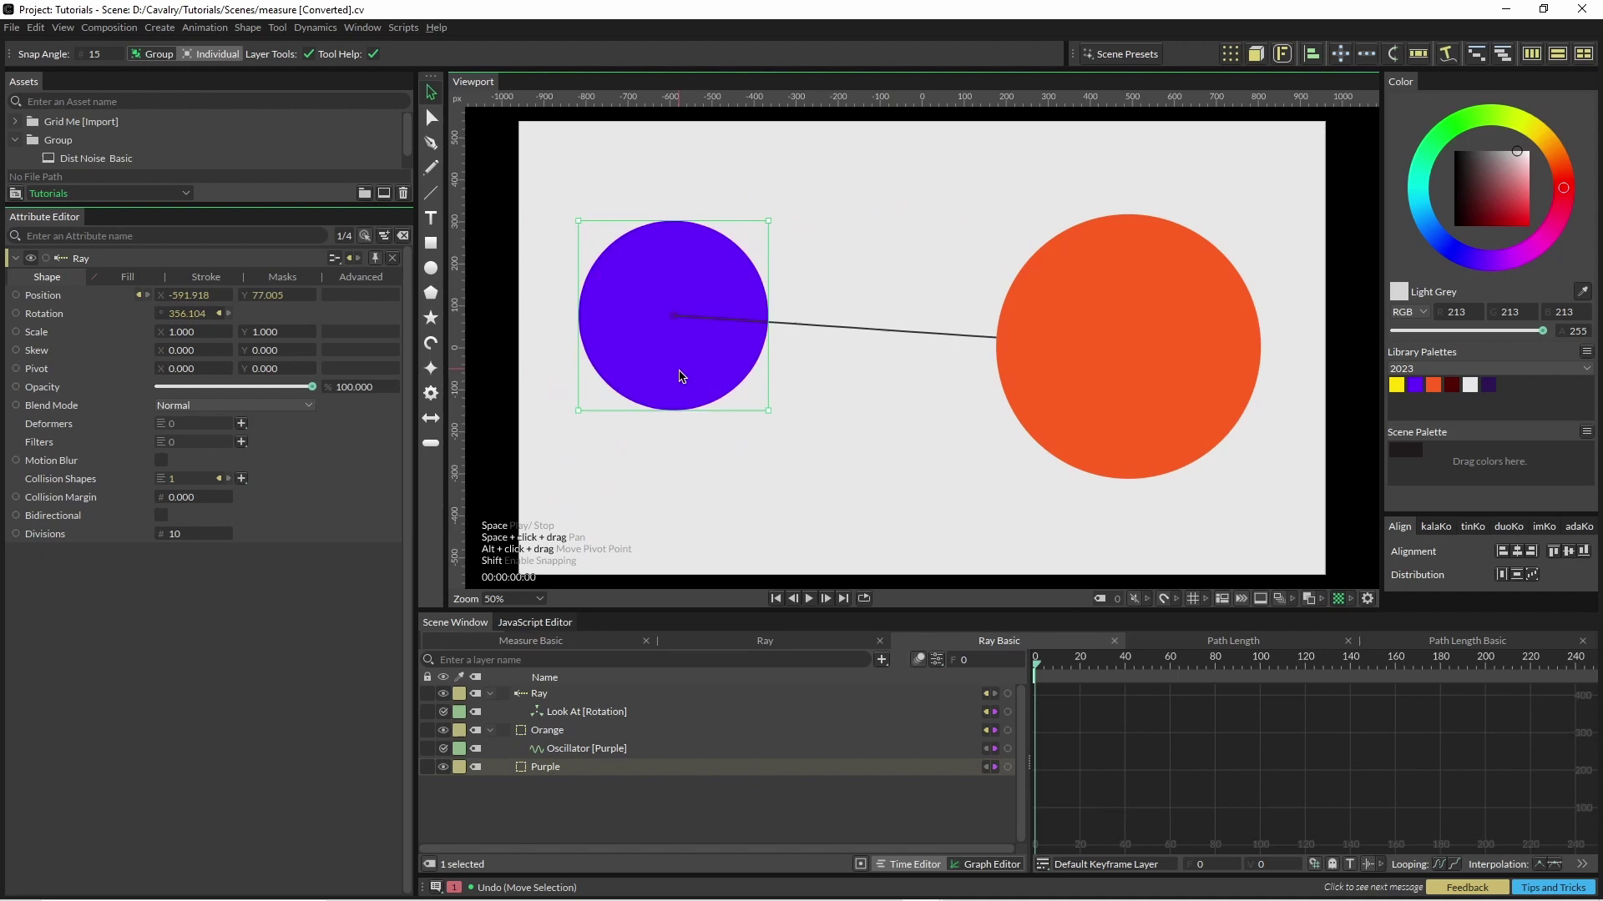
pyautogui.hotkey('ctrl', 'z')
# - Set the Oscillator Strength to 100 and preview the wavy orange shape in playback
pyautogui.click(515, 749)
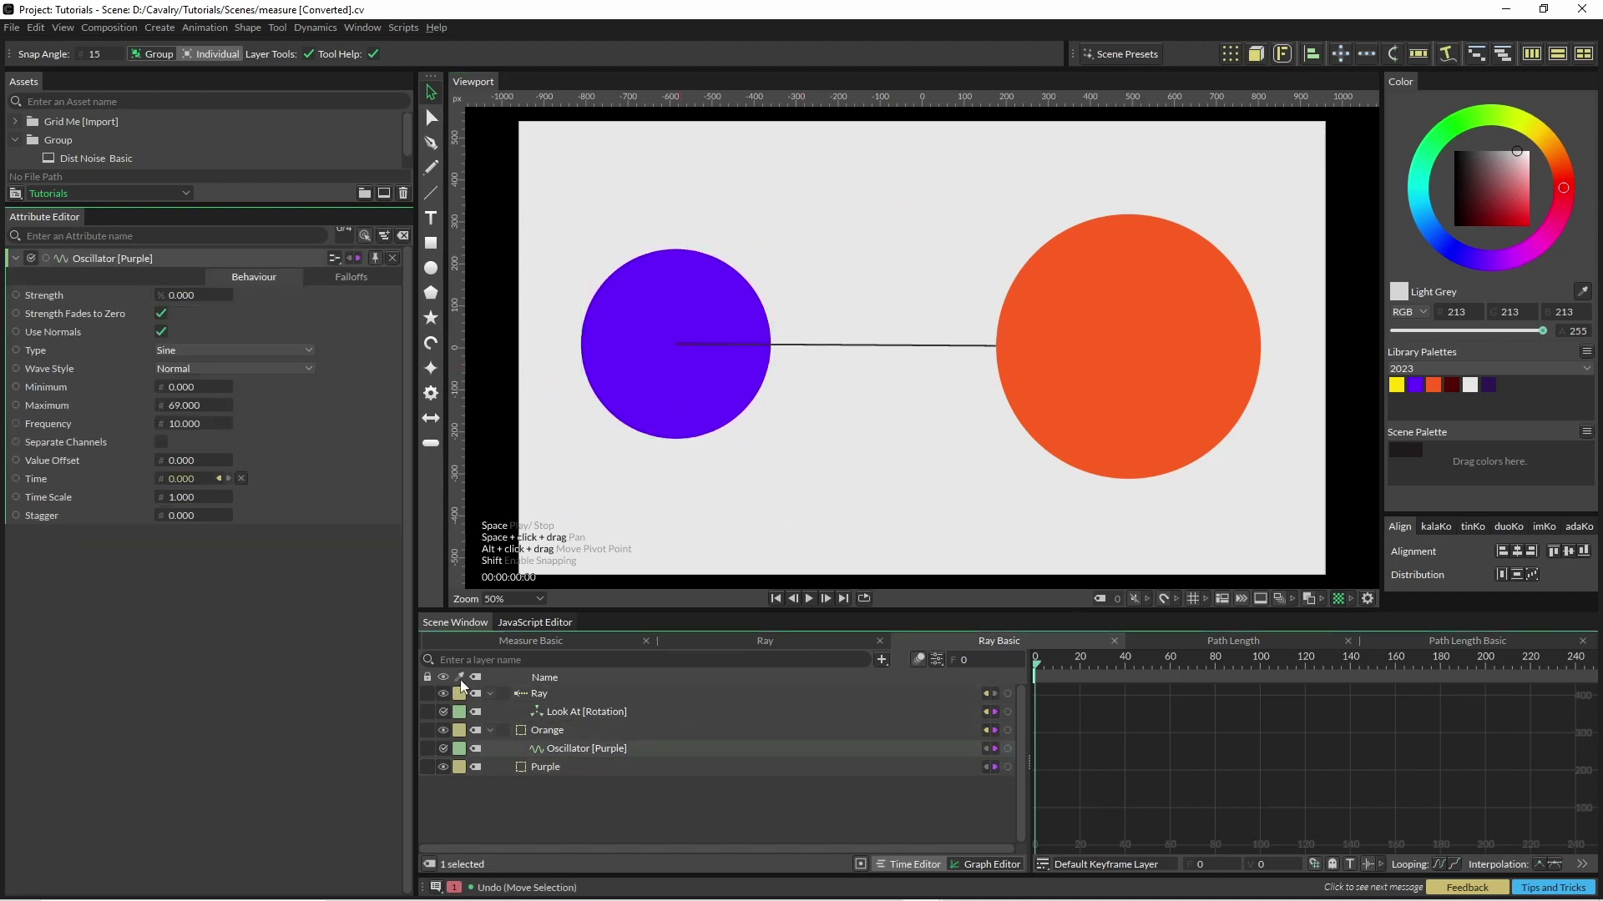
pyautogui.write('100')
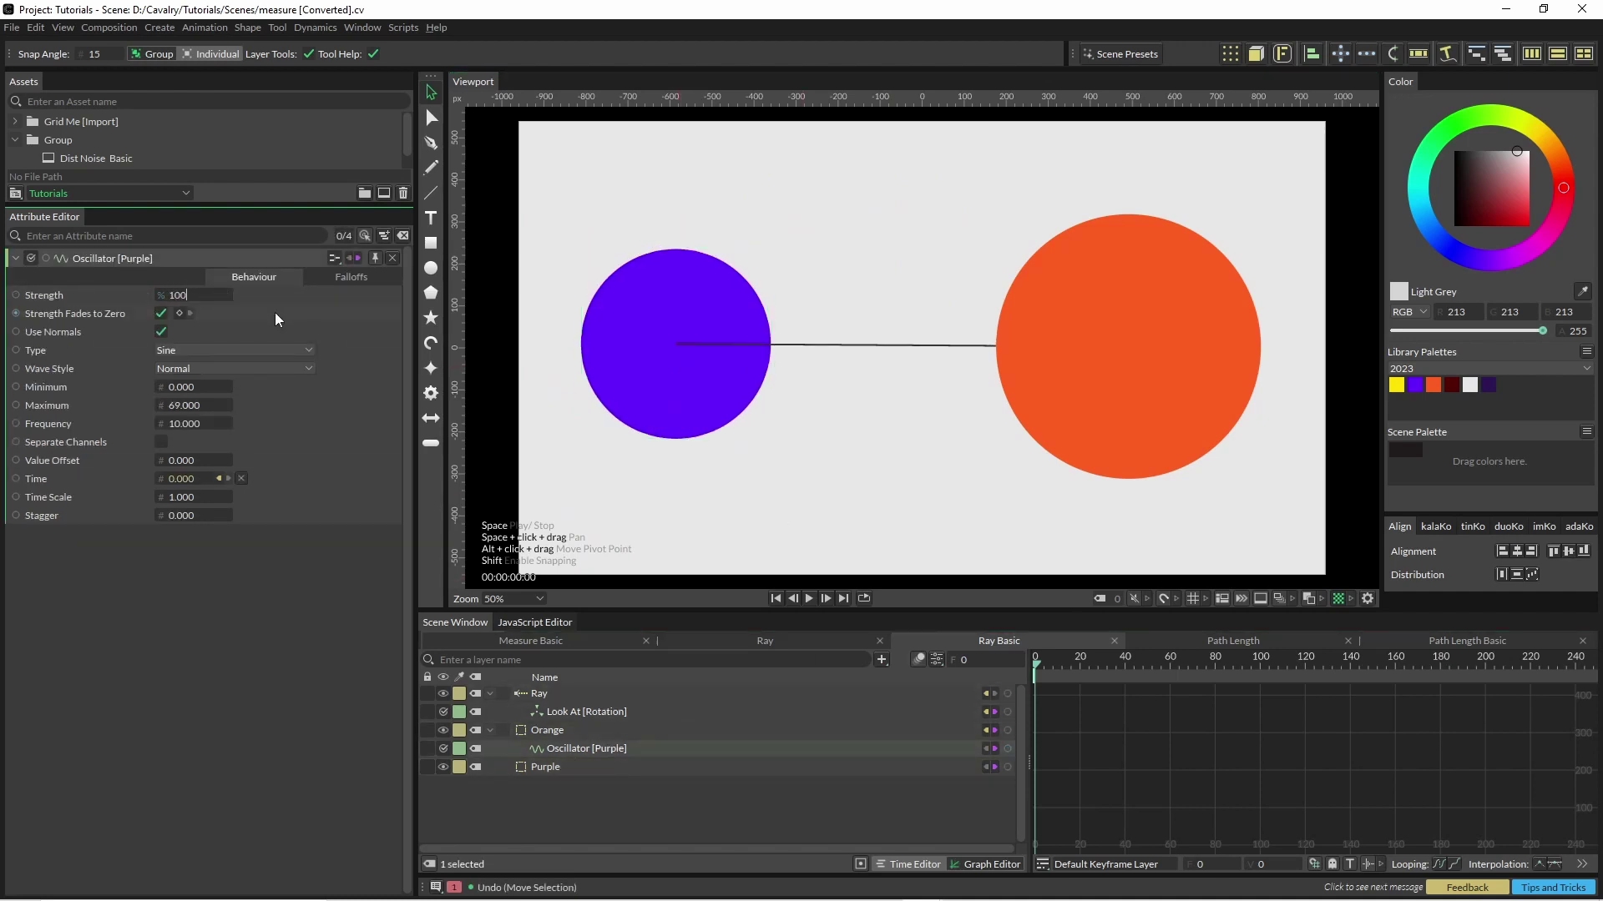
pyautogui.press('Return')
pyautogui.click(539, 353)
pyautogui.press('space')
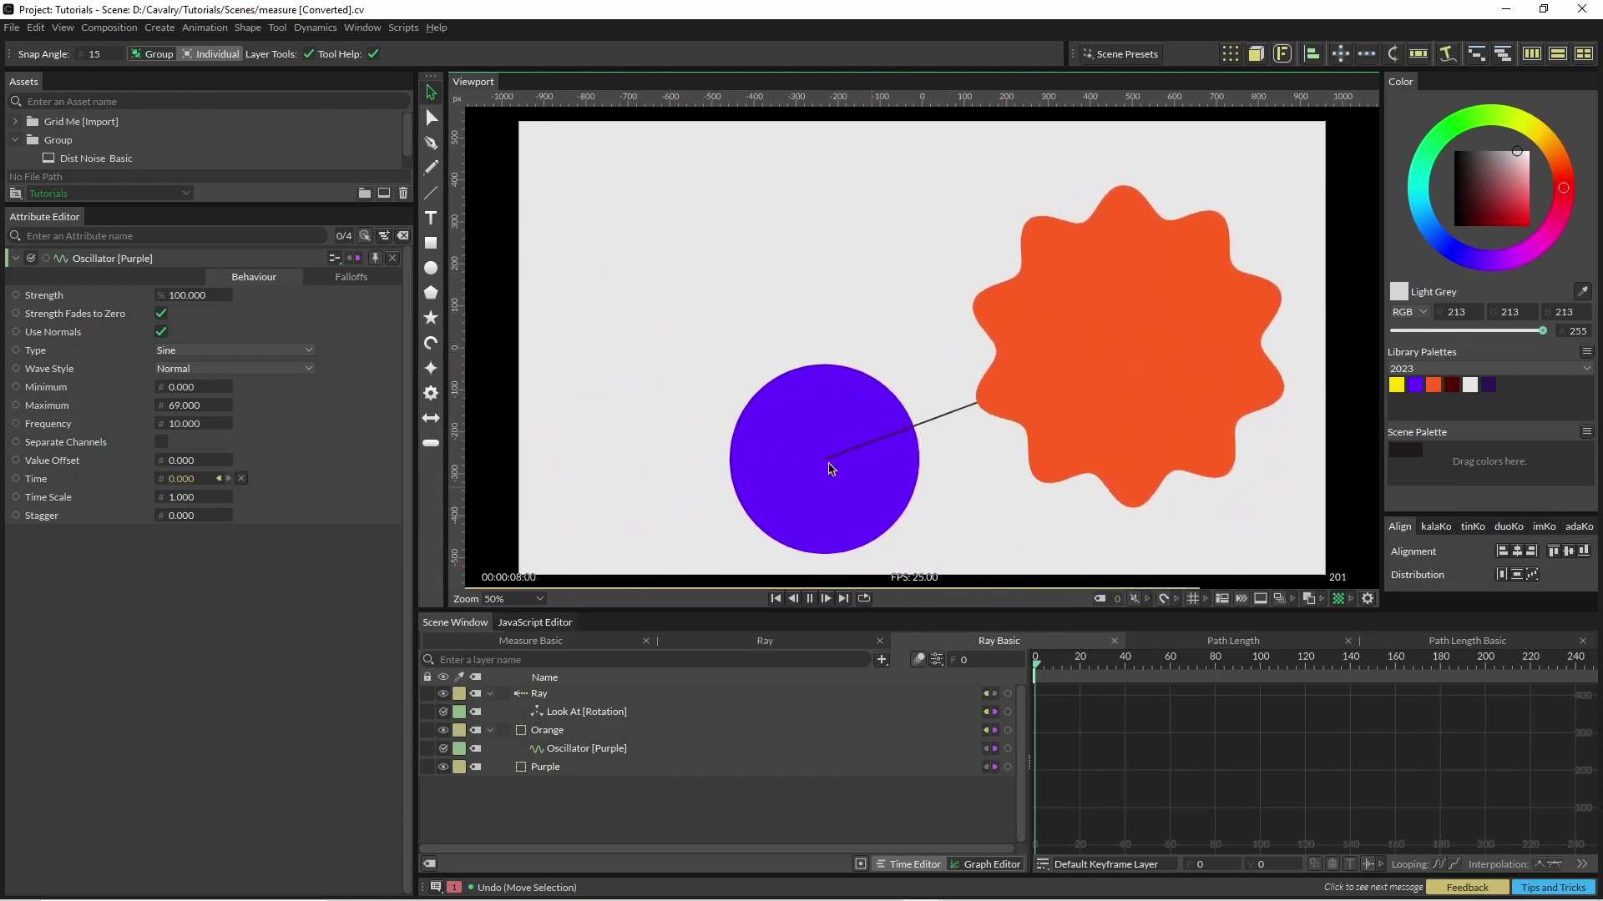
pyautogui.press('space')
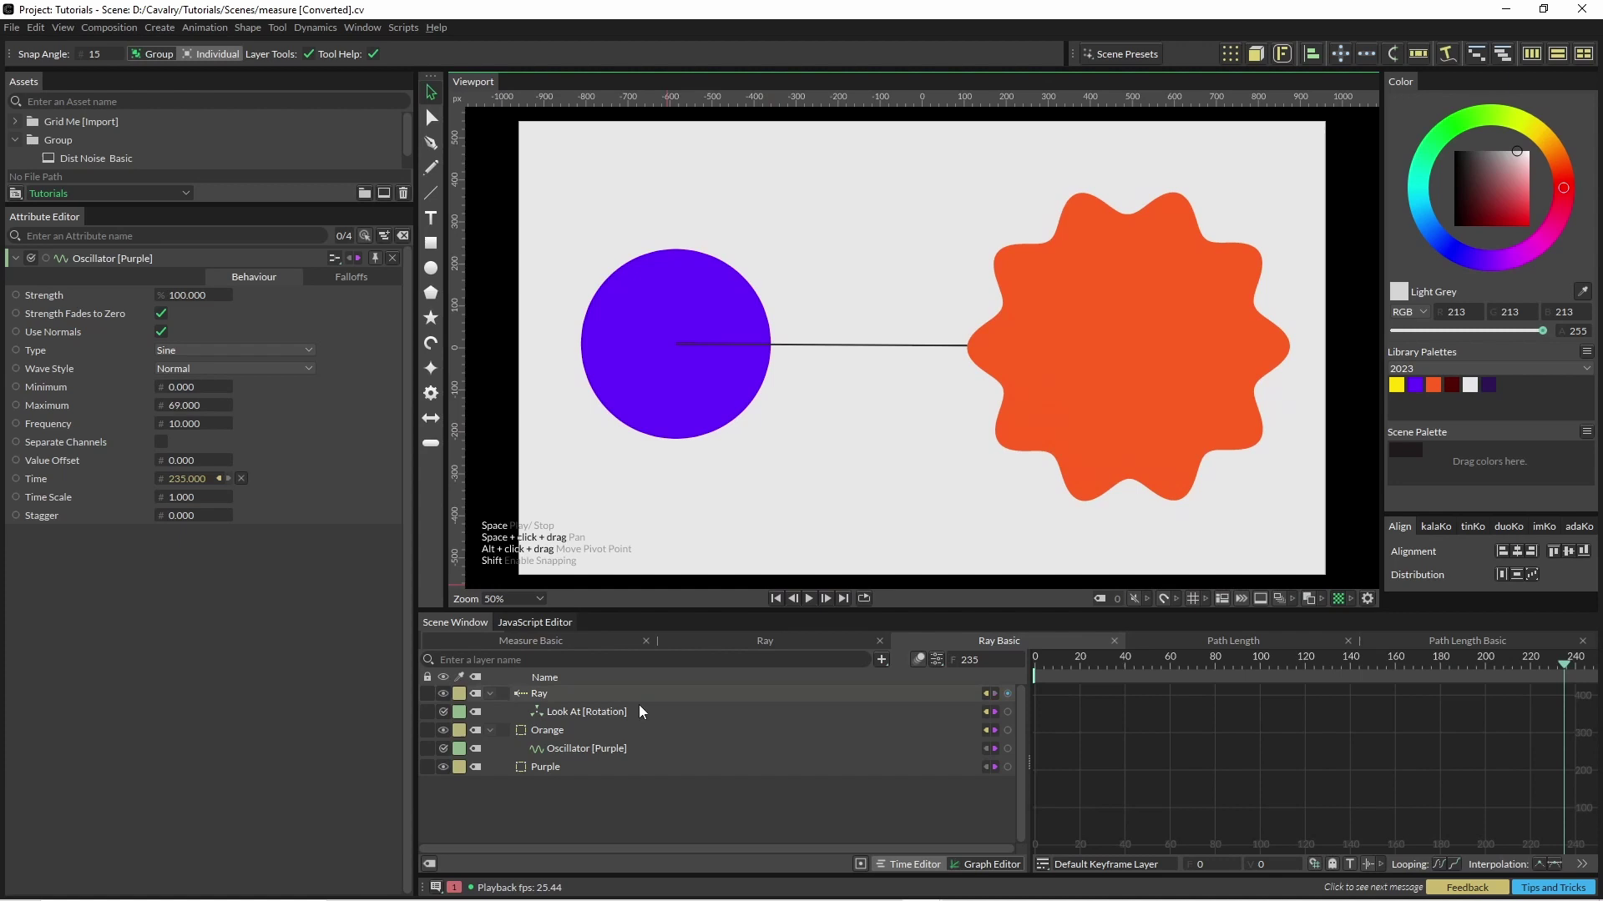
# - Draw a circle at the scene centre, fill it yellow and shrink it to a small dot
pyautogui.click(432, 271)
pyautogui.moveTo(1026, 367); pyautogui.dragTo(946, 392)
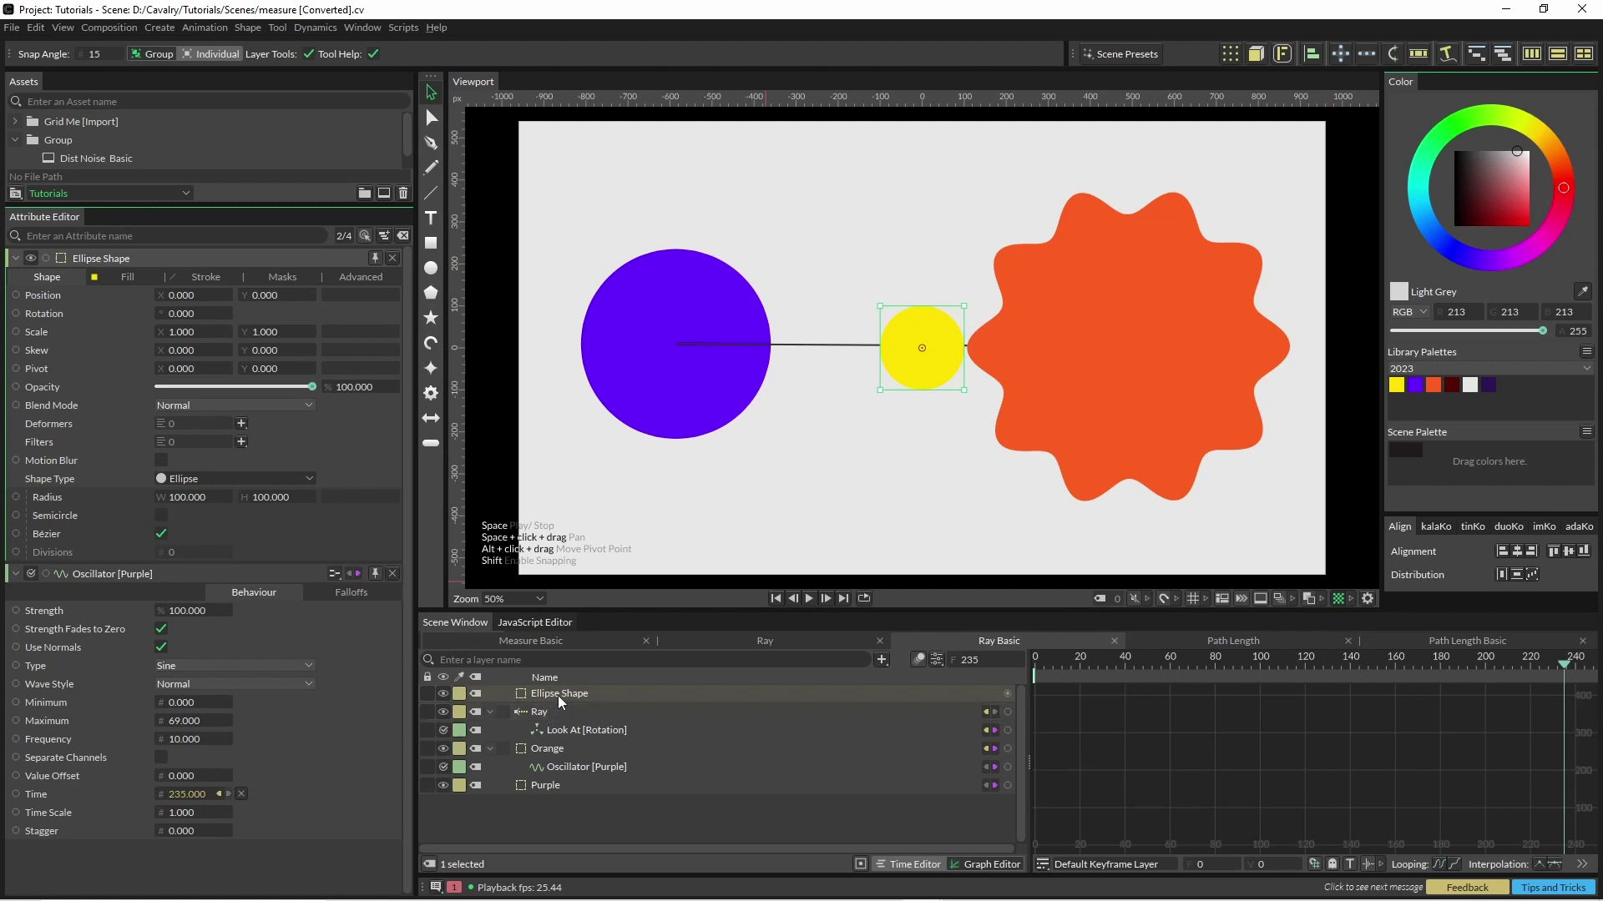
pyautogui.moveTo(187, 499); pyautogui.dragTo(125, 499)
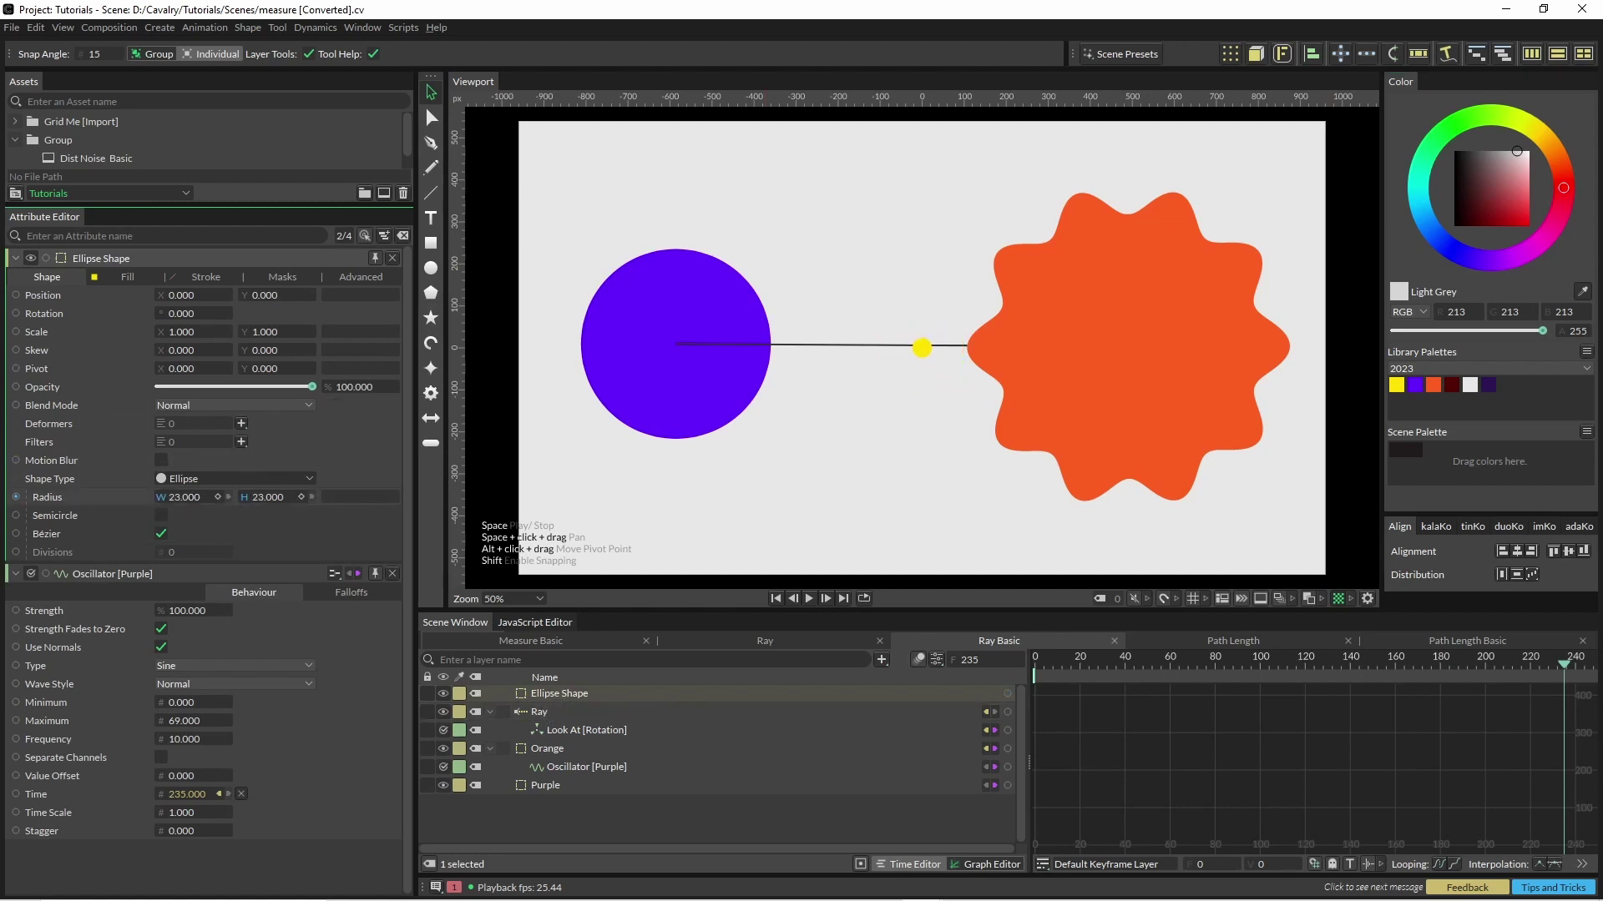
# - Add a Pathfinder behaviour to the dot's Position with the Ray as Input Shape, then preview
pyautogui.rightClick(80, 297)
pyautogui.moveTo(167, 367)
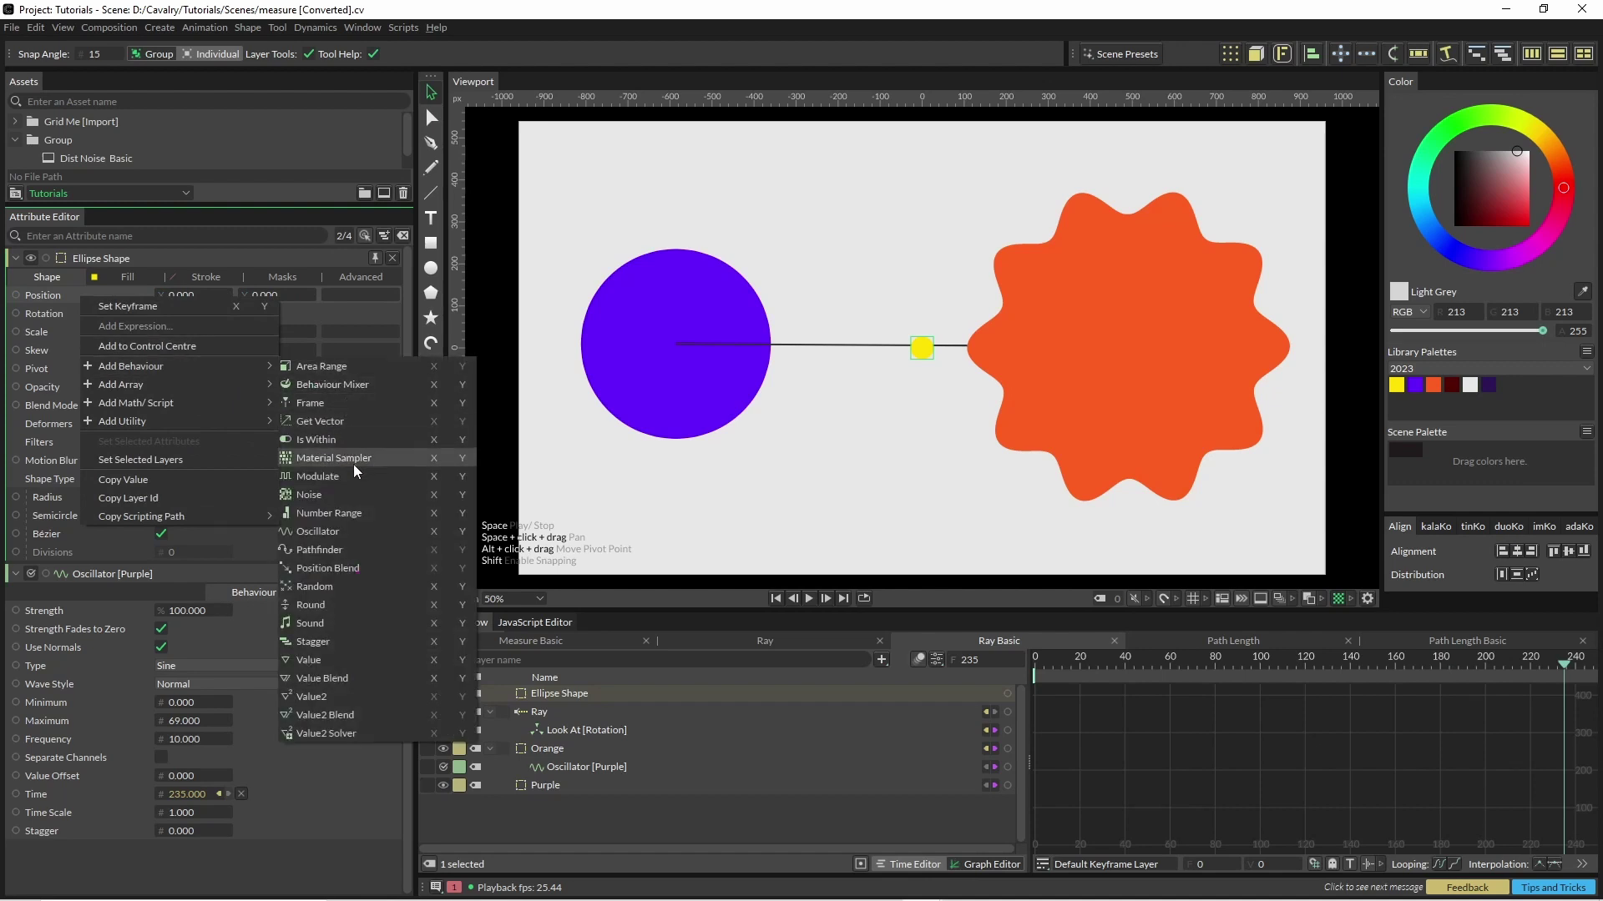
pyautogui.click(351, 550)
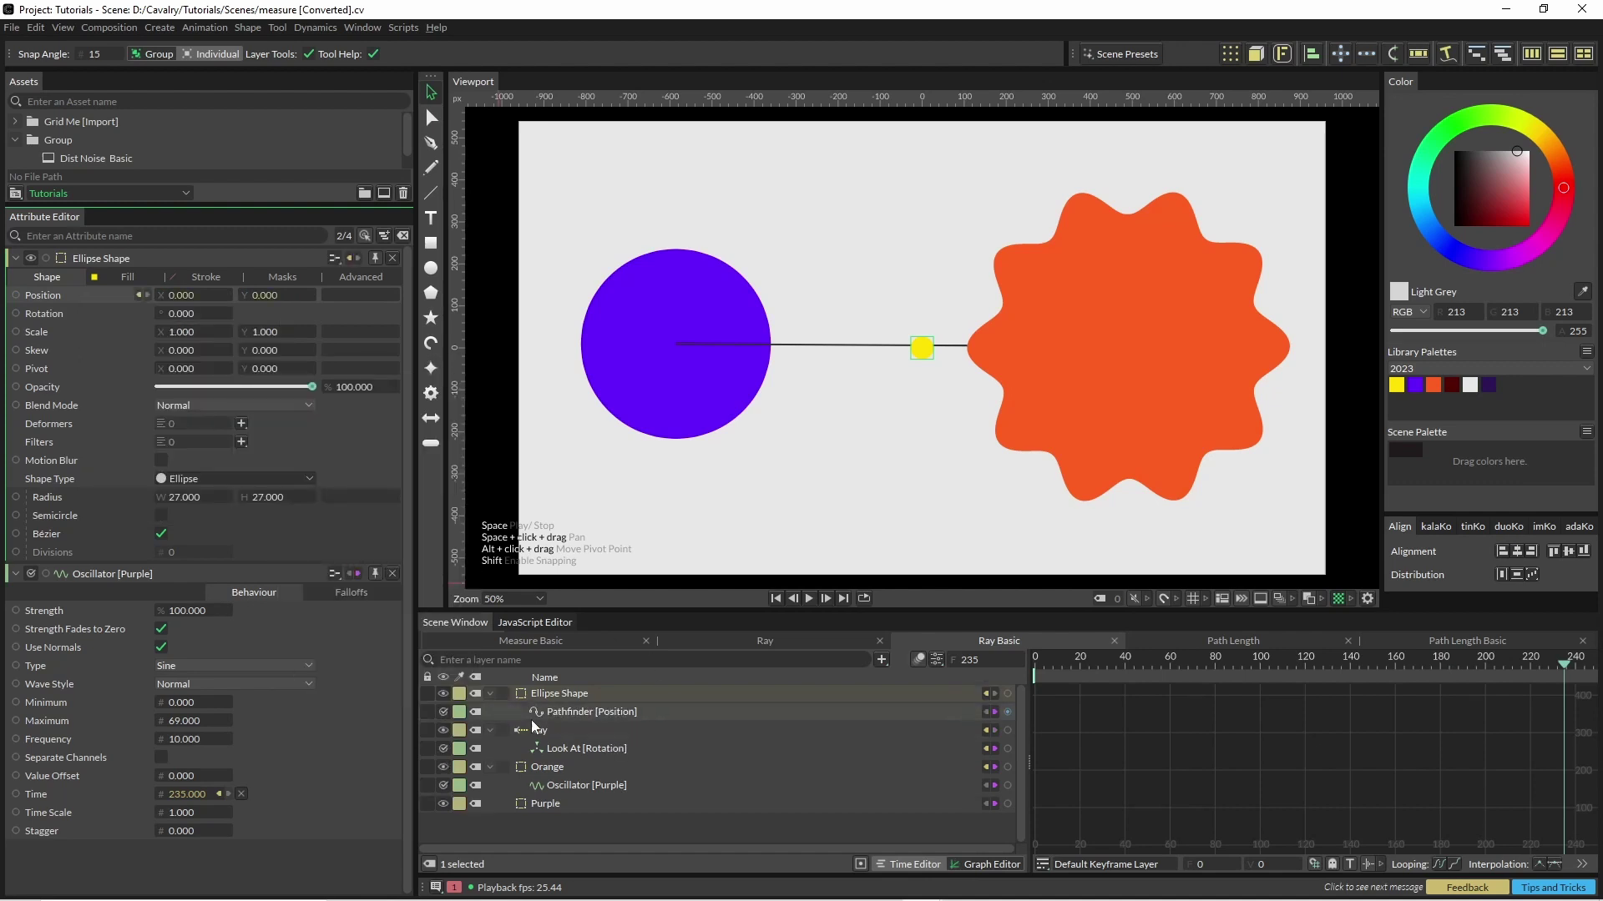
pyautogui.click(562, 714)
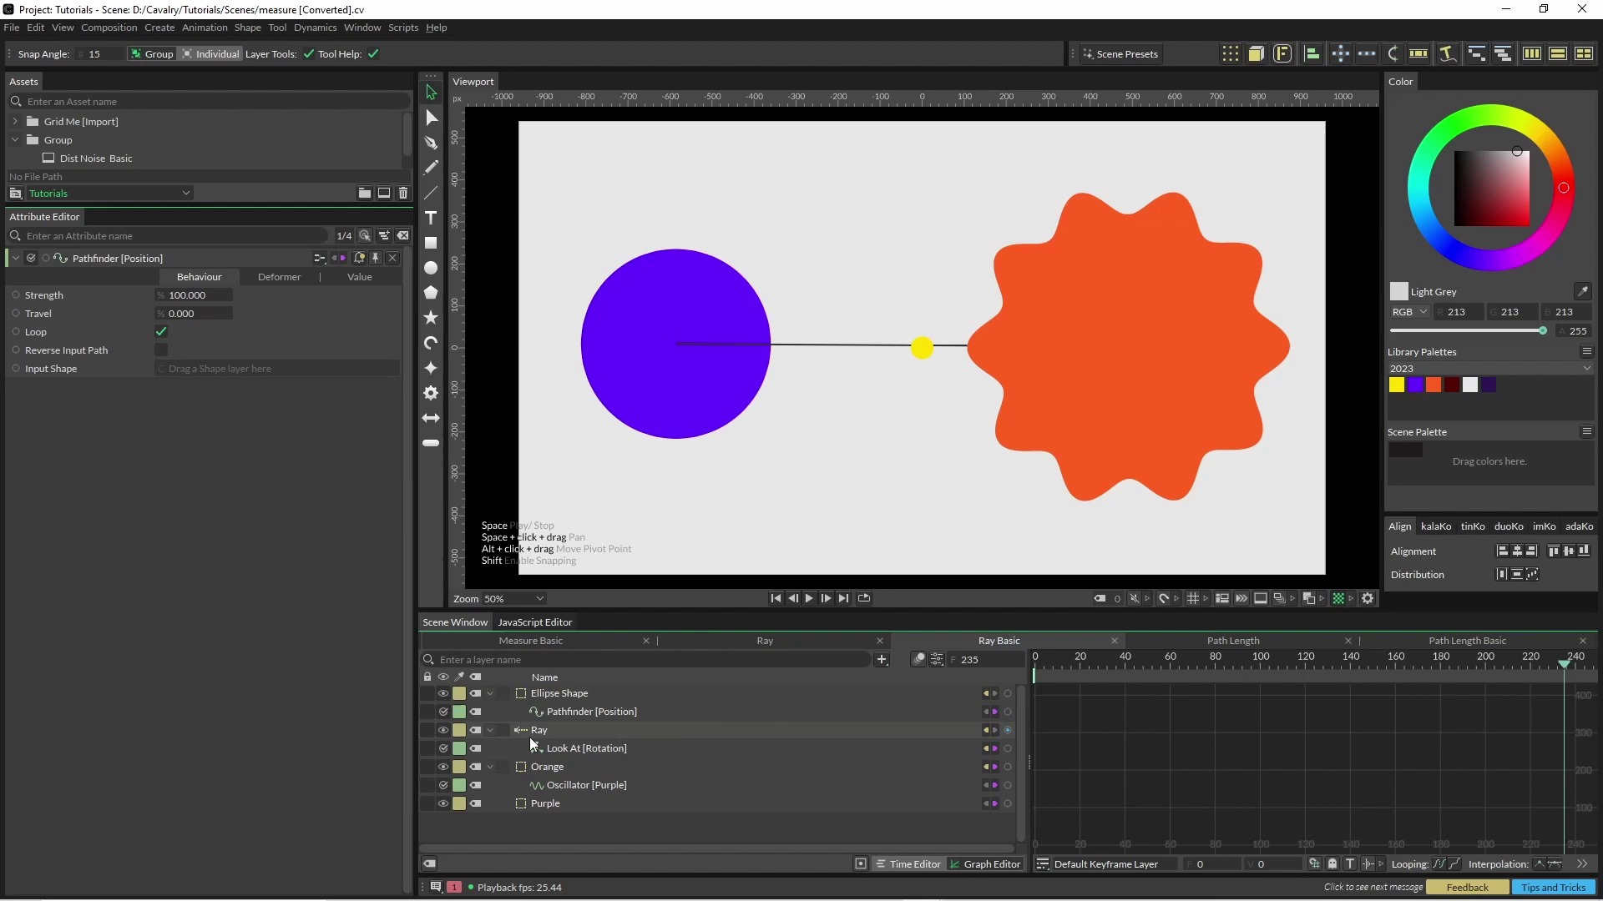
pyautogui.moveTo(538, 731); pyautogui.dragTo(272, 364)
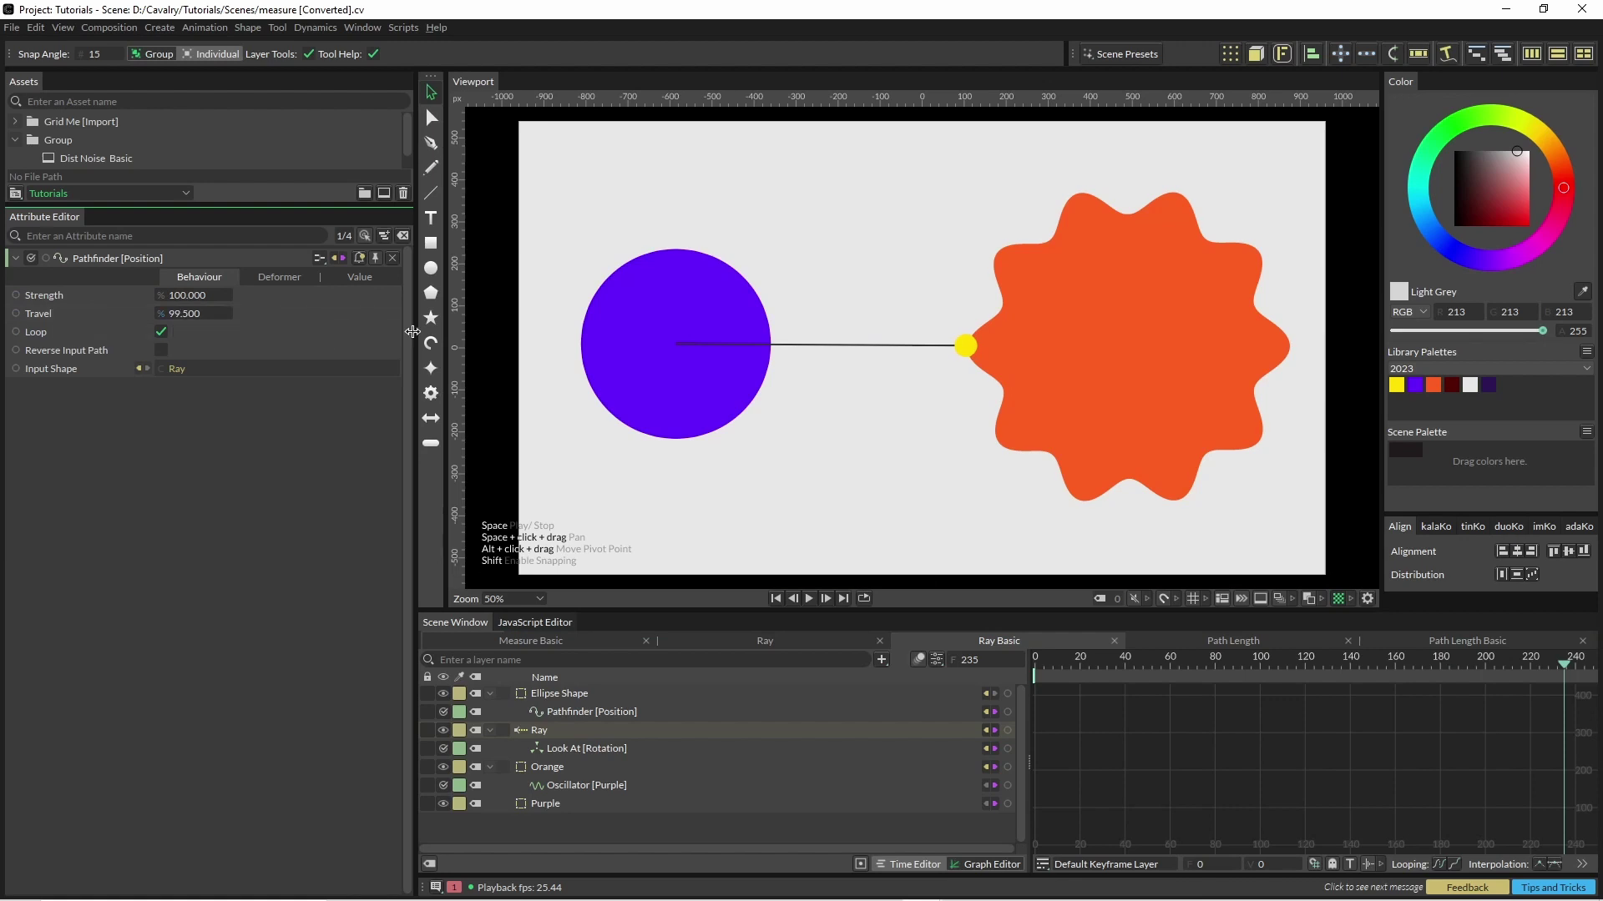
pyautogui.press('space')
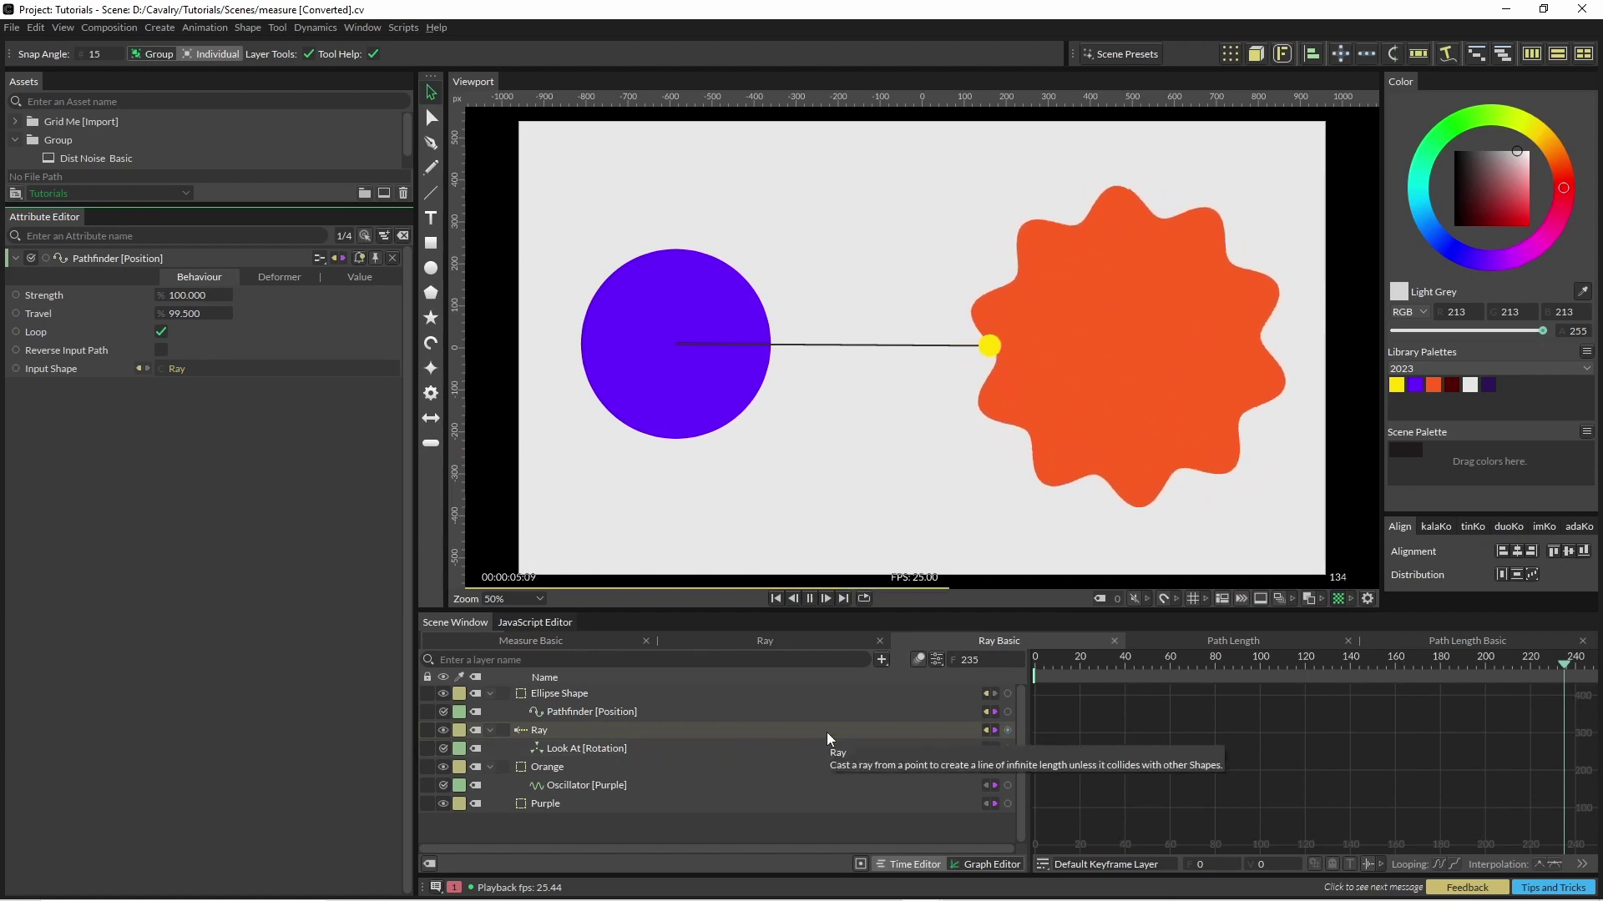
# - Add a Path Length layer measuring the Ray, reading 749.687, and play the animation
pyautogui.press('space')
pyautogui.click(882, 661)
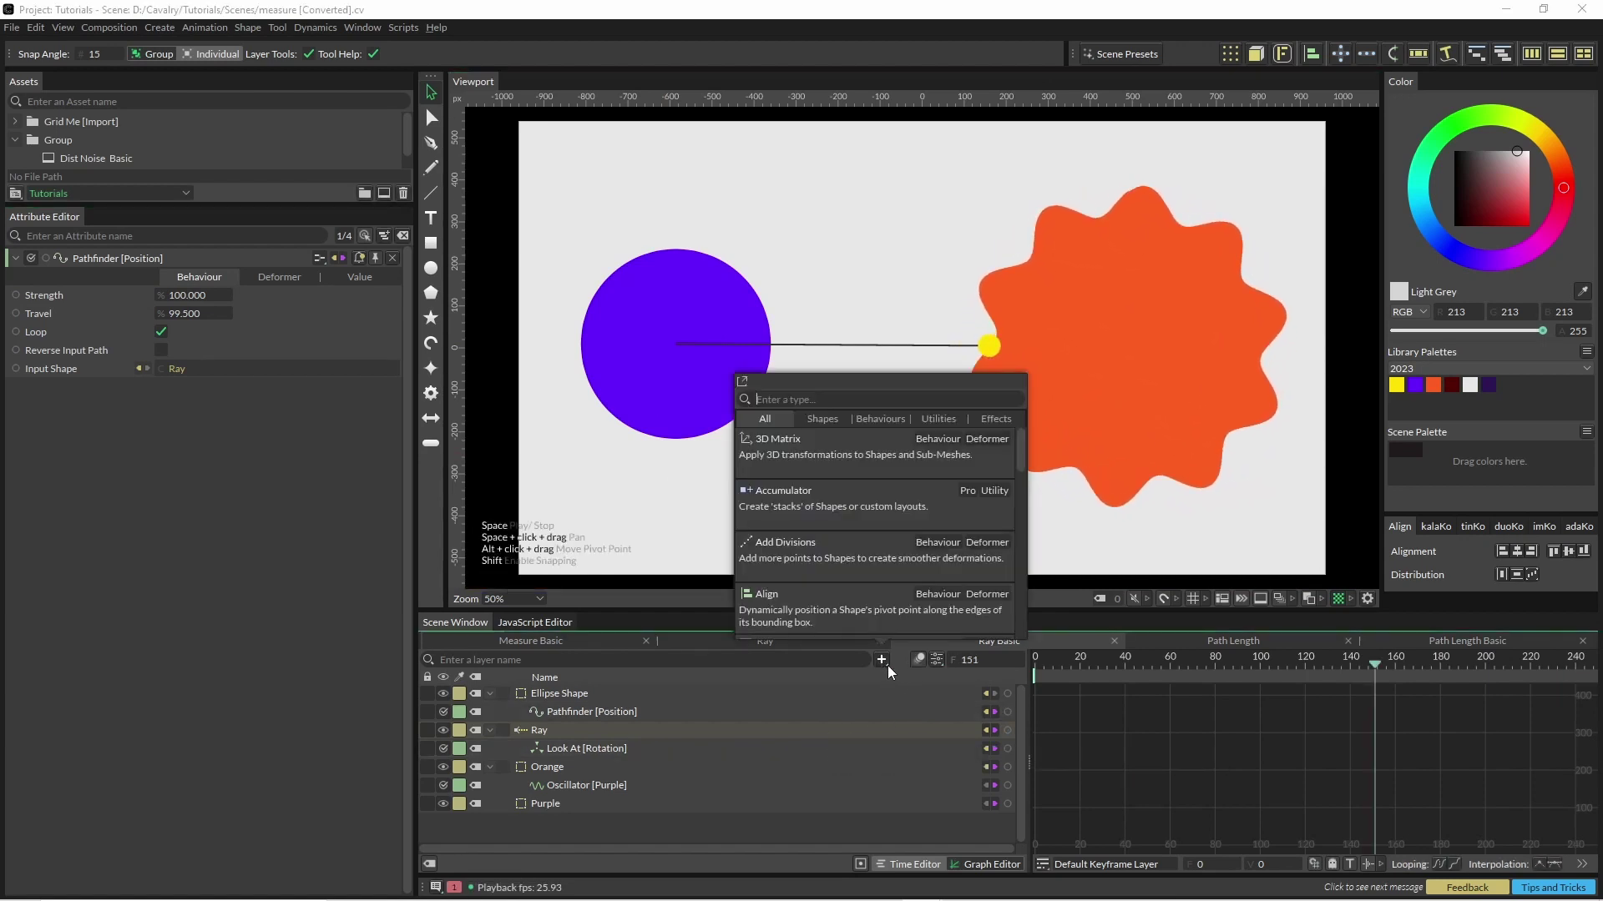
pyautogui.write('path')
pyautogui.press('Down')
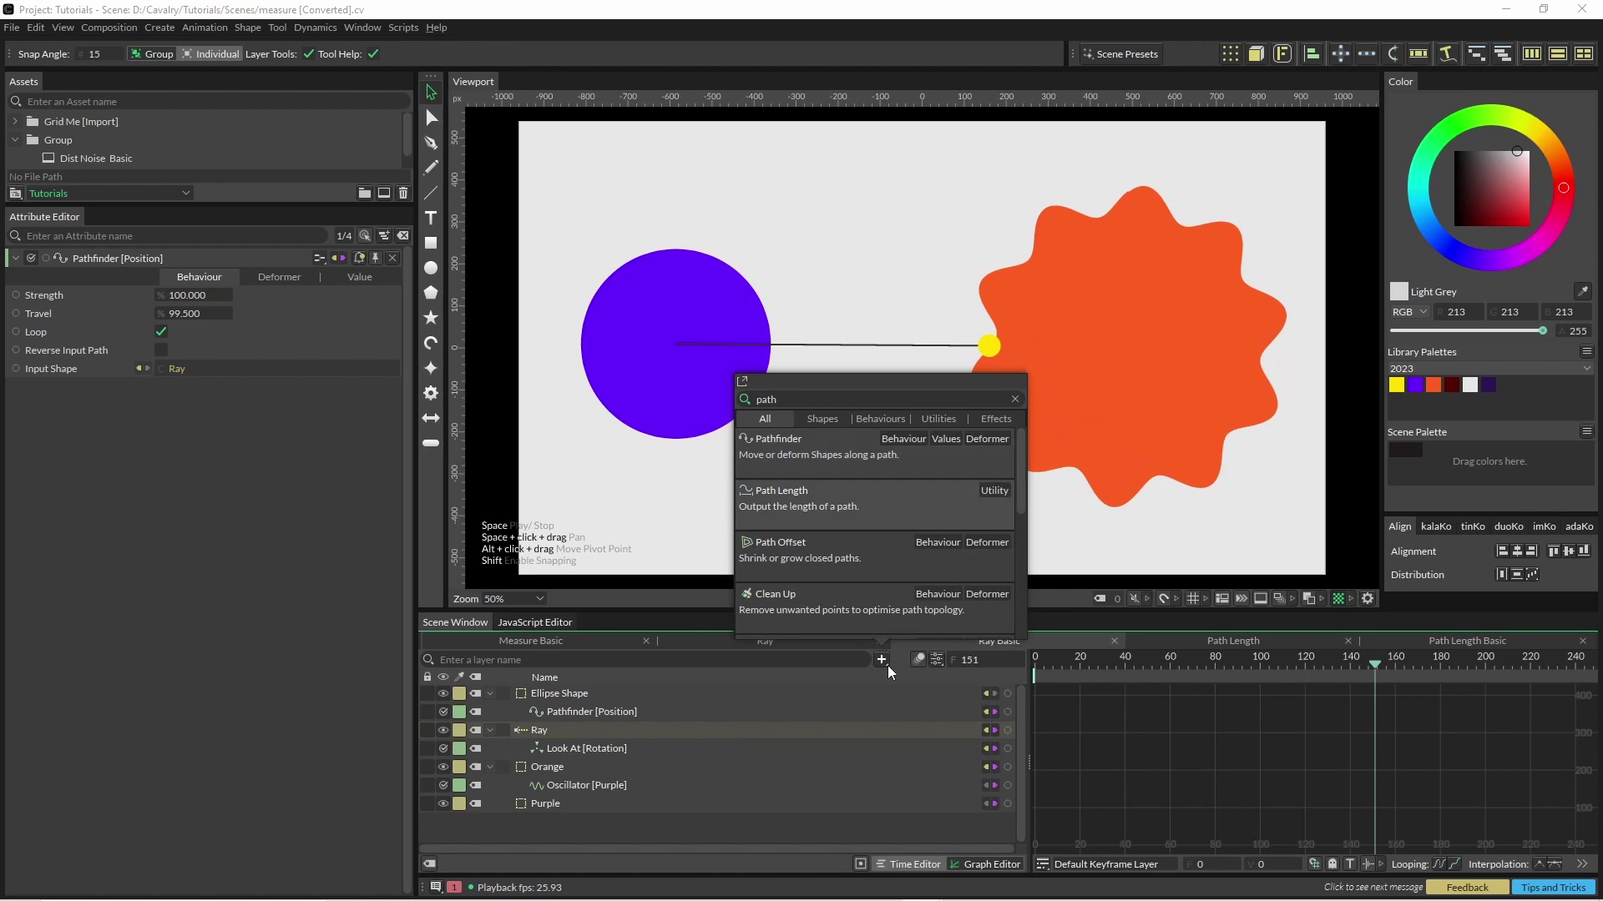
pyautogui.press('Return')
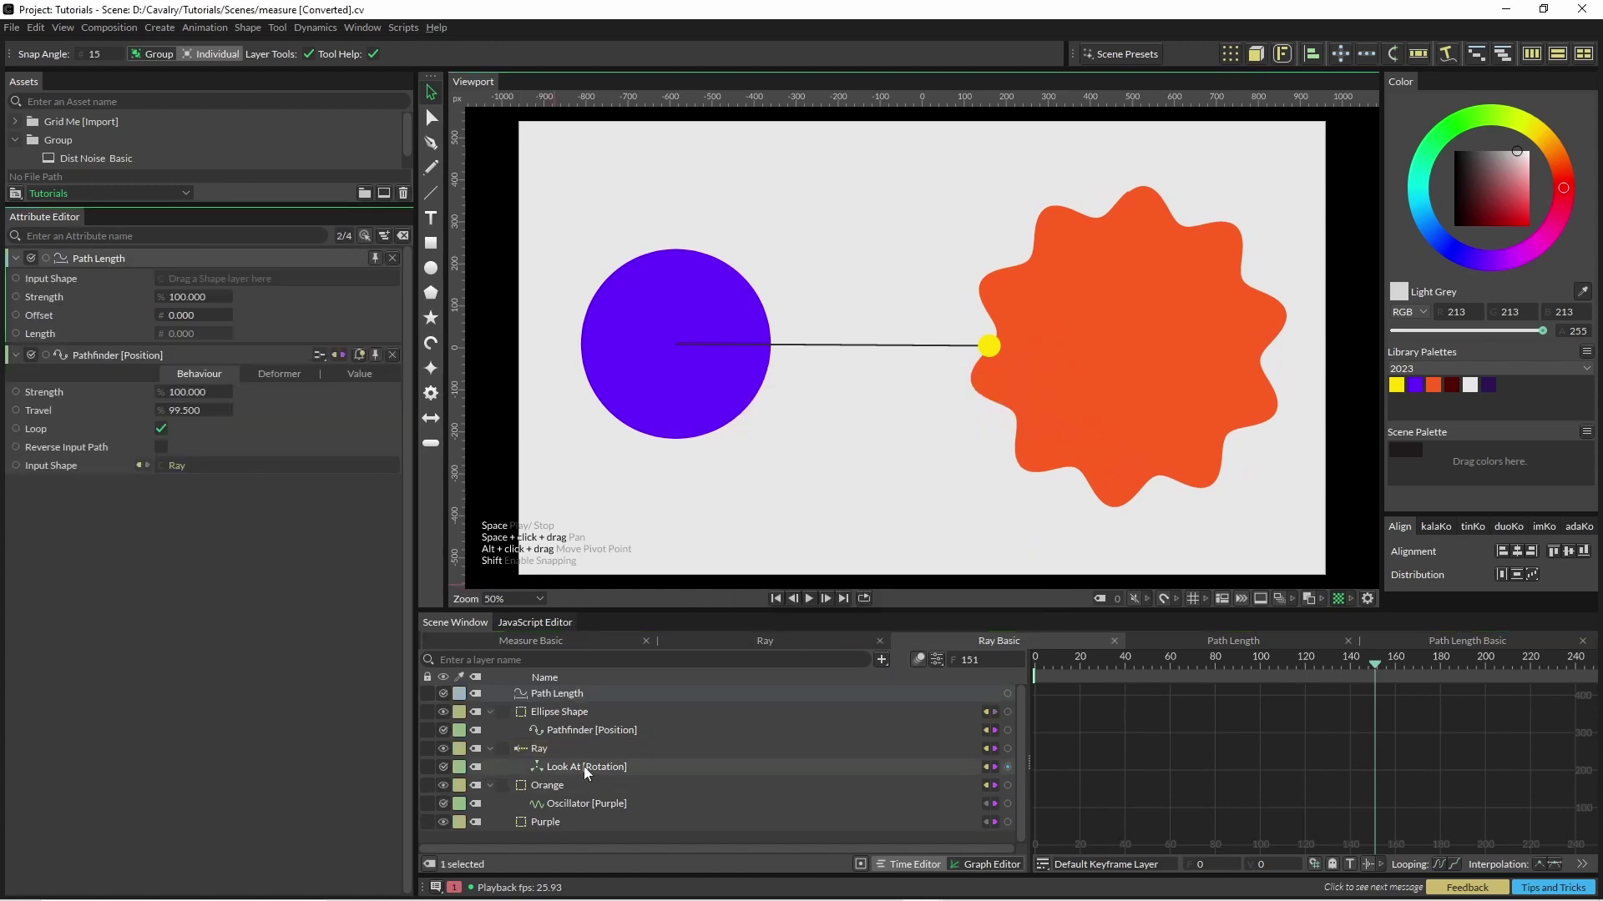
pyautogui.moveTo(539, 749); pyautogui.dragTo(202, 280)
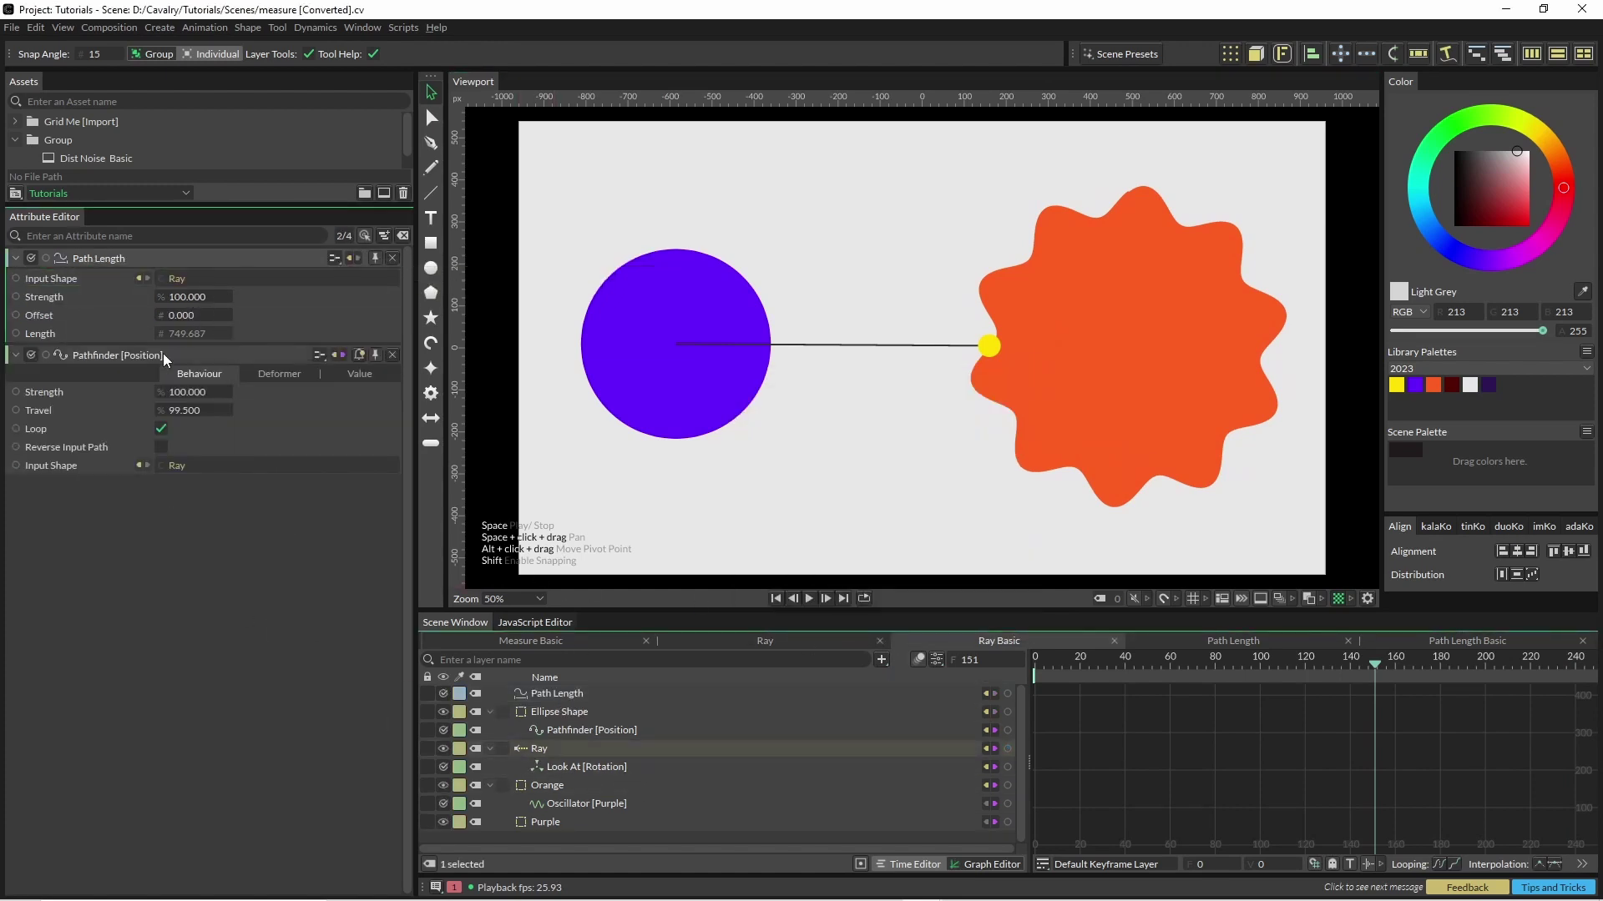
pyautogui.press('space')
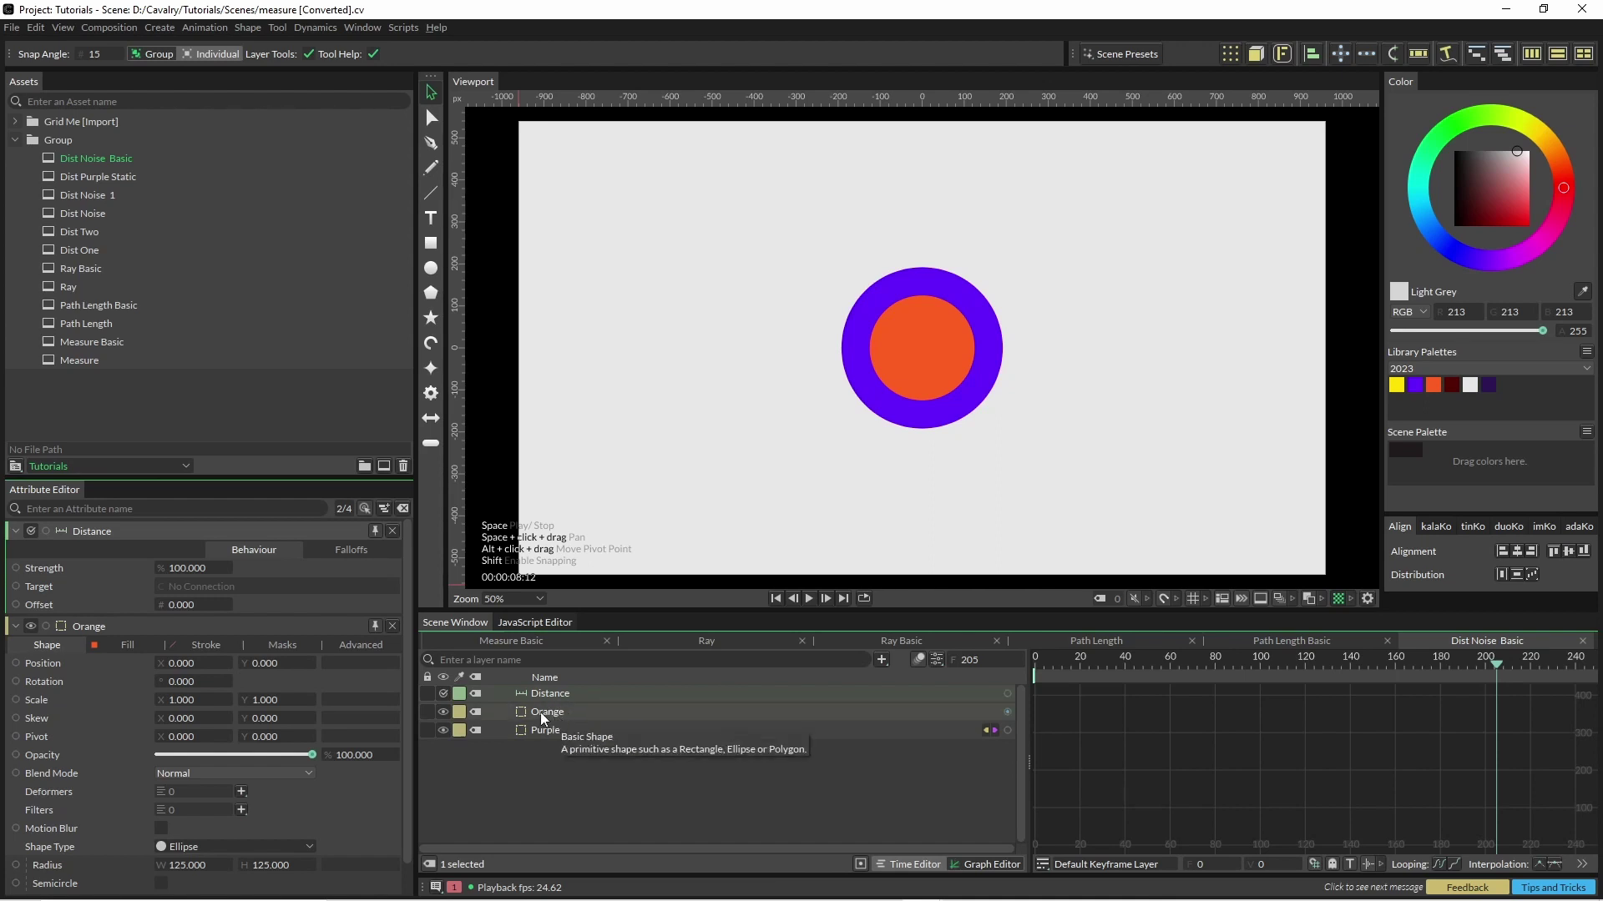
# - Add a Noise behaviour to the Orange circle's Position with Minimum -500 and Maximum 500
pyautogui.click(544, 714)
pyautogui.rightClick(115, 564)
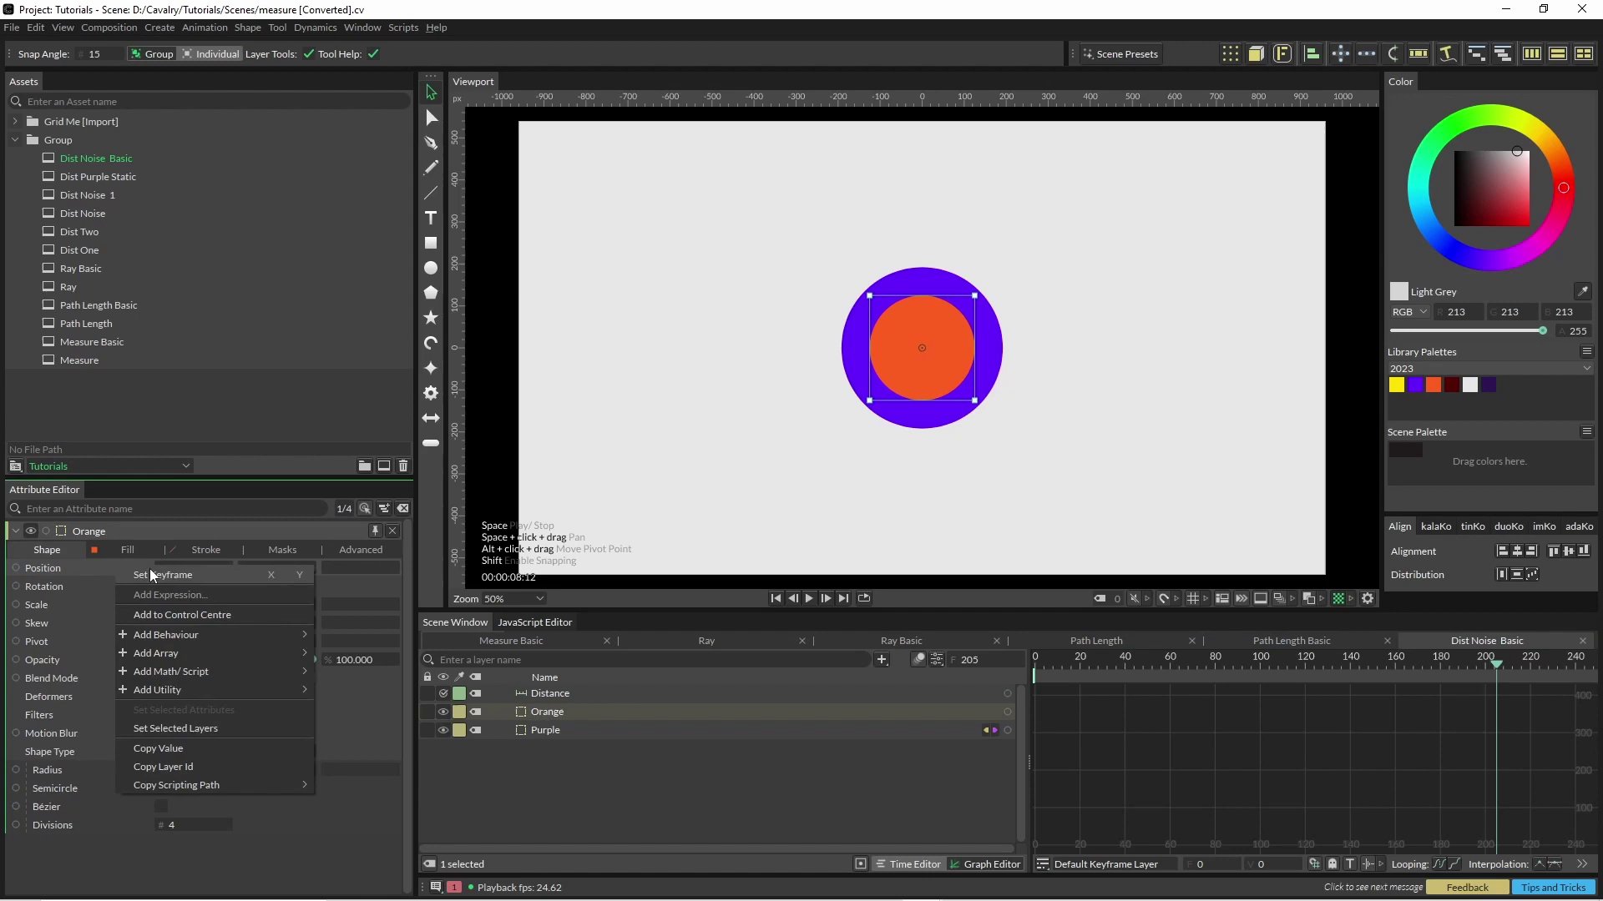
pyautogui.moveTo(178, 636)
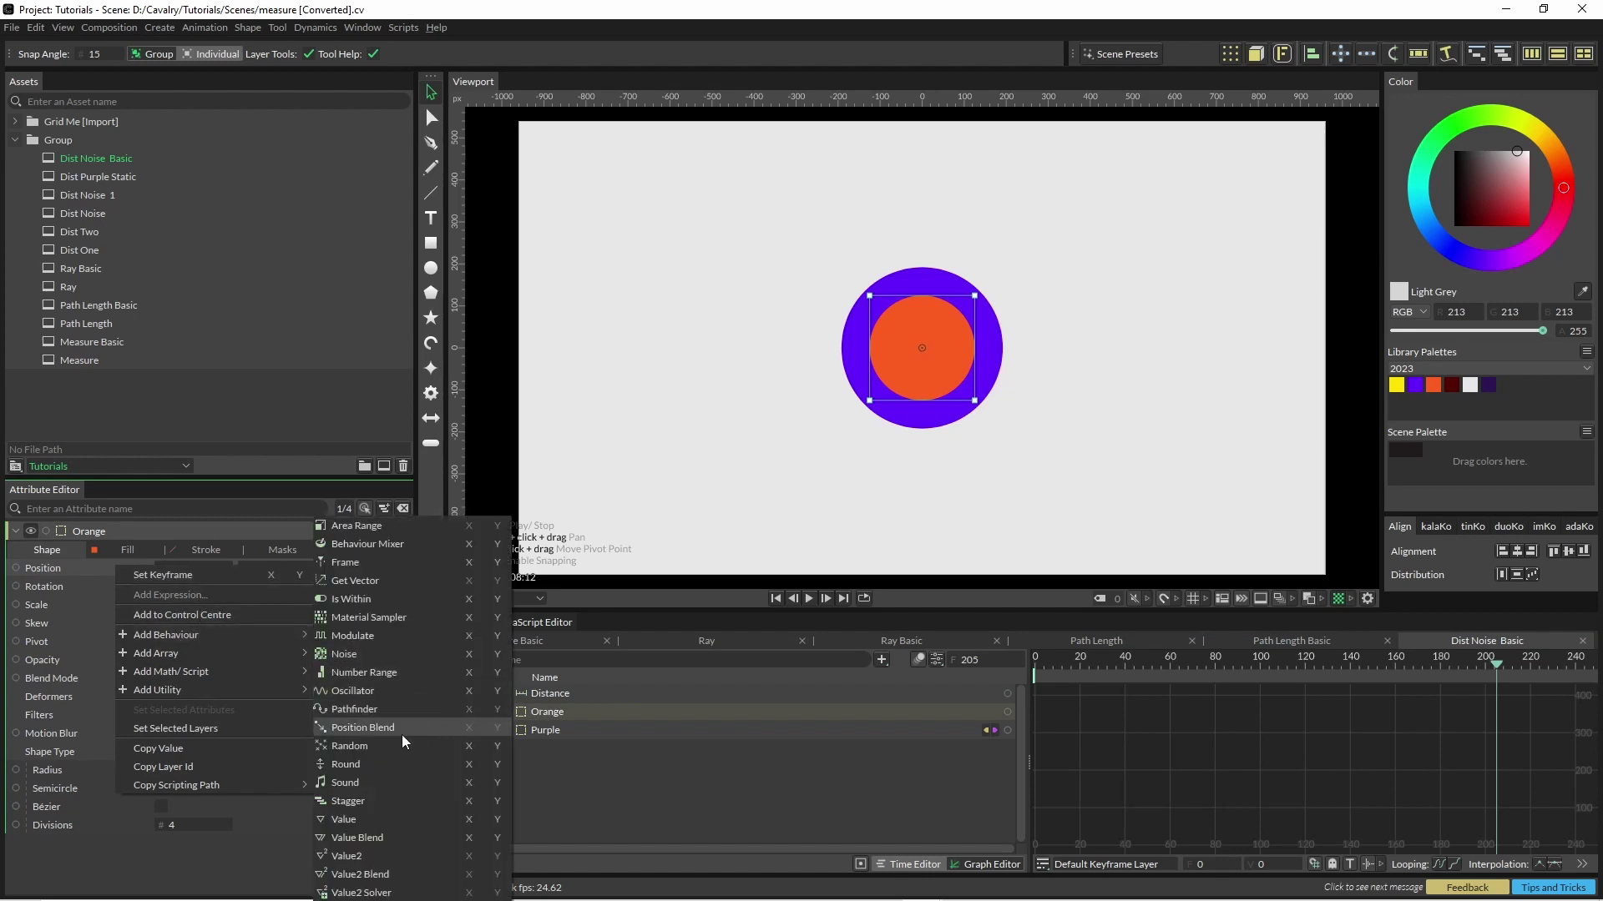
pyautogui.click(394, 652)
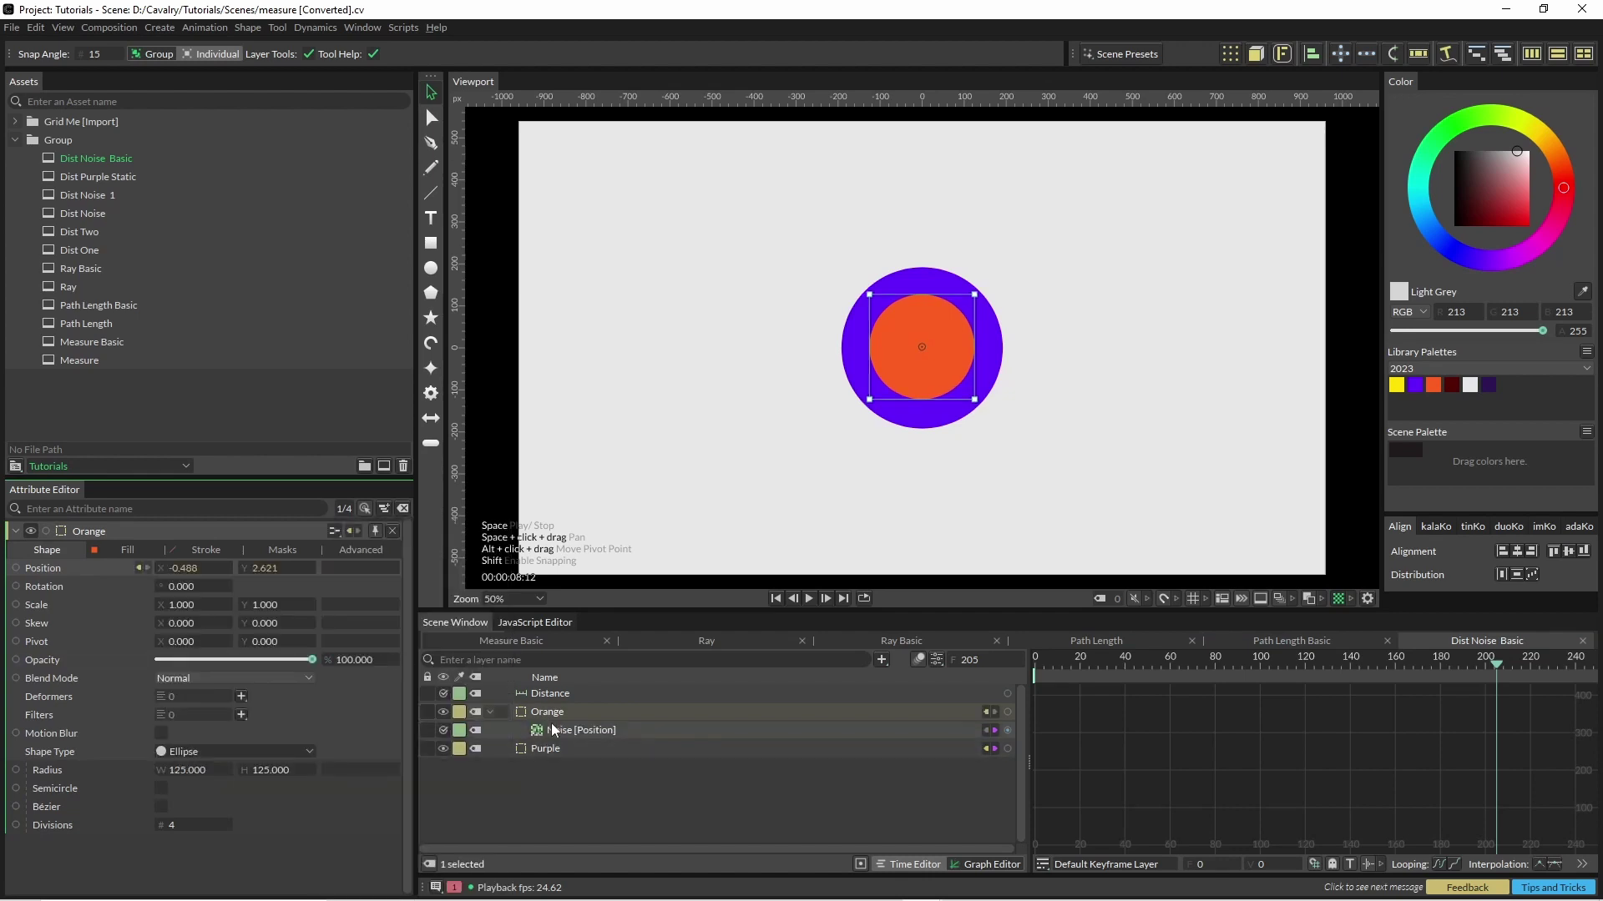
pyautogui.click(584, 730)
pyautogui.moveTo(187, 641); pyautogui.dragTo(83, 641)
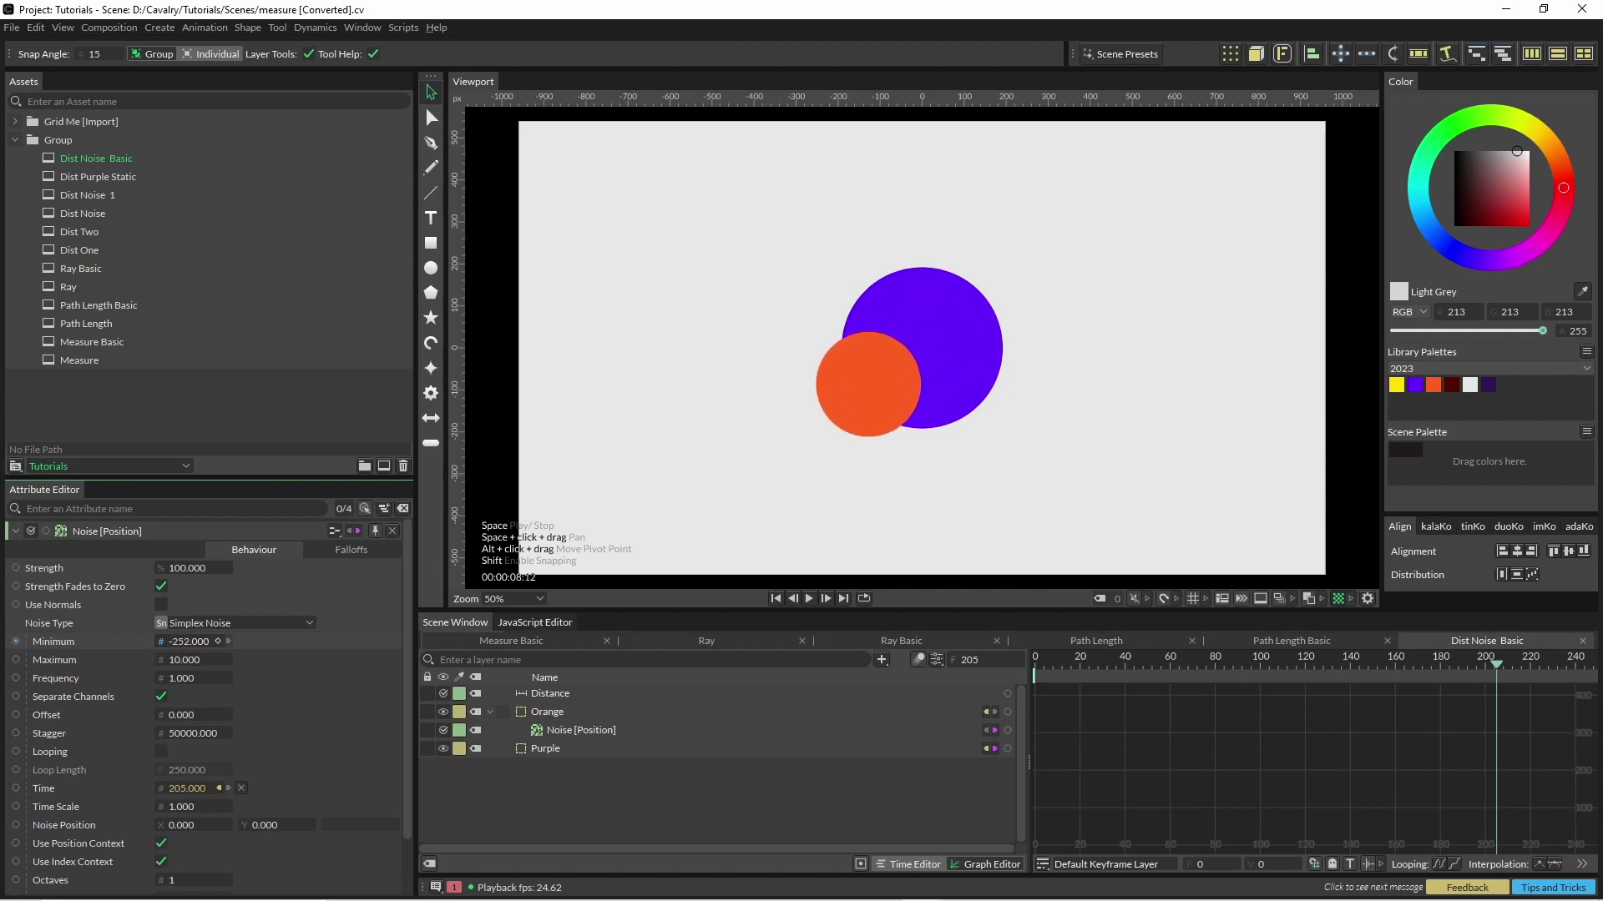
pyautogui.write('-500')
pyautogui.press('Tab')
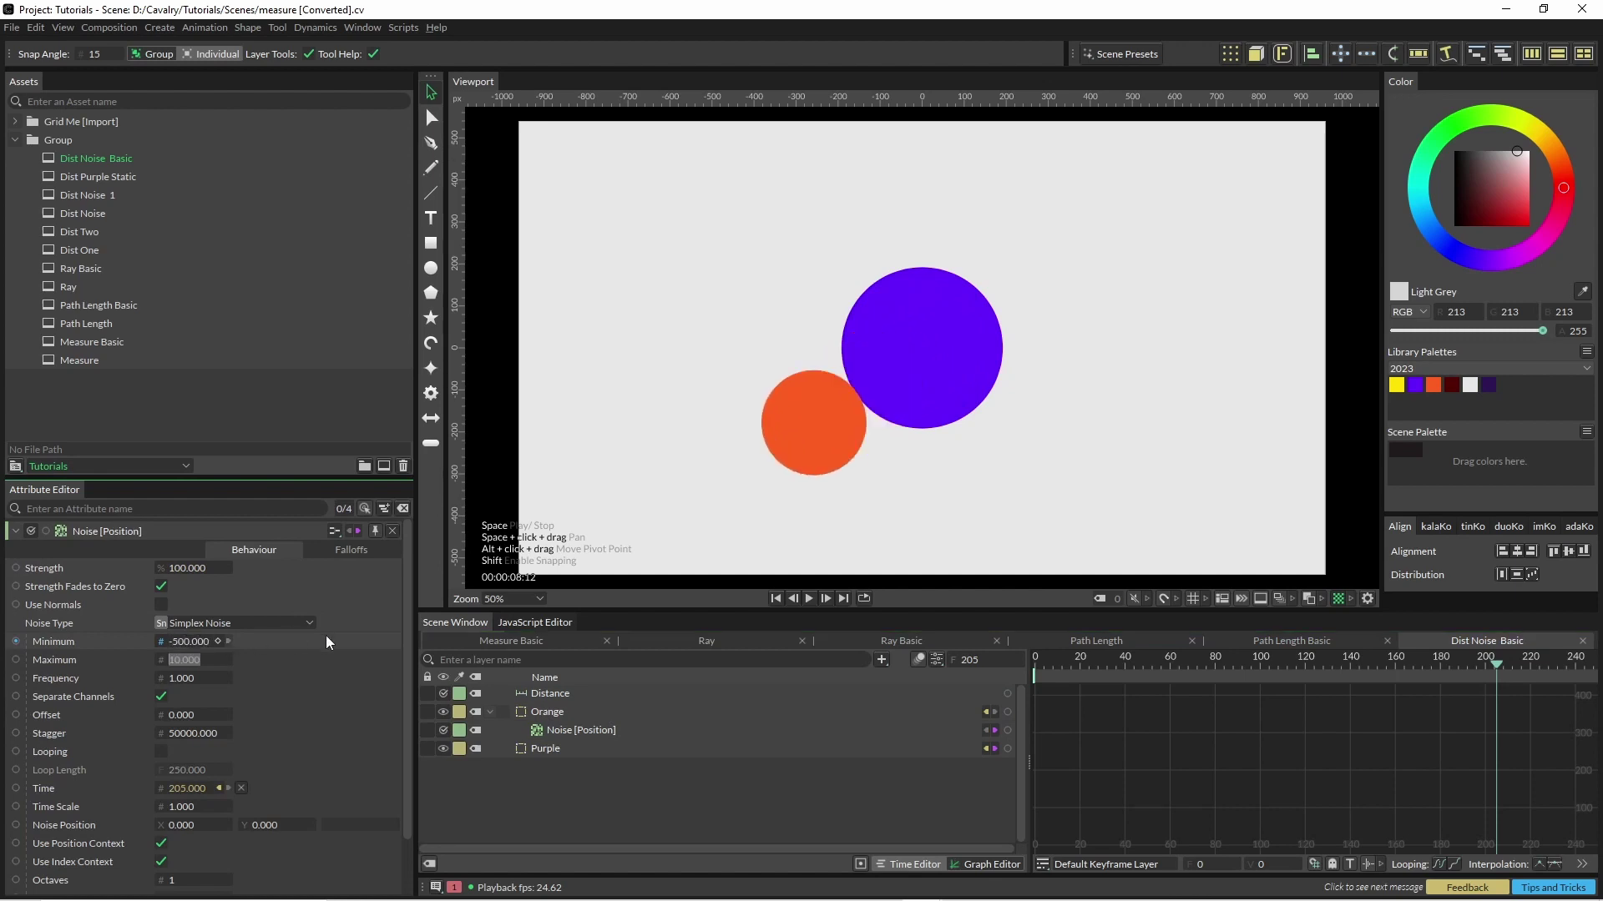
pyautogui.write('500')
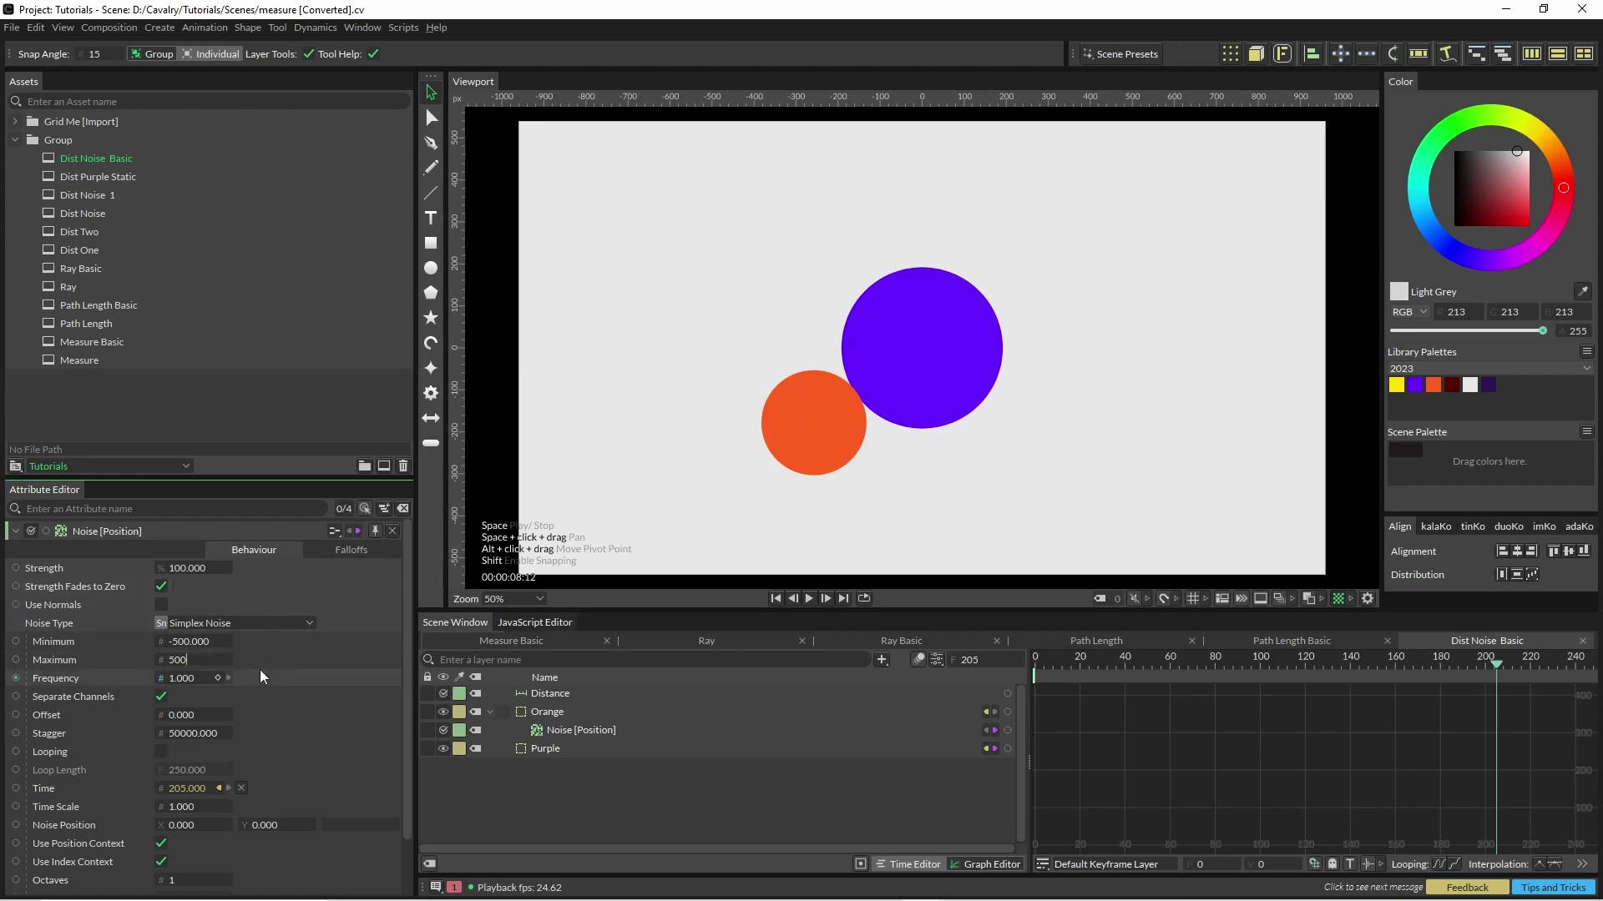
# - Confirm the Noise Maximum of 500 and preview the Orange circle's noise motion
pyautogui.click(678, 507)
pyautogui.press('space')
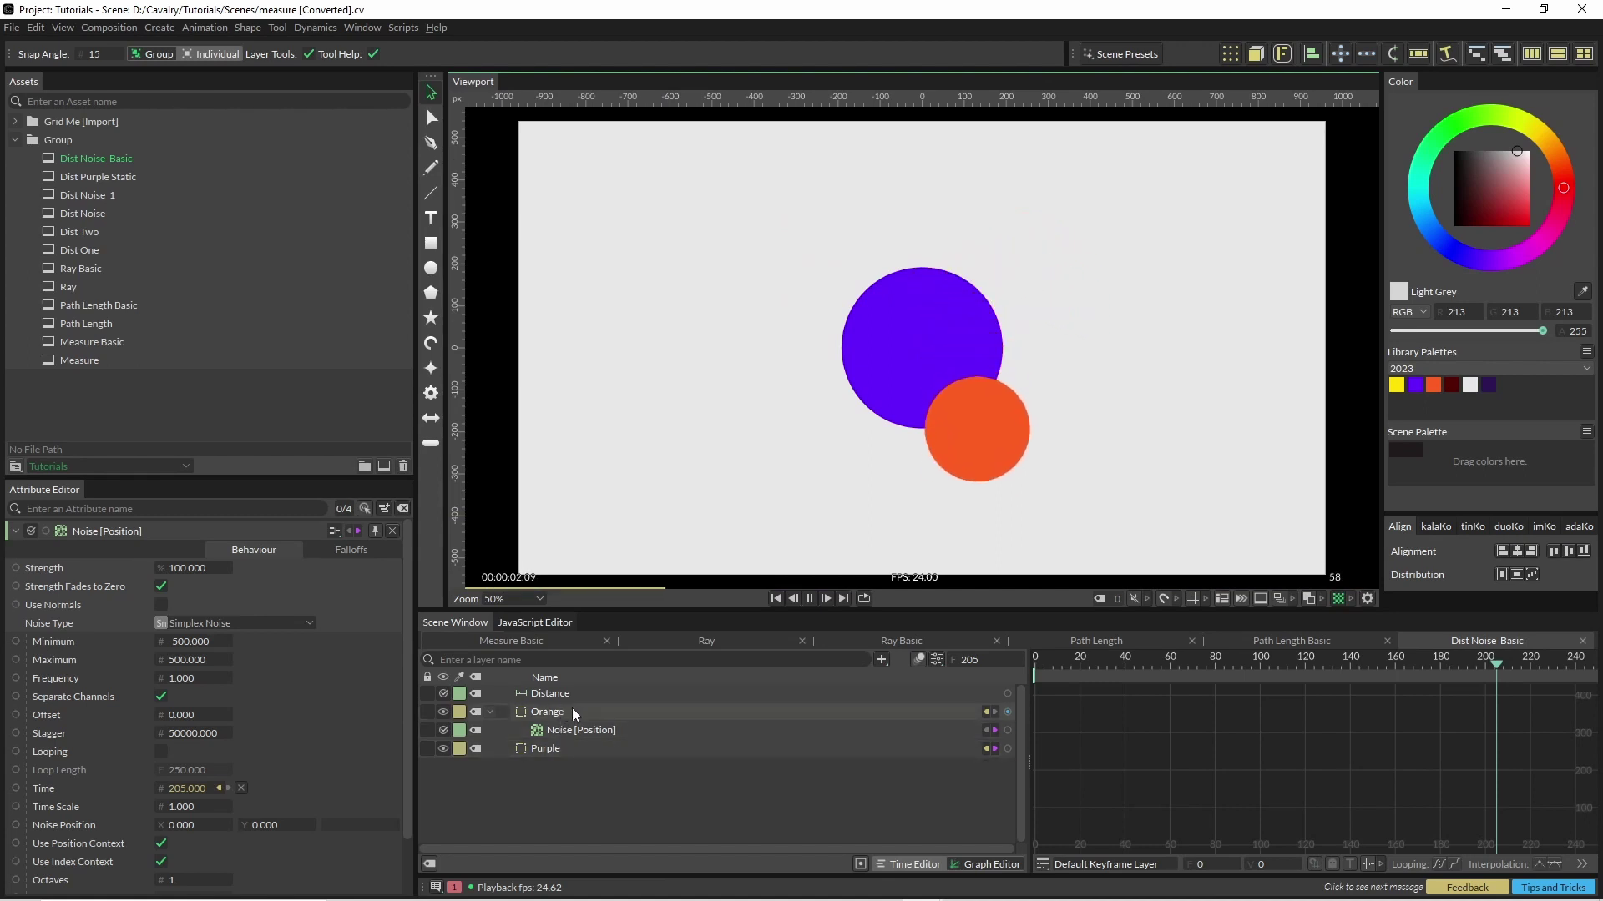
pyautogui.press('space')
# - Make Distance measure to Orange, wire it to Purple's Radius W, and play
pyautogui.click(548, 694)
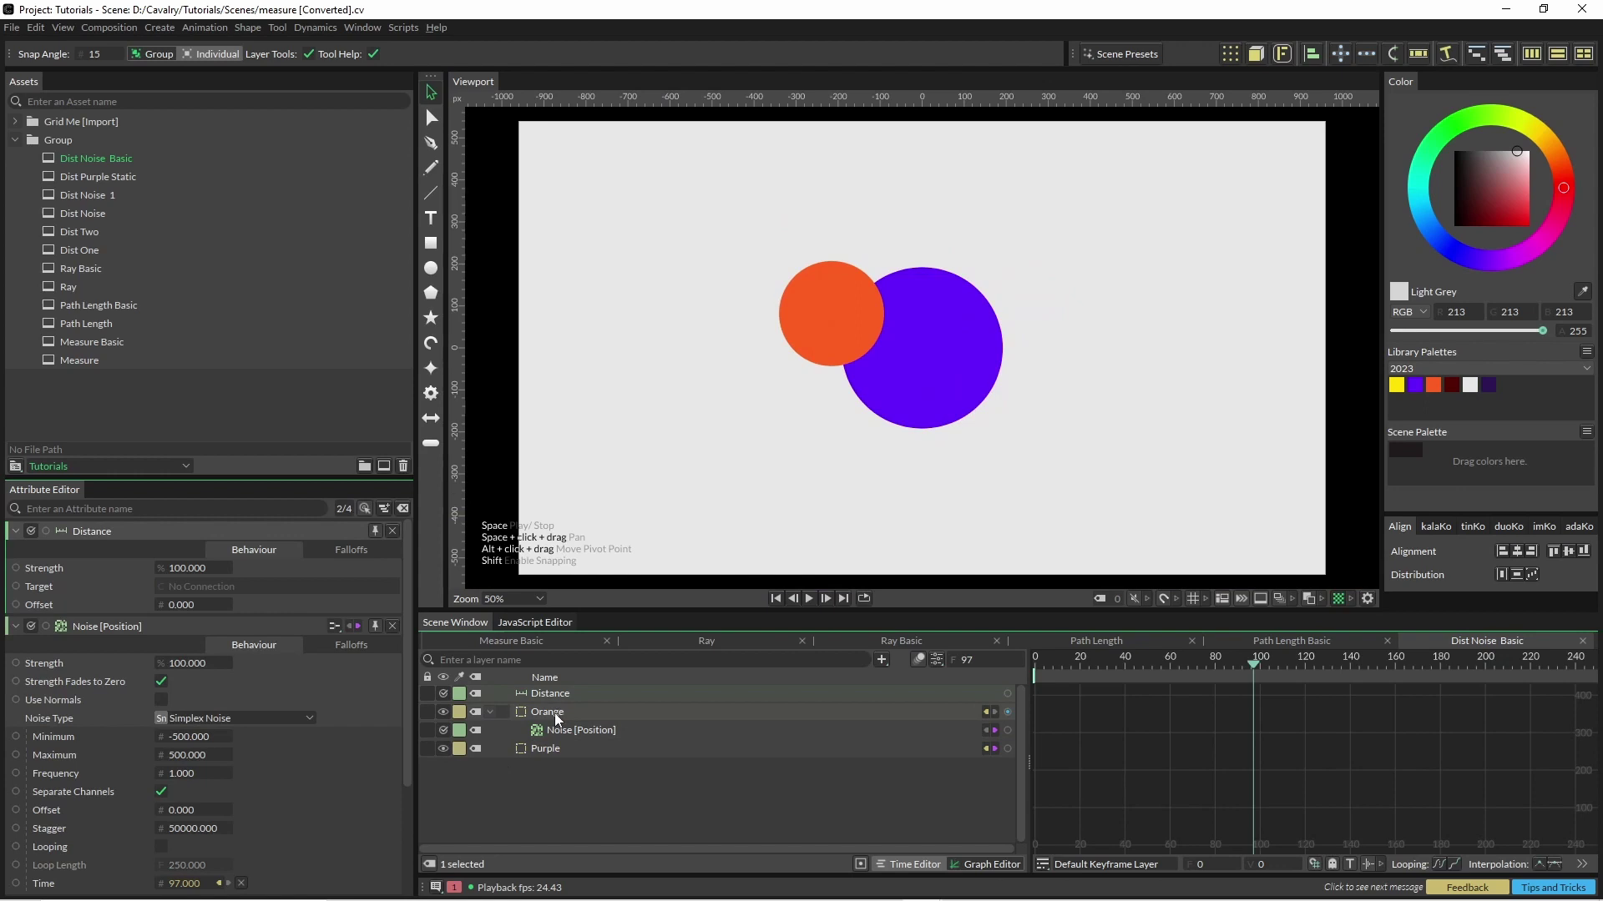
pyautogui.moveTo(554, 713); pyautogui.dragTo(247, 586)
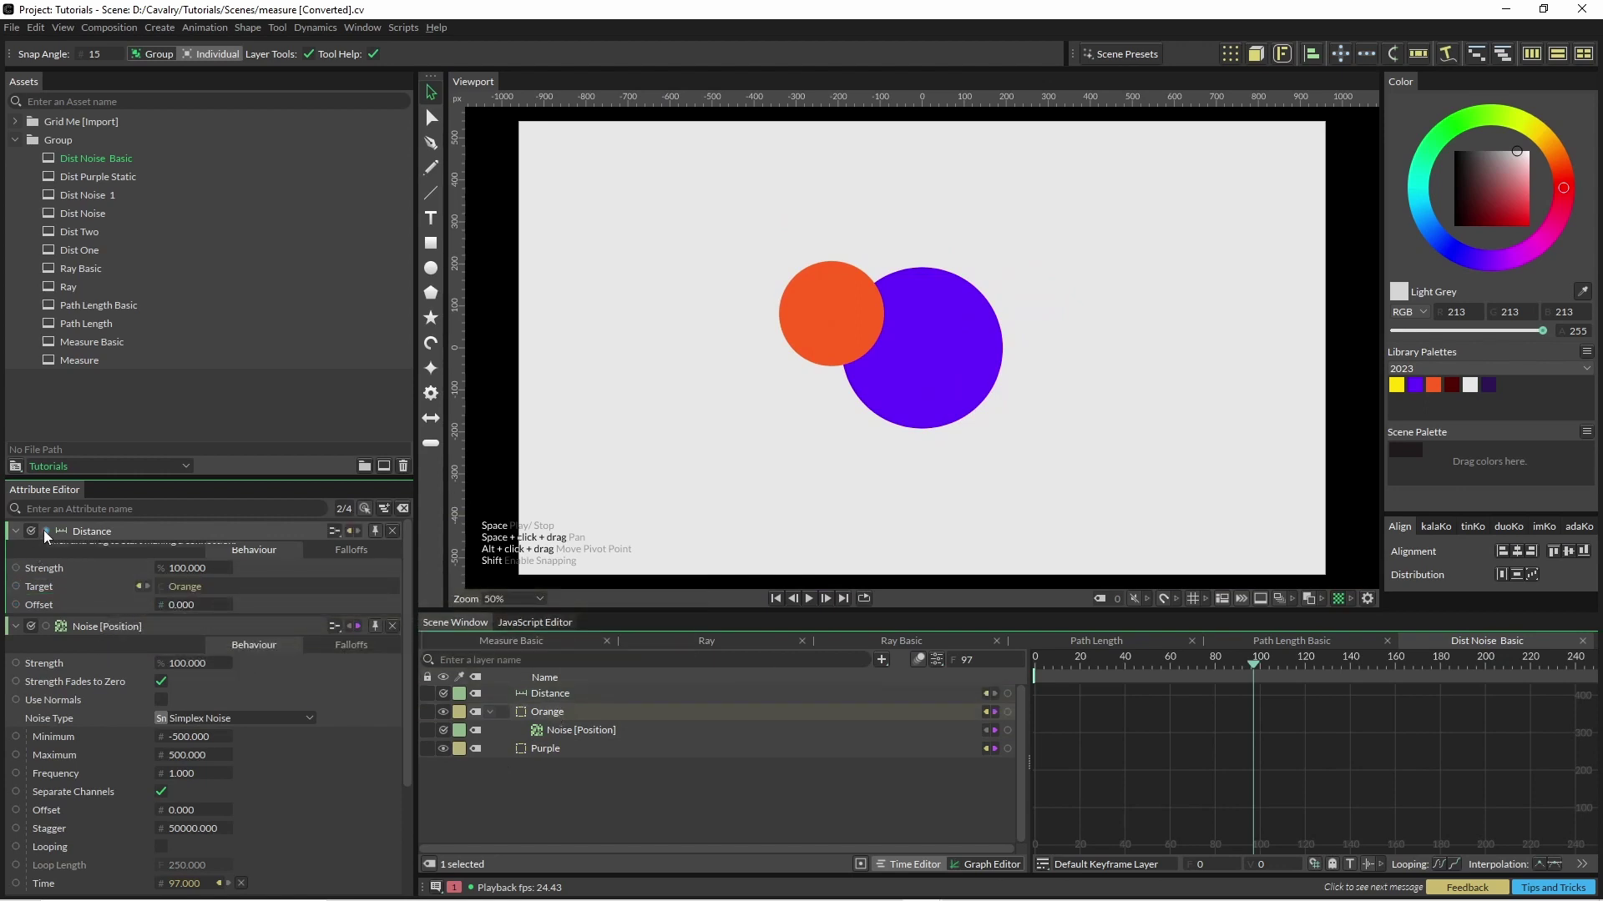
pyautogui.moveTo(44, 530); pyautogui.dragTo(531, 751)
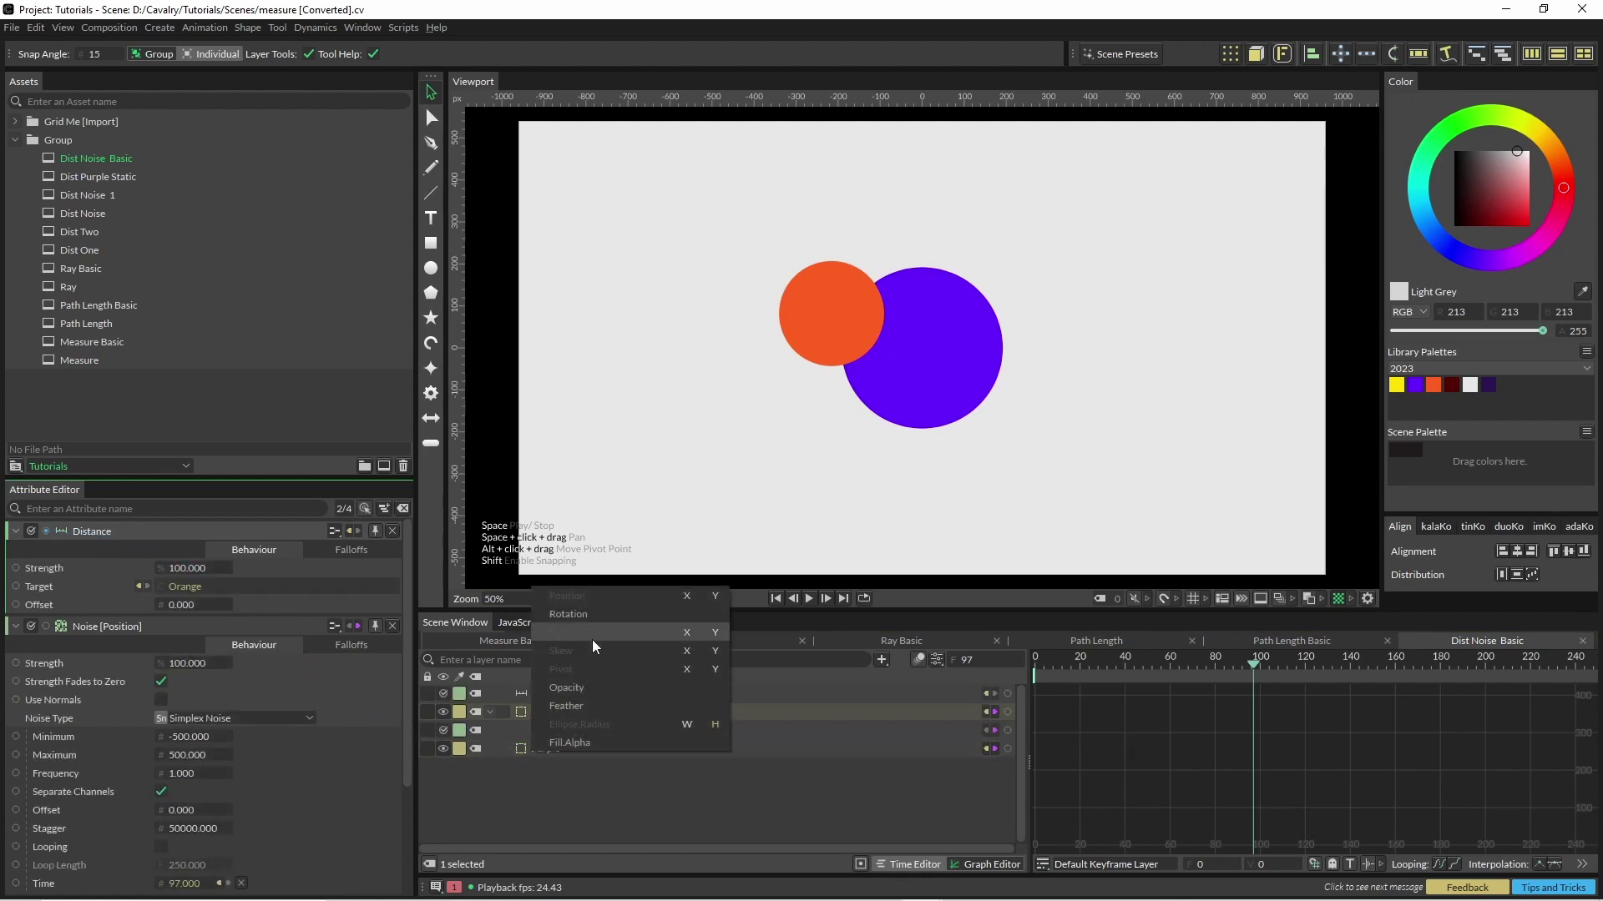
pyautogui.click(686, 724)
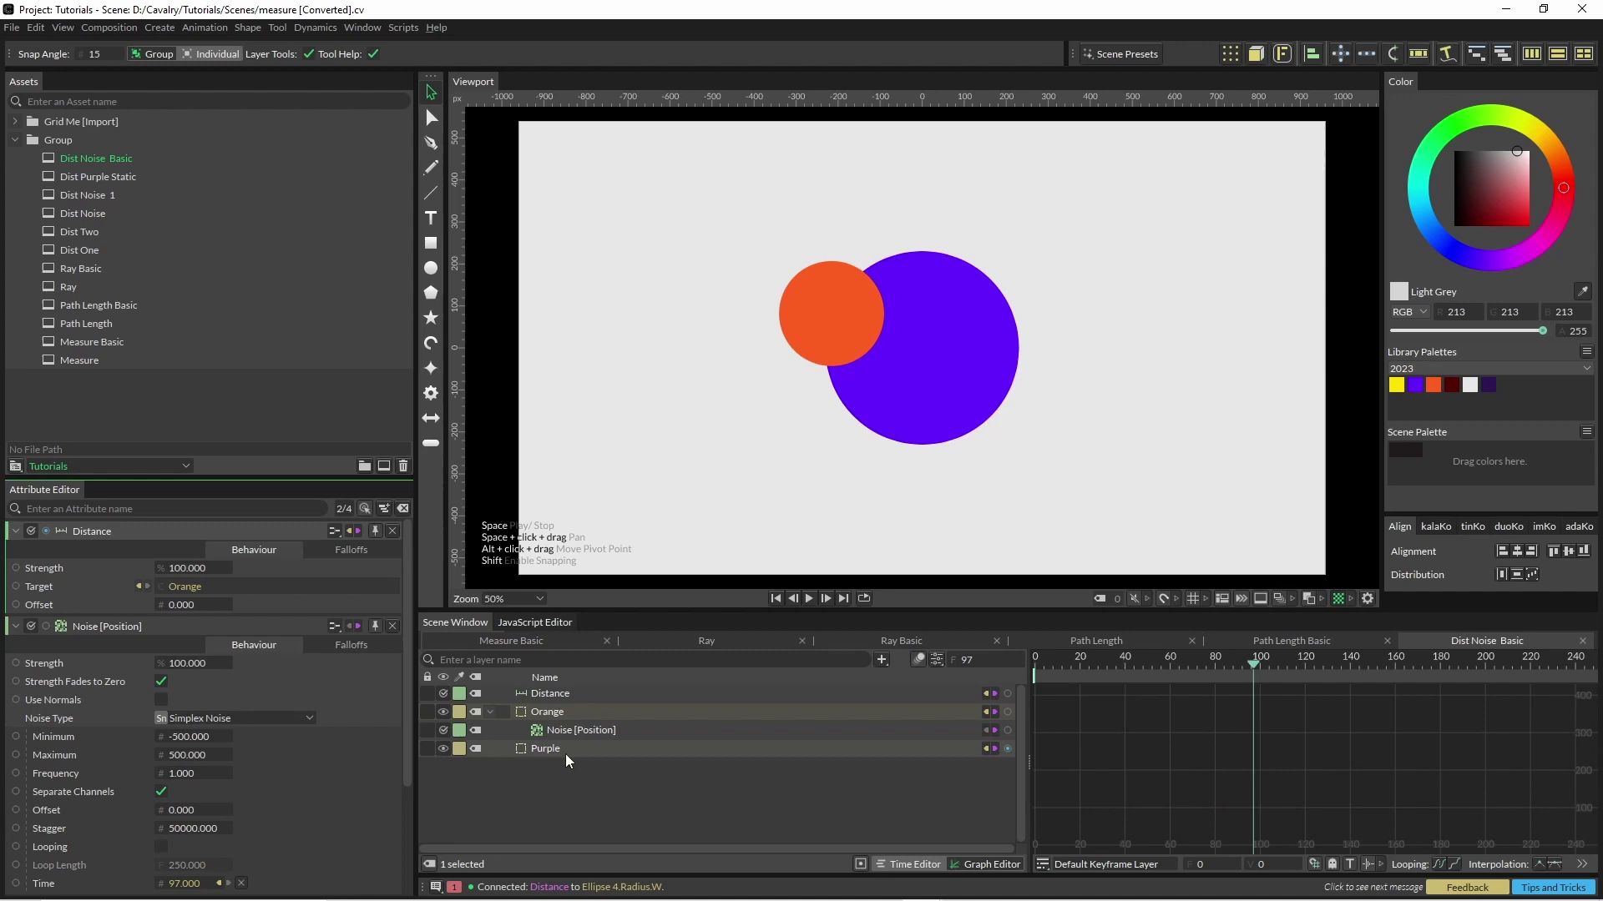
pyautogui.click(560, 748)
pyautogui.press('space')
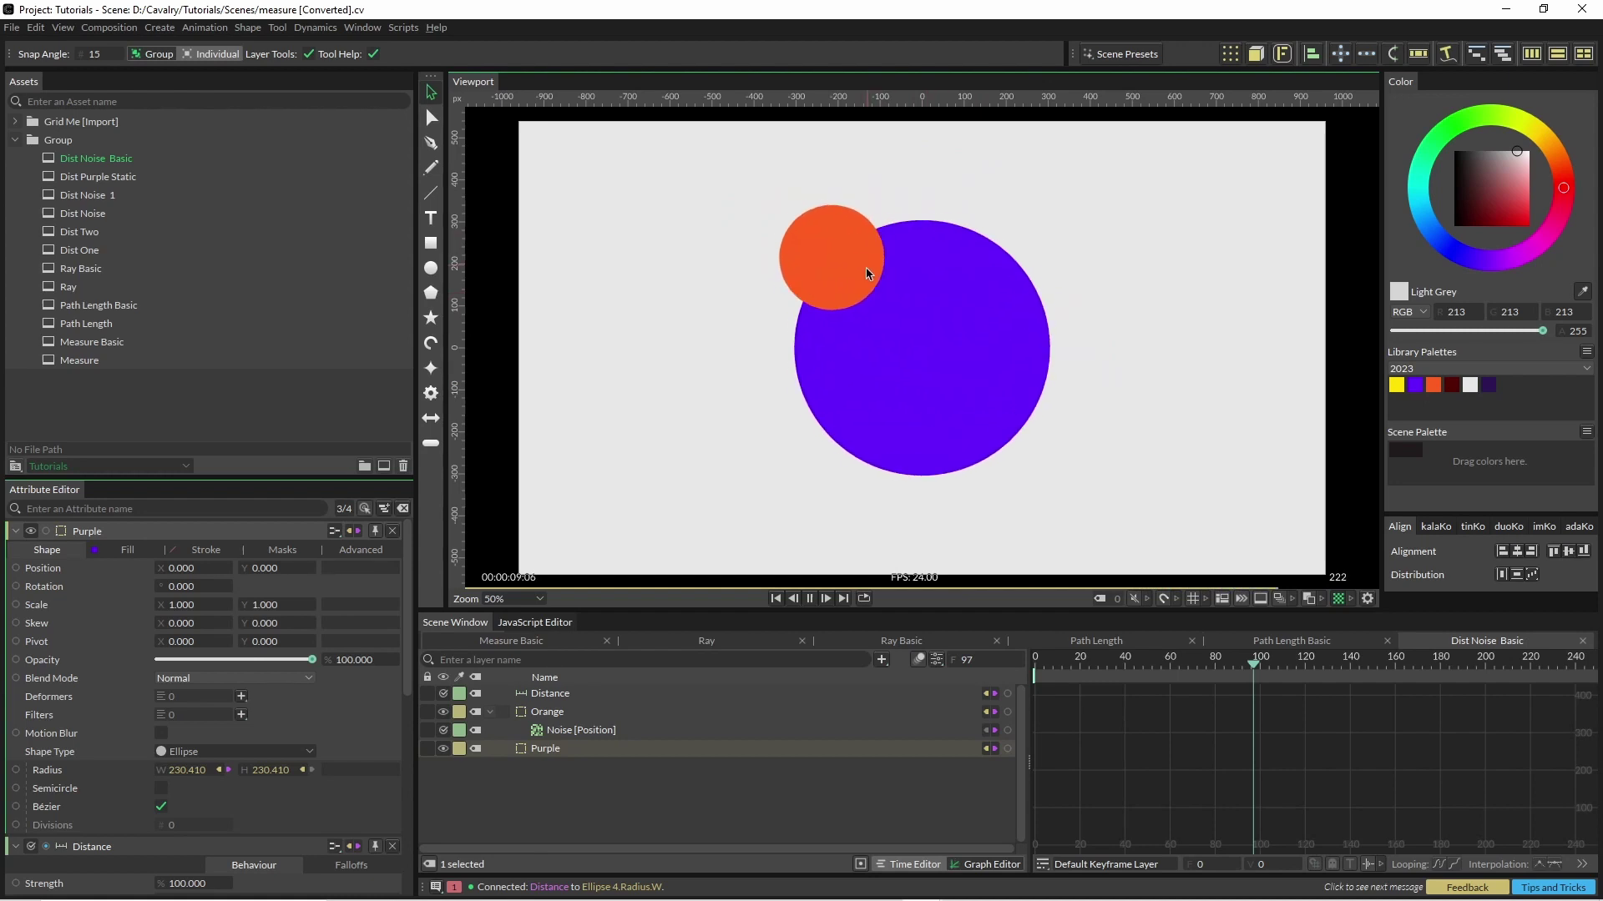
# - Add a Math layer and link Distance to its First input
pyautogui.click(882, 659)
pyautogui.write('math')
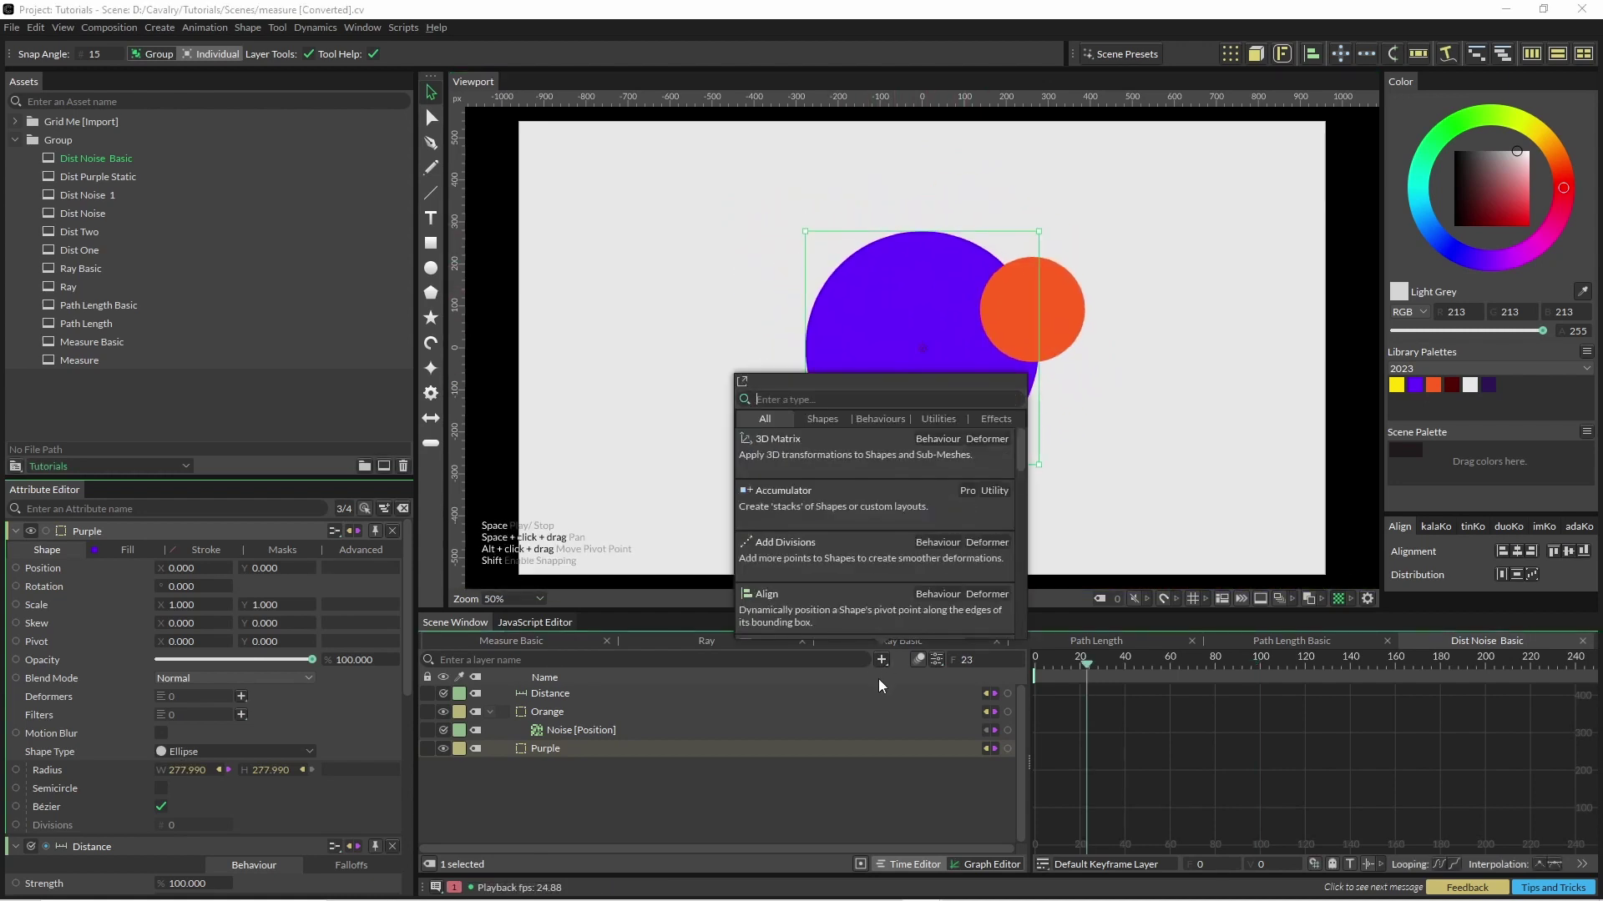
pyautogui.press('Return')
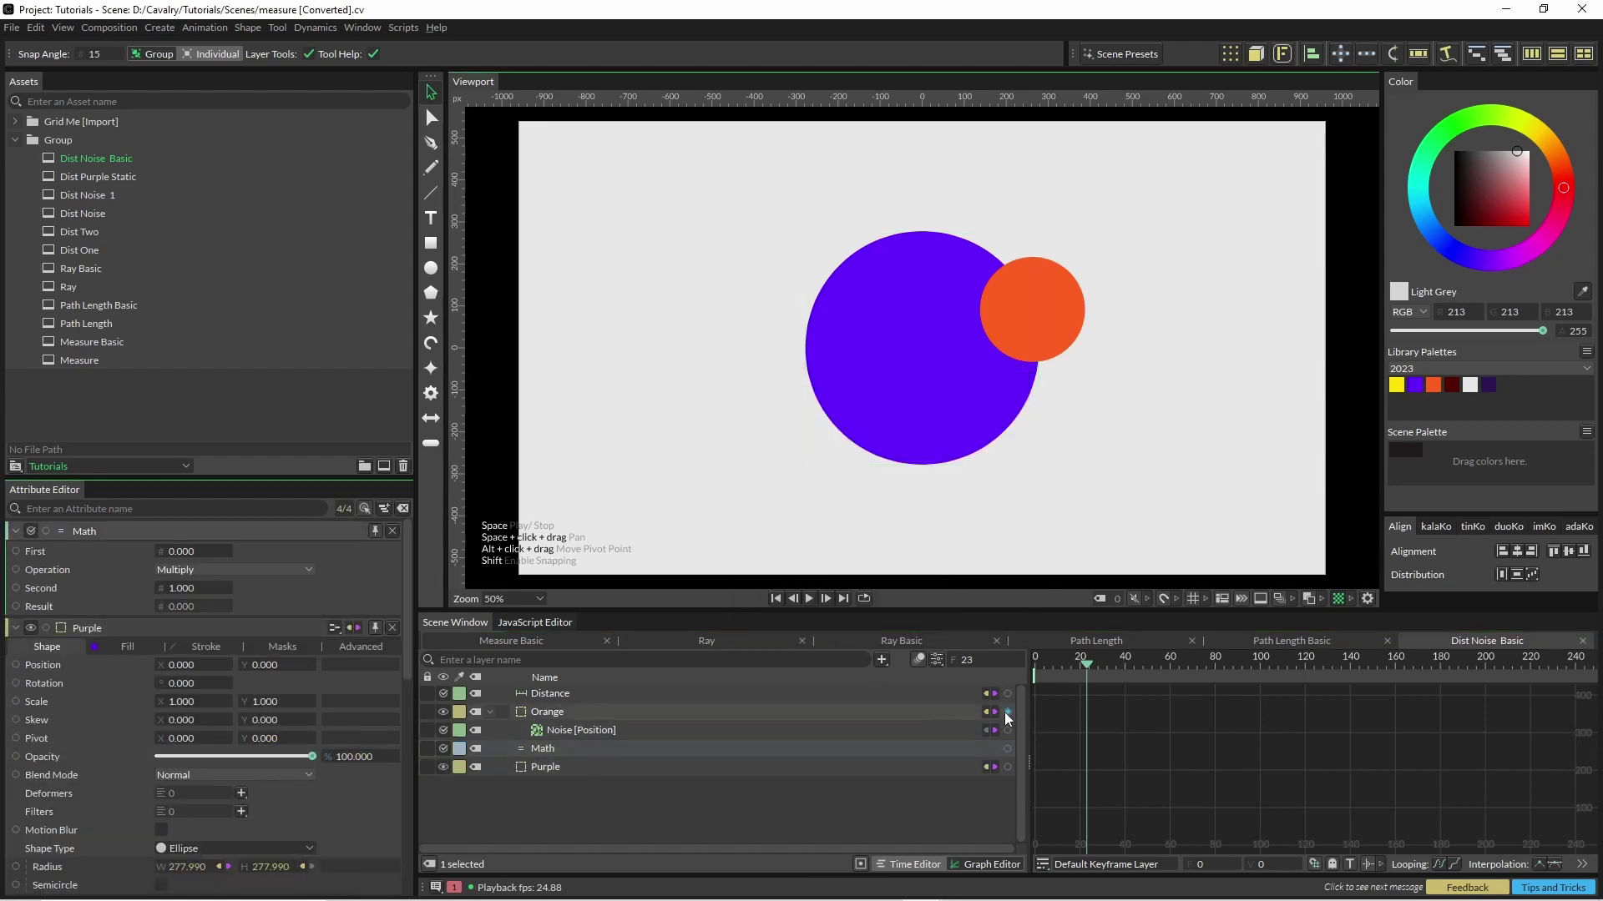
pyautogui.moveTo(1006, 693); pyautogui.dragTo(179, 553)
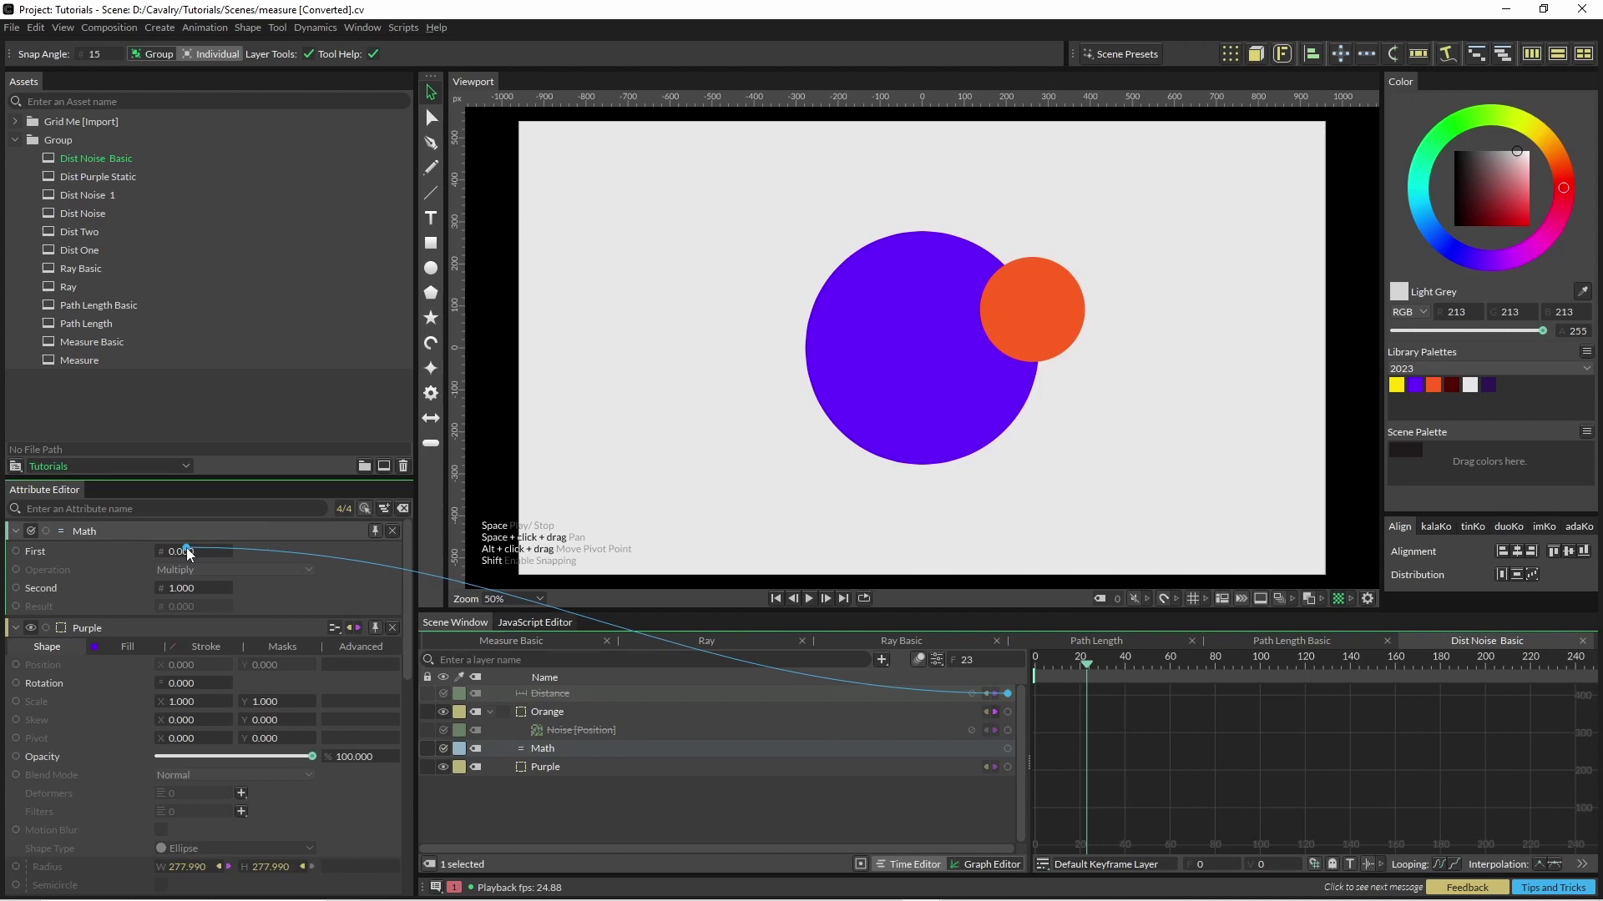
pyautogui.moveTo(188, 552); pyautogui.dragTo(185, 551)
# - Set Math to Subtract, using the Orange circle's 125 radius as the Second value
pyautogui.click(193, 570)
pyautogui.click(194, 549)
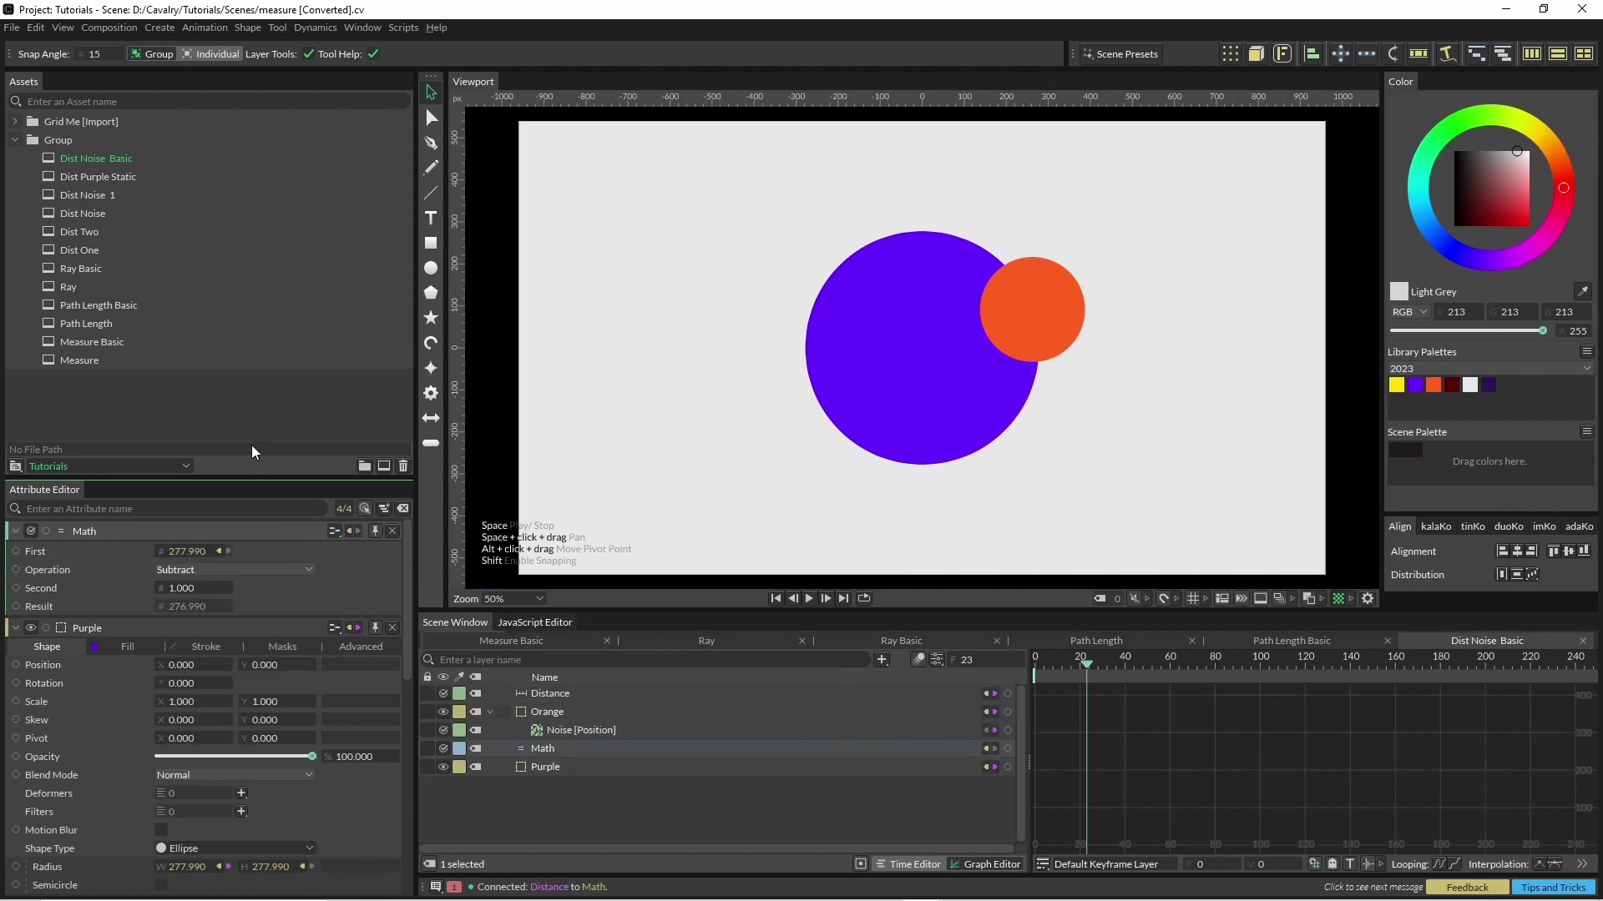
pyautogui.moveTo(286, 477); pyautogui.dragTo(286, 243)
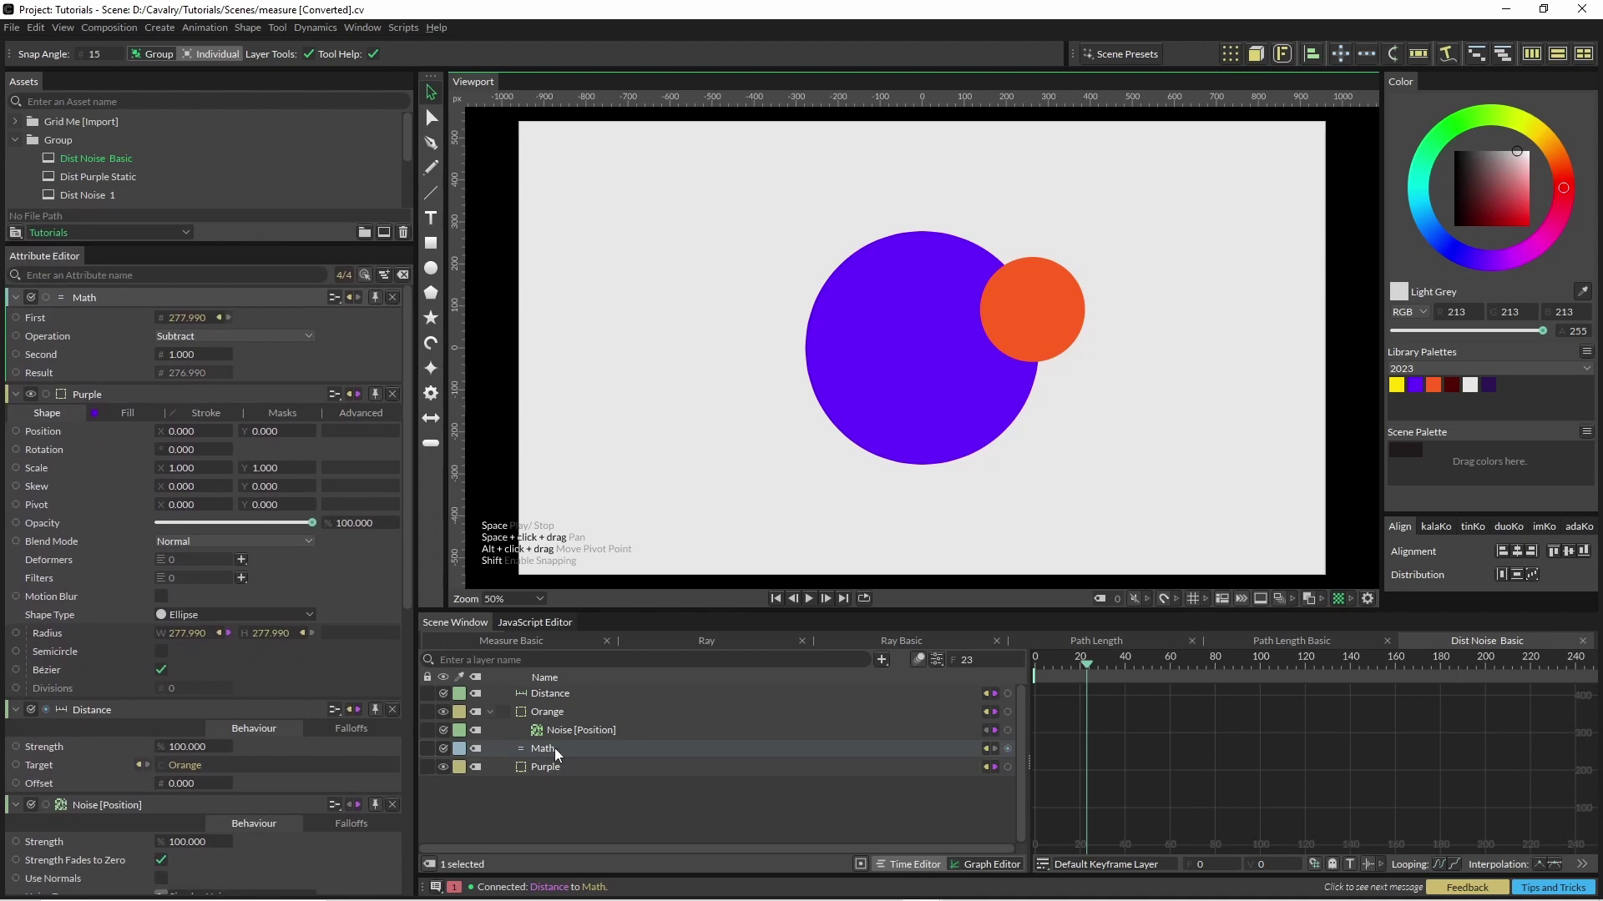
pyautogui.click(547, 712)
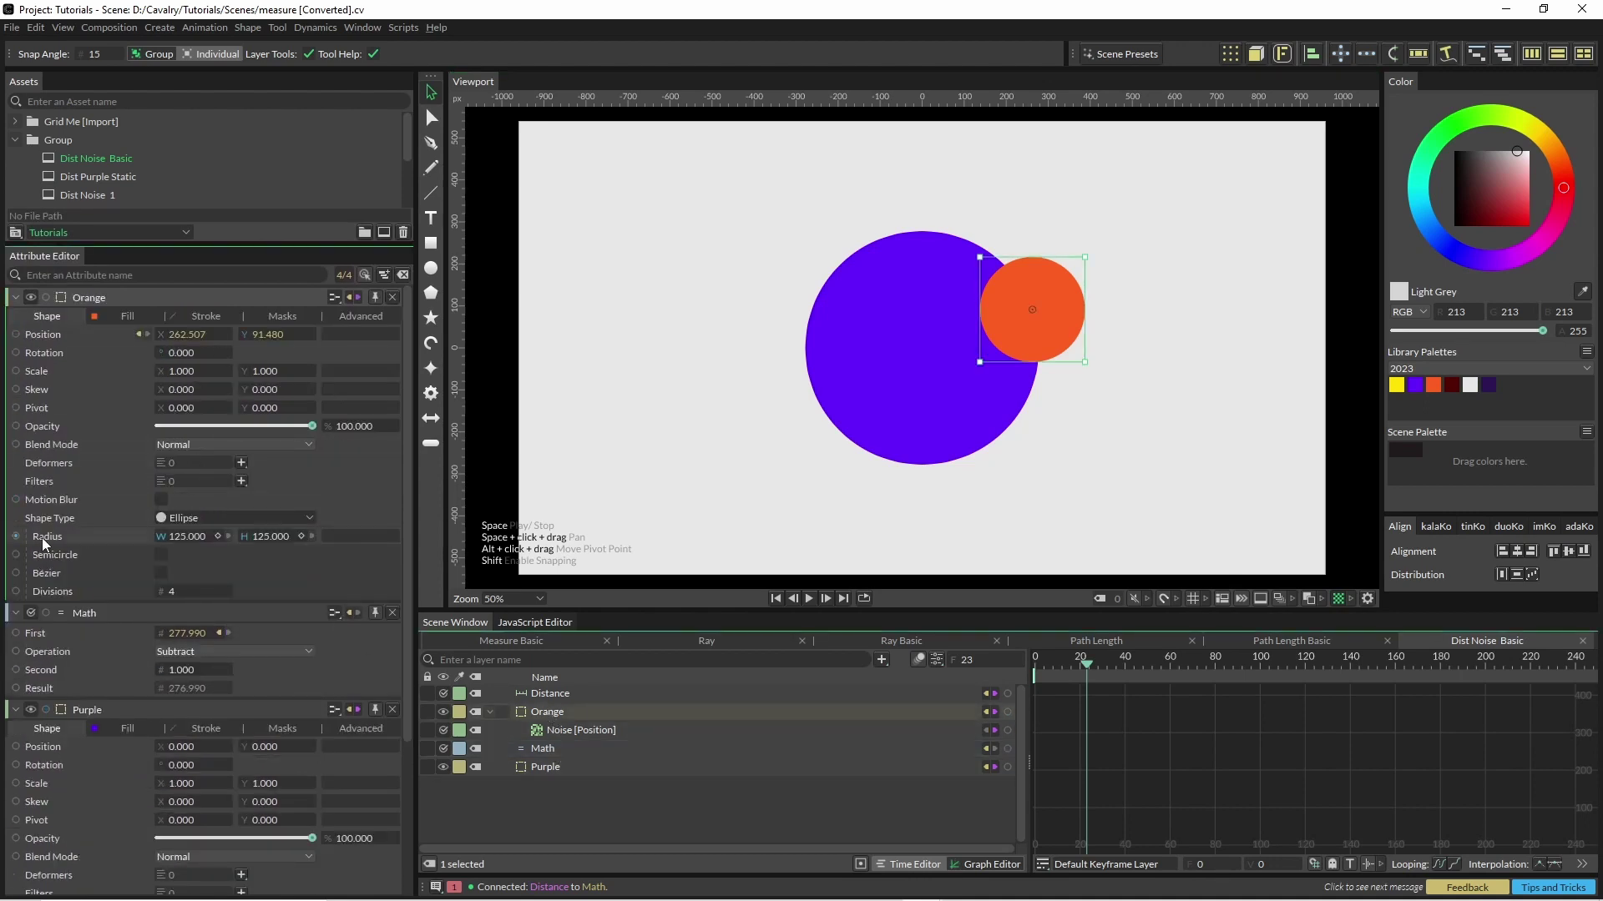
pyautogui.moveTo(58, 537); pyautogui.dragTo(192, 670)
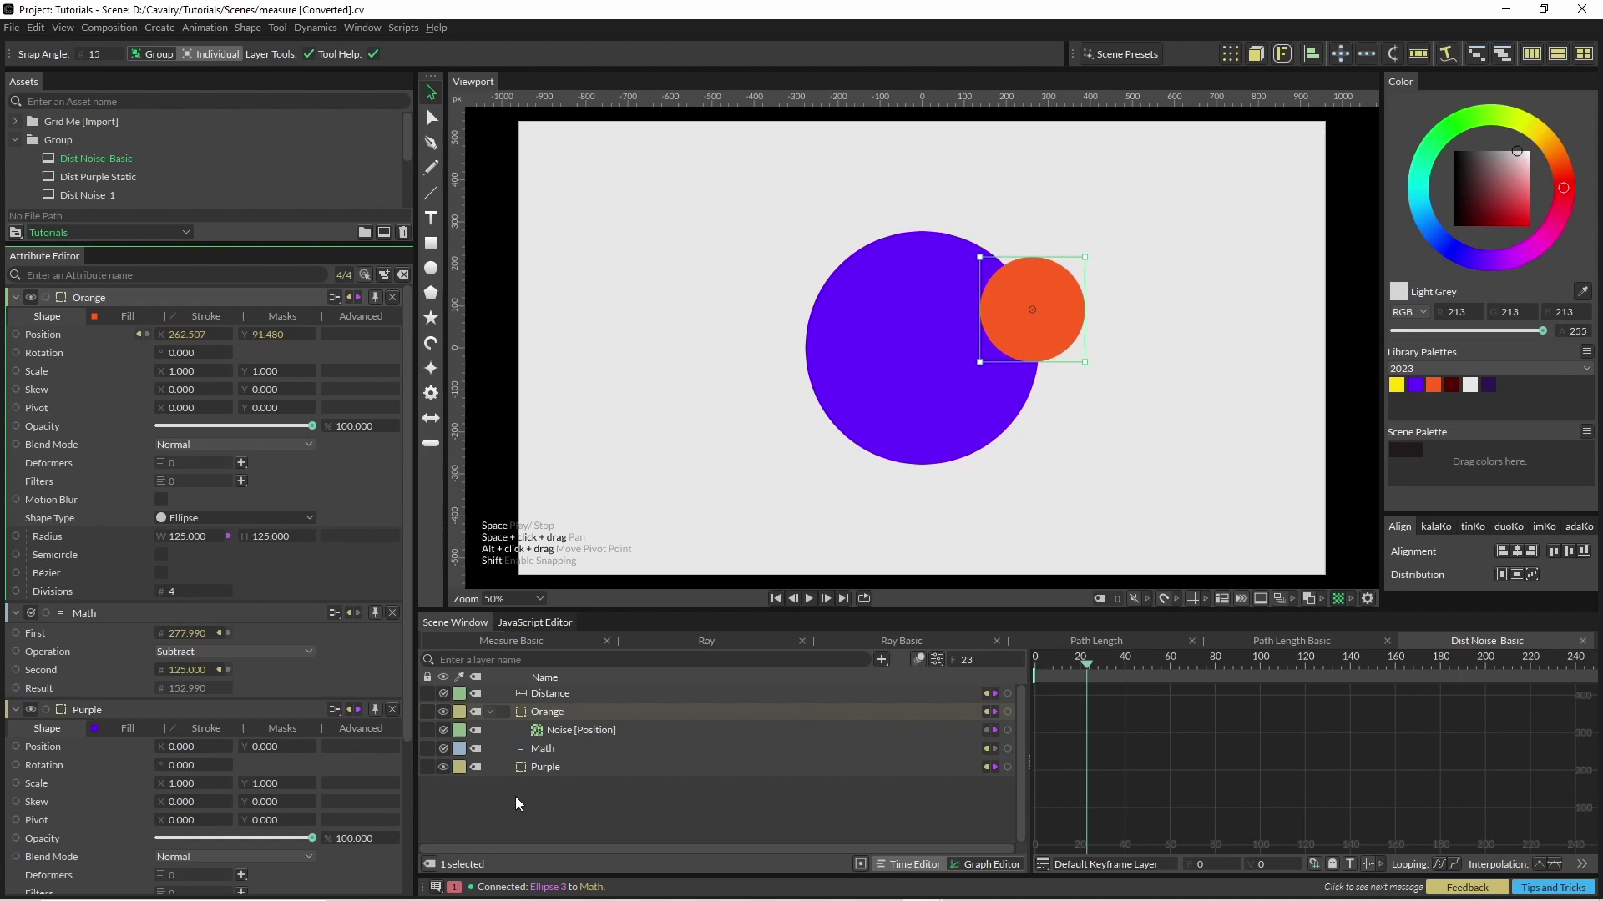
# - Replace the Distance link on Purple's Radius with the Math result, then play
pyautogui.click(553, 768)
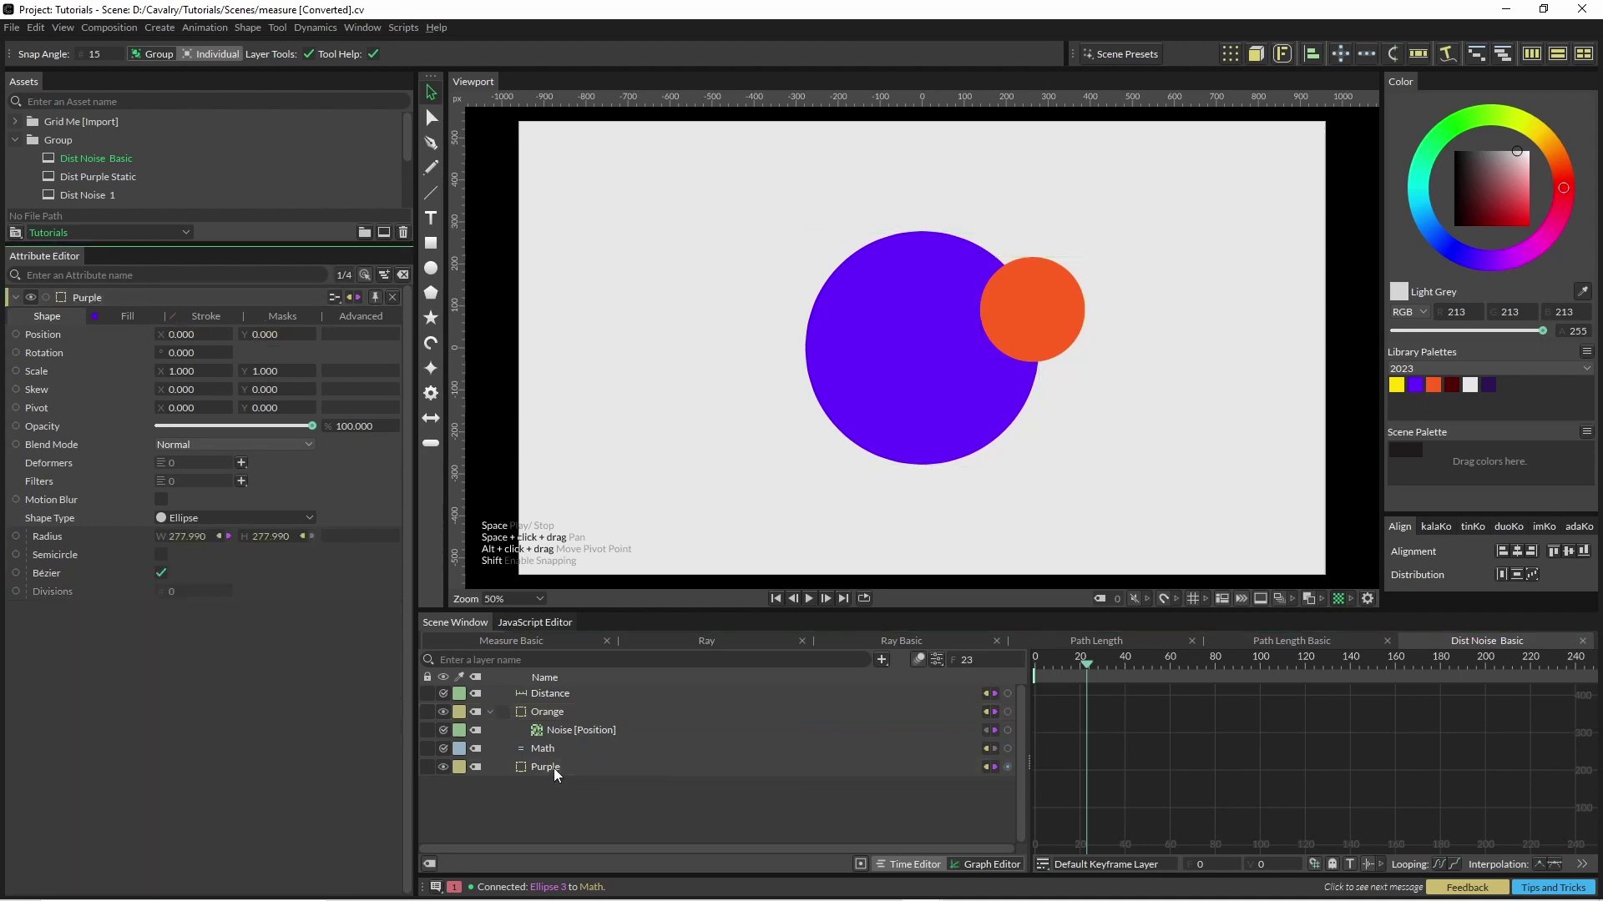
pyautogui.click(222, 538)
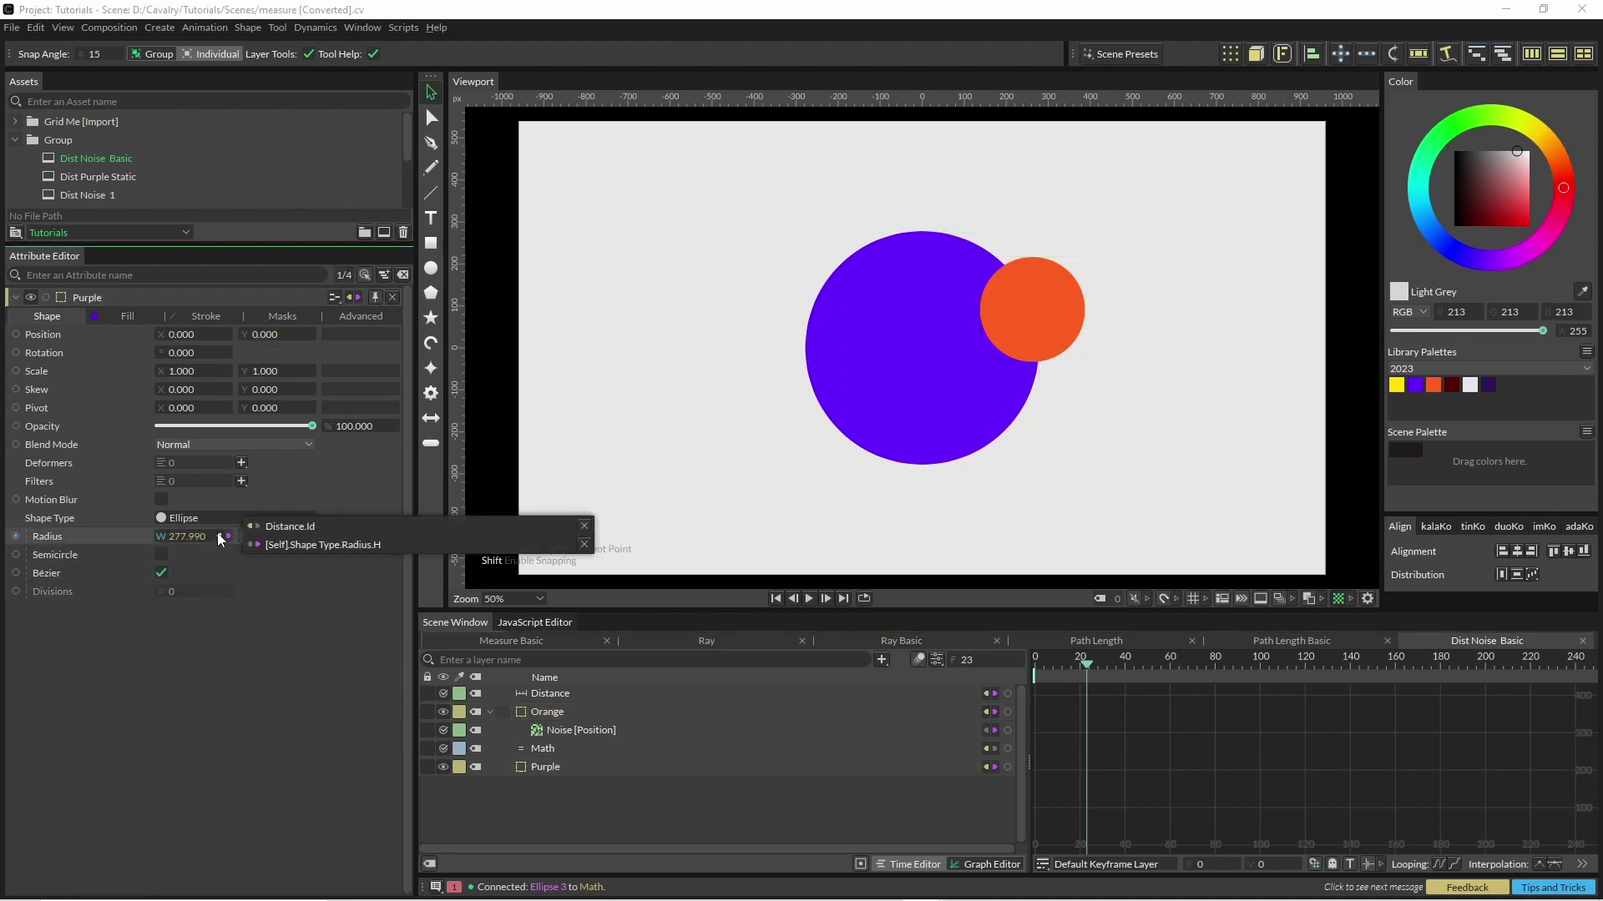
pyautogui.click(585, 527)
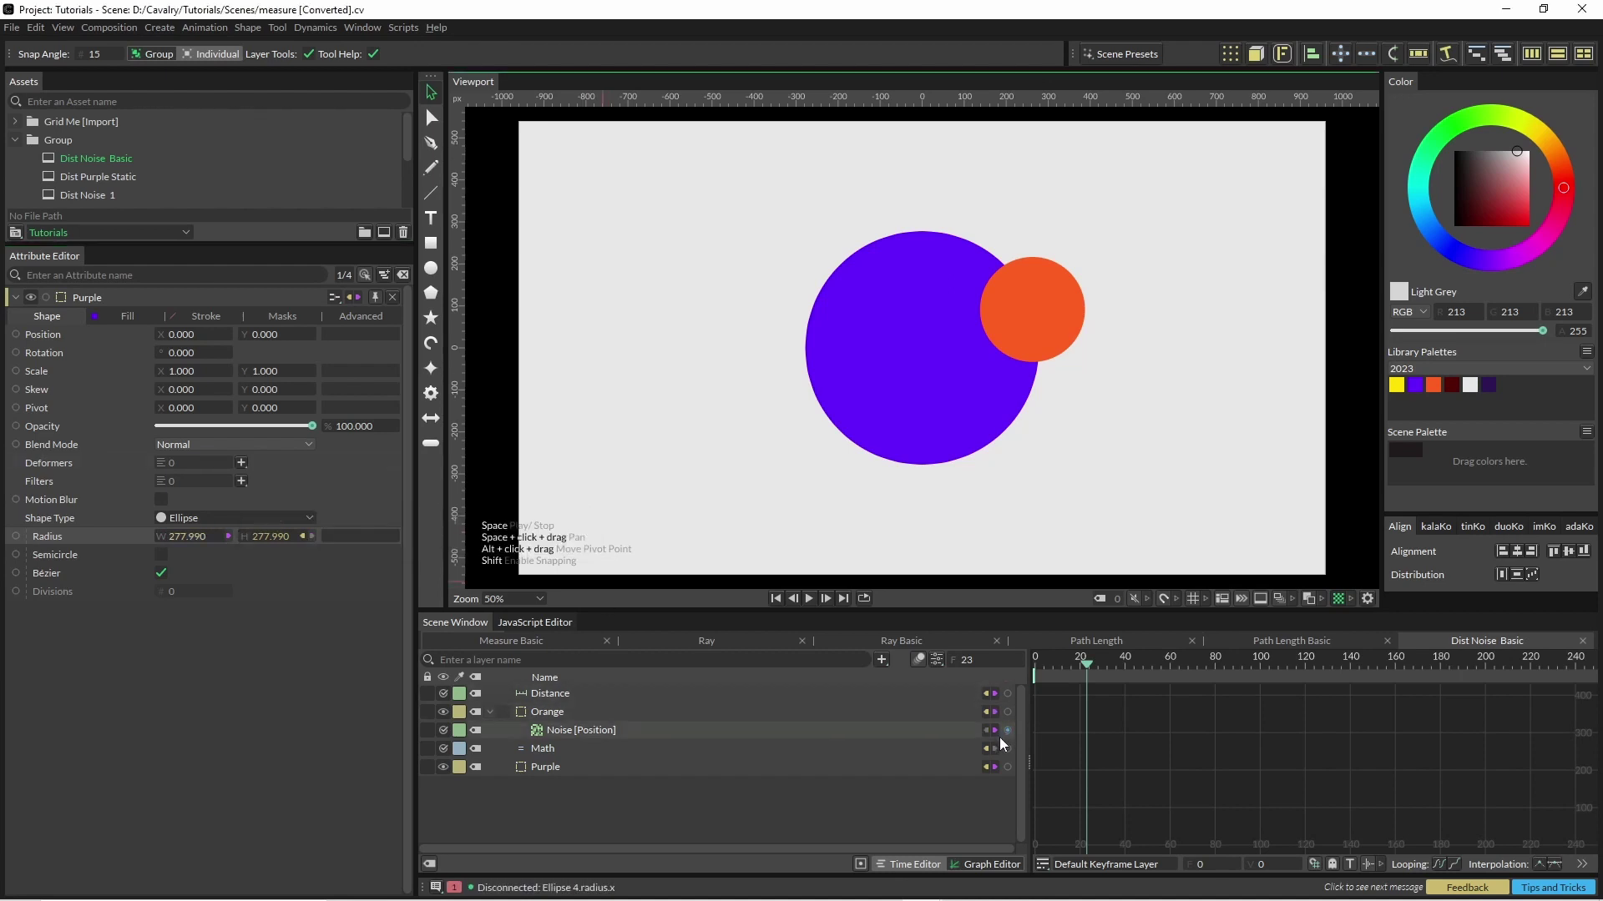
pyautogui.moveTo(1006, 748); pyautogui.dragTo(198, 538)
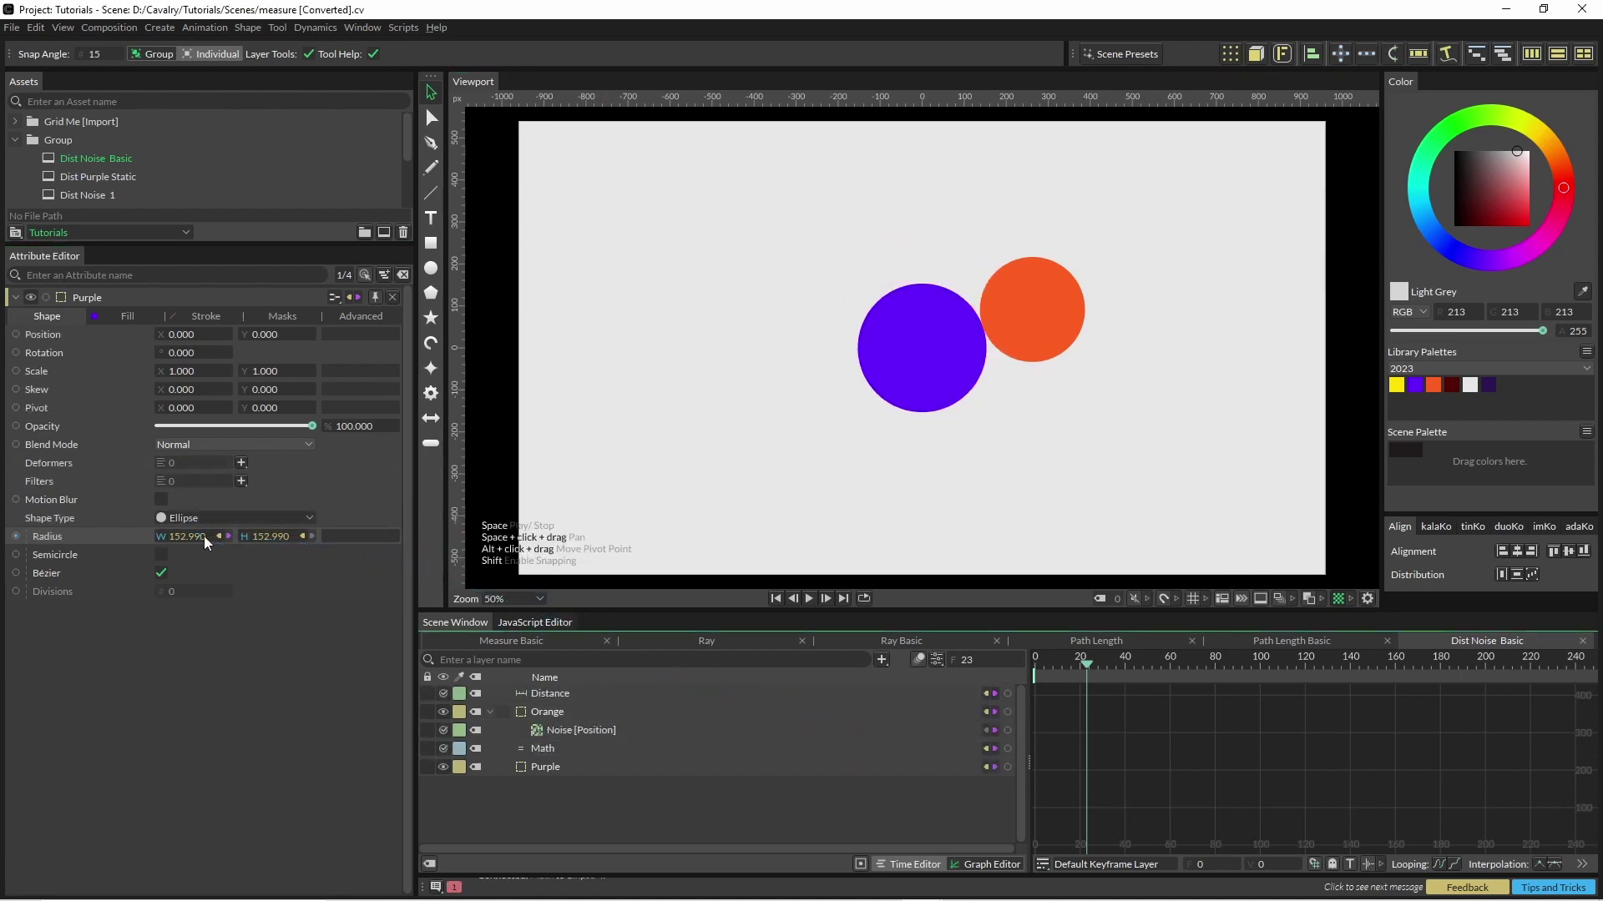
pyautogui.press('space')
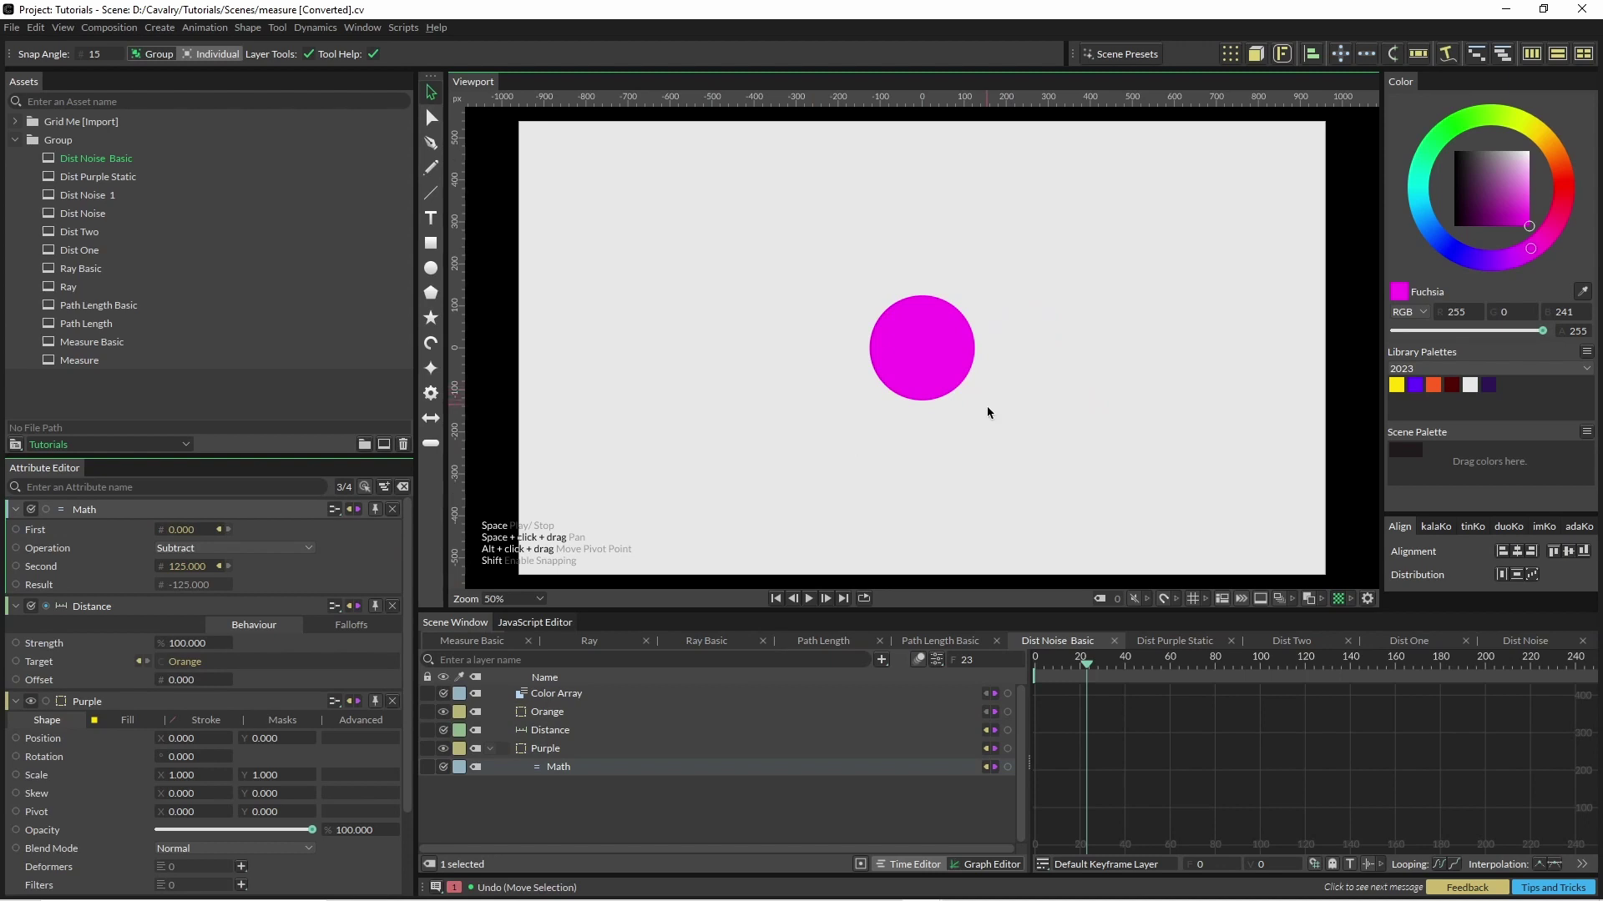
# - Move the fuchsia circle beside the yellow circle and group Purple with Math
pyautogui.moveTo(939, 370); pyautogui.dragTo(1092, 409)
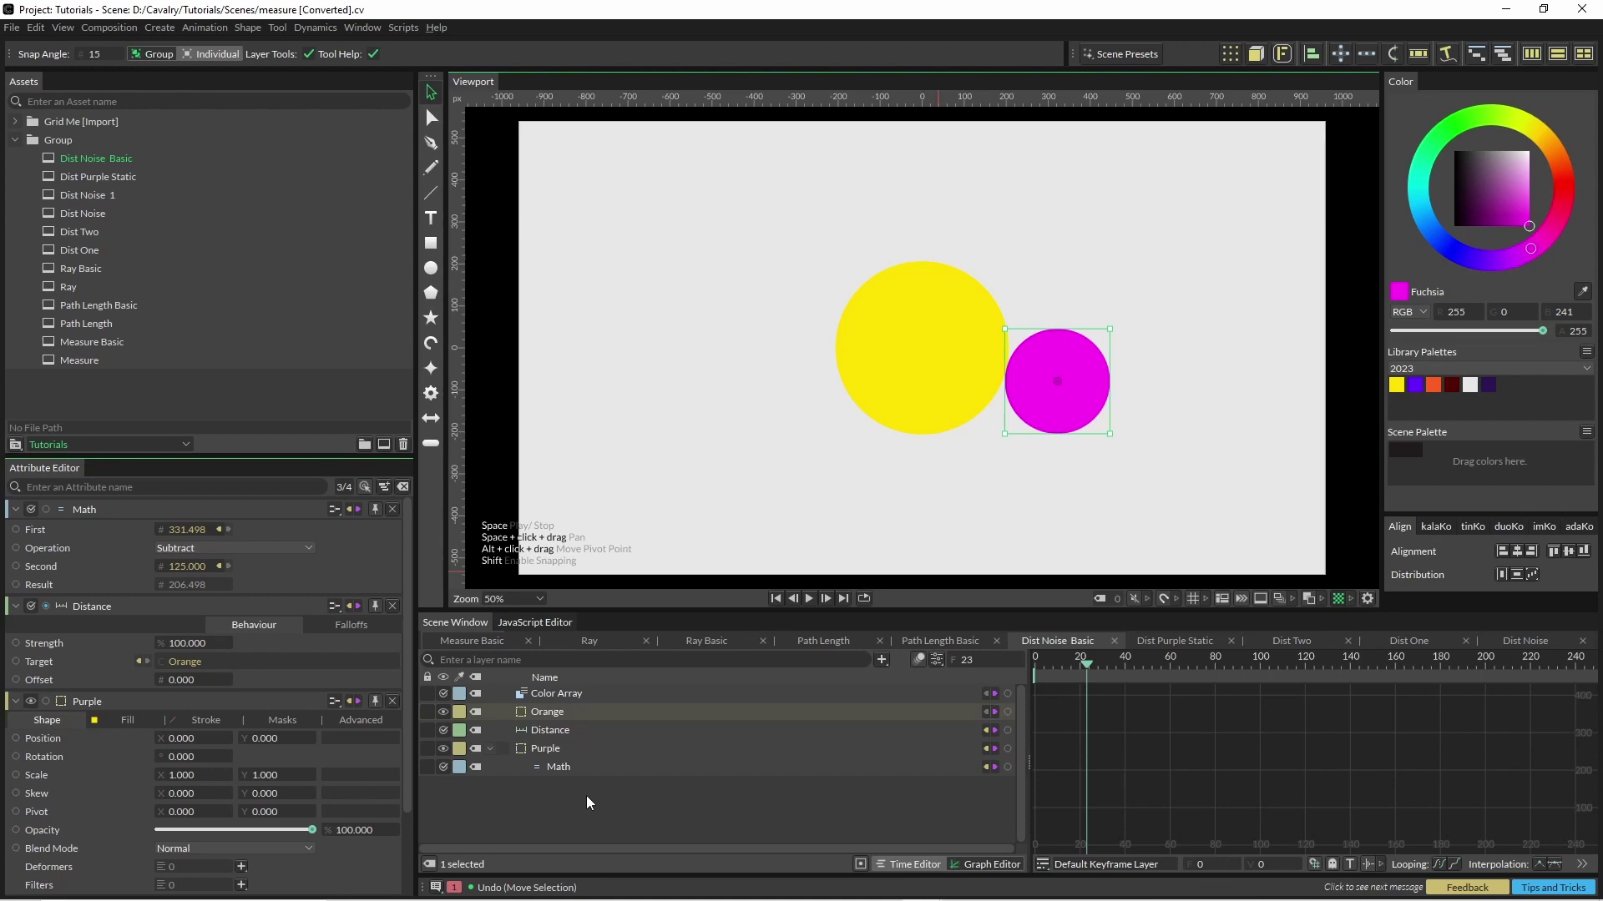
pyautogui.click(561, 747)
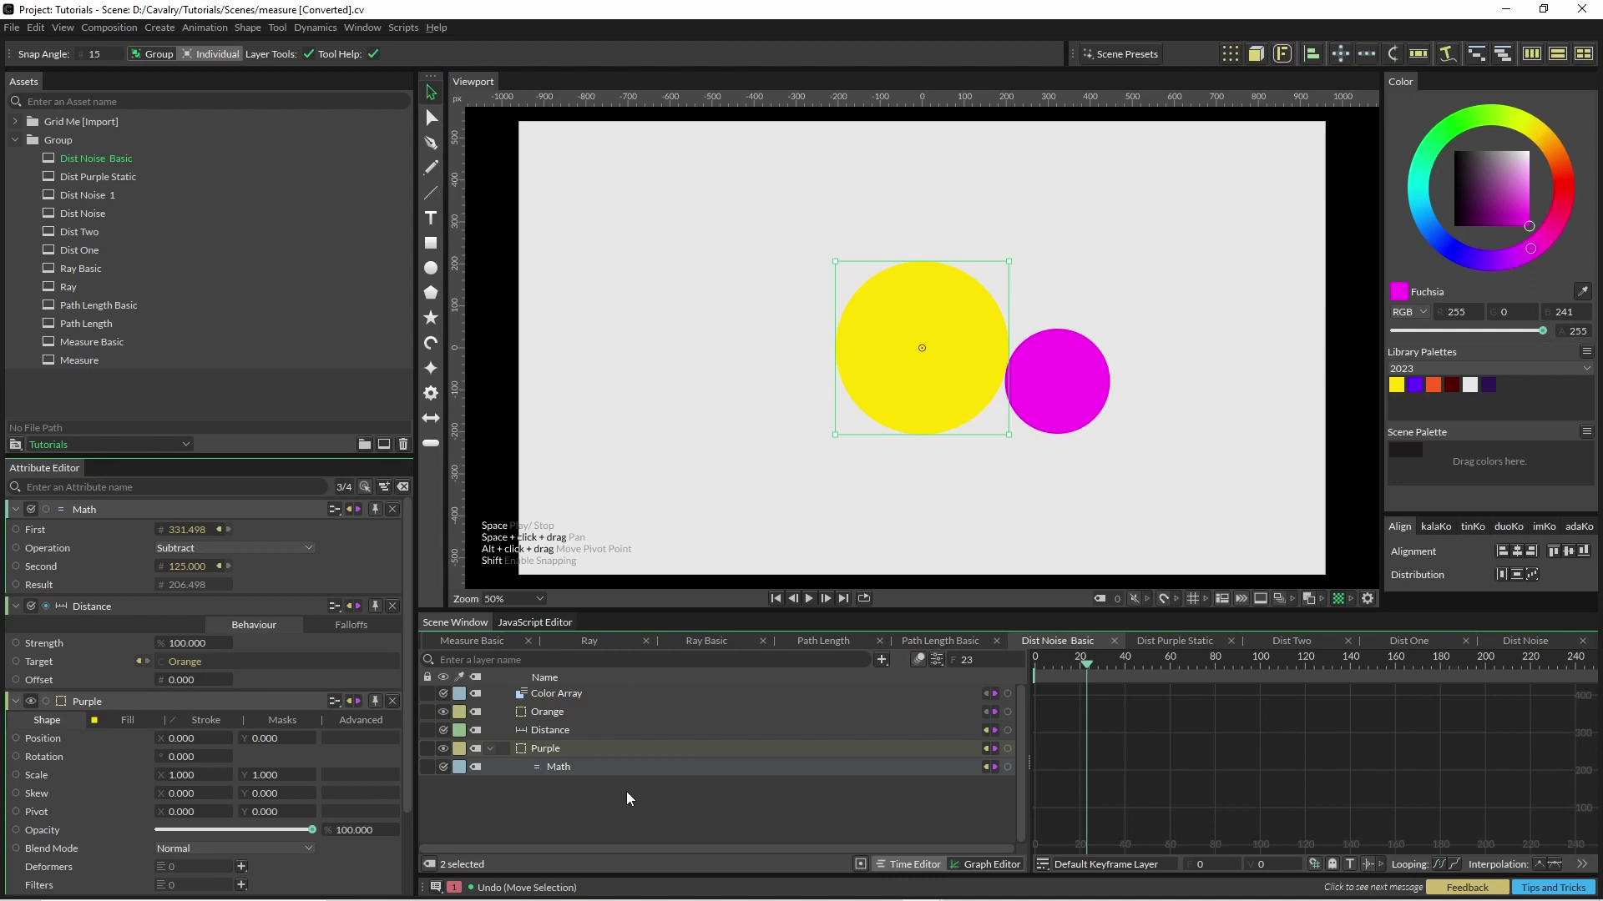
pyautogui.hotkey('ctrl', 'g')
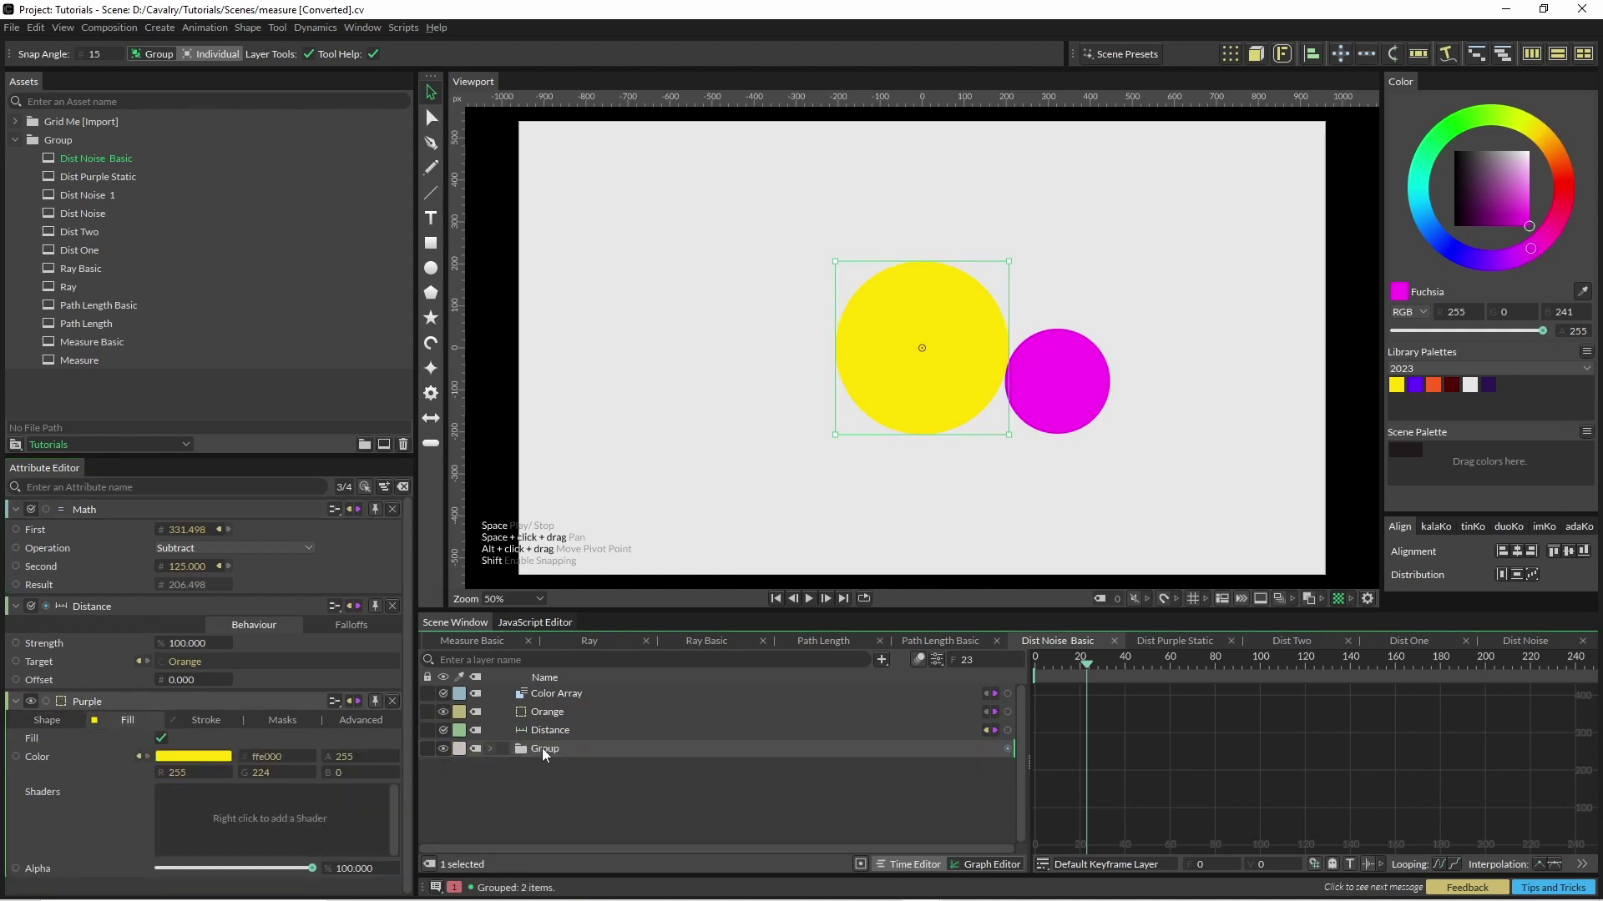
pyautogui.click(490, 749)
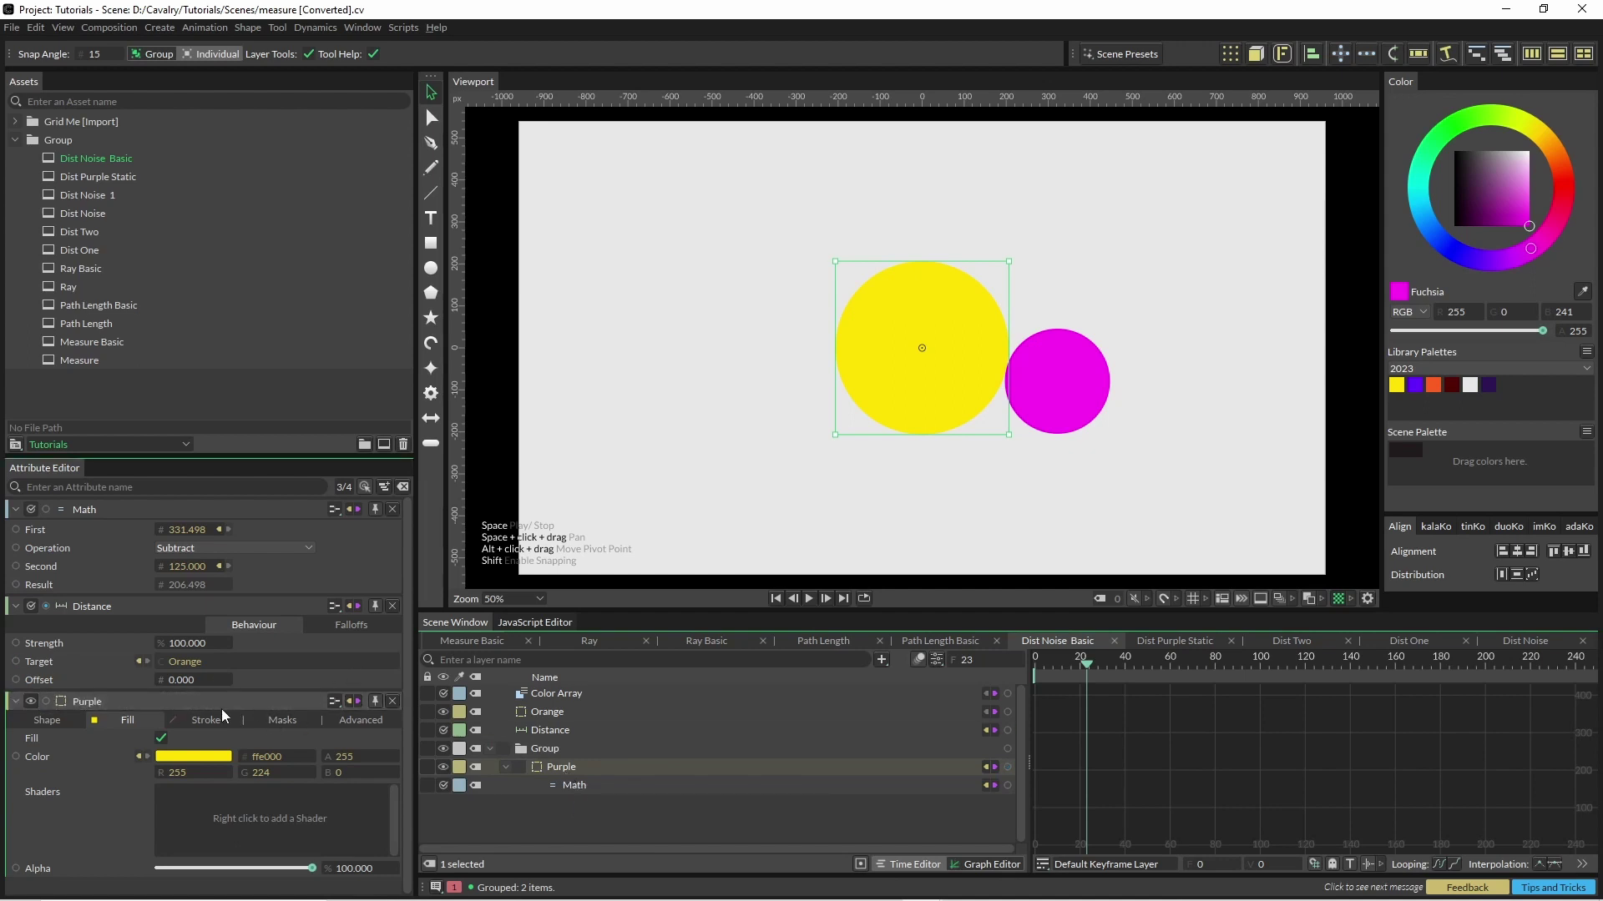
# - Add a Random behaviour to Purple's Position ranging -207 to 157, then collapse the Group
pyautogui.click(46, 721)
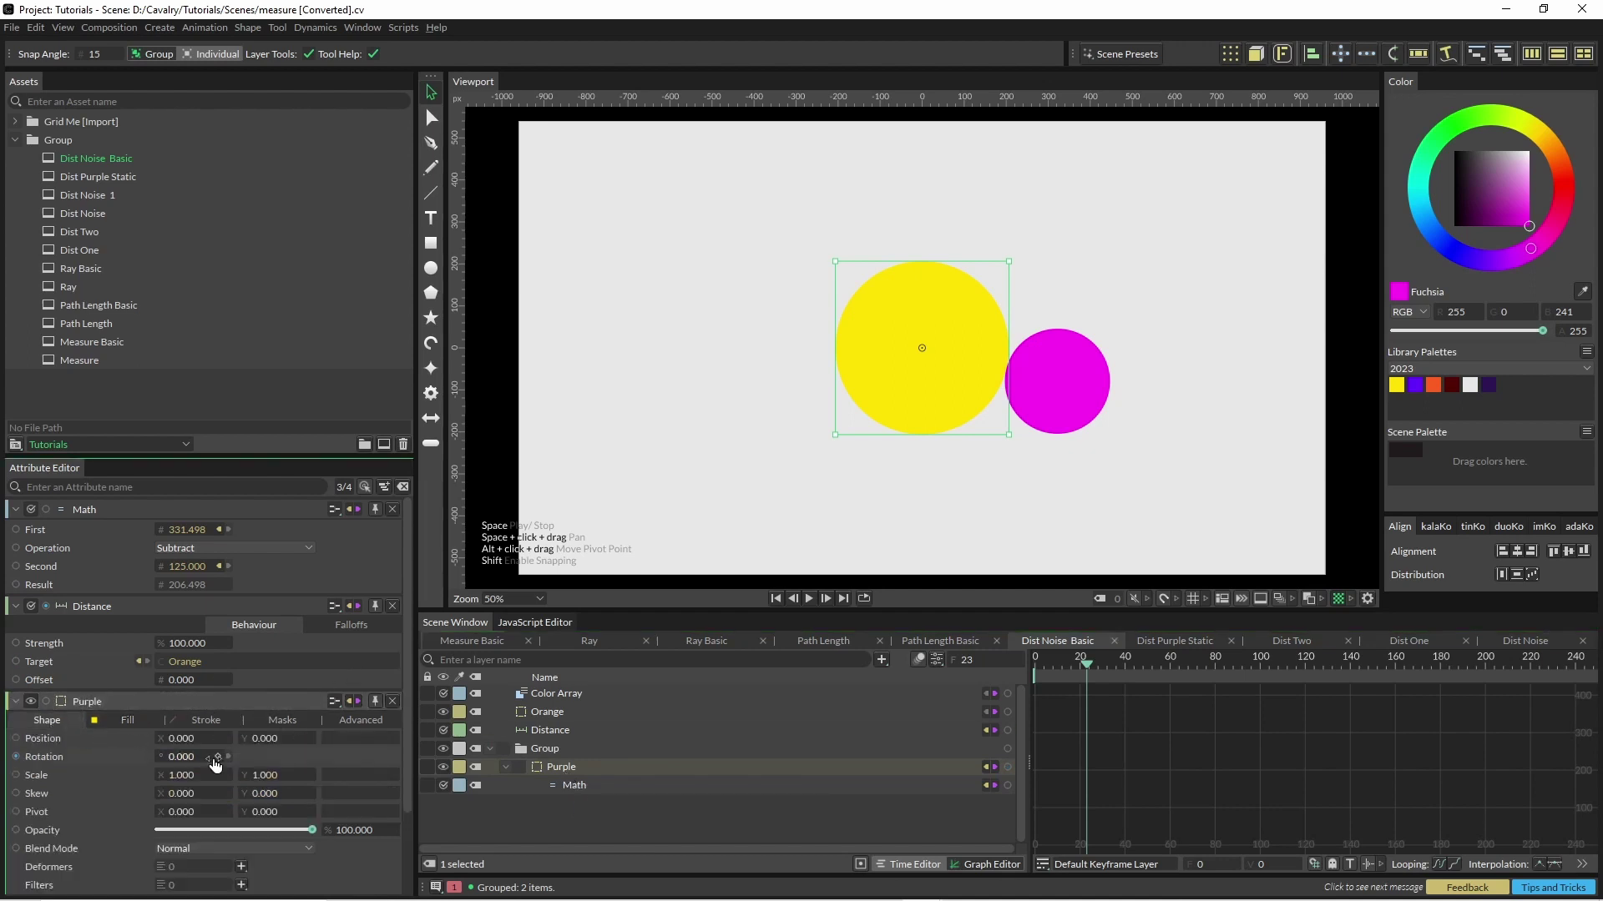
pyautogui.rightClick(95, 739)
pyautogui.moveTo(197, 579)
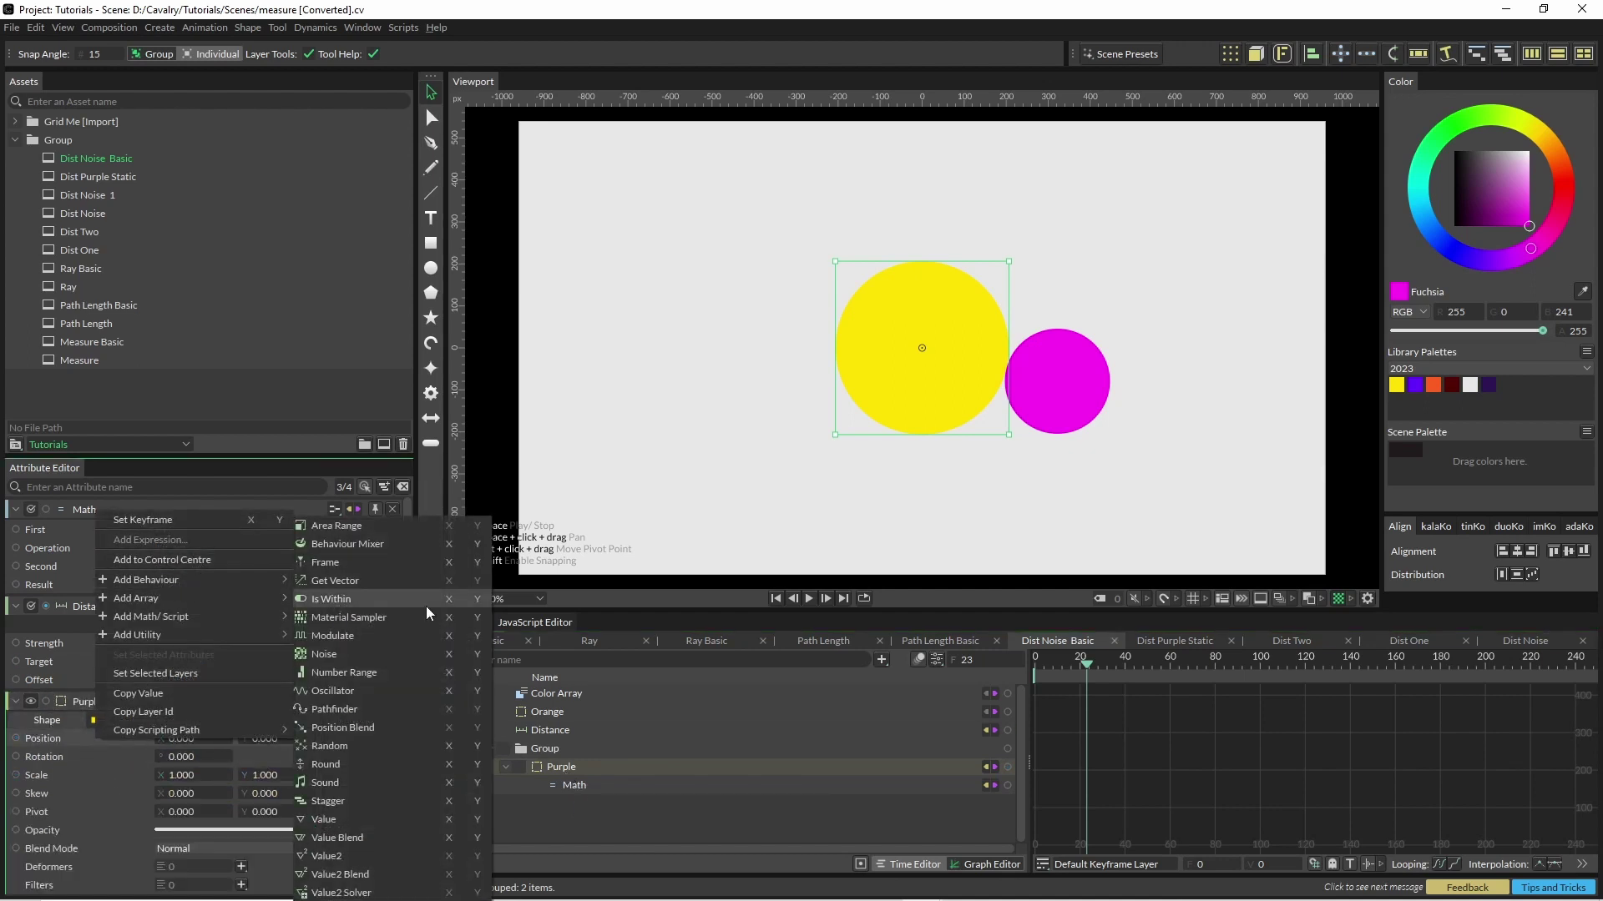
pyautogui.click(365, 746)
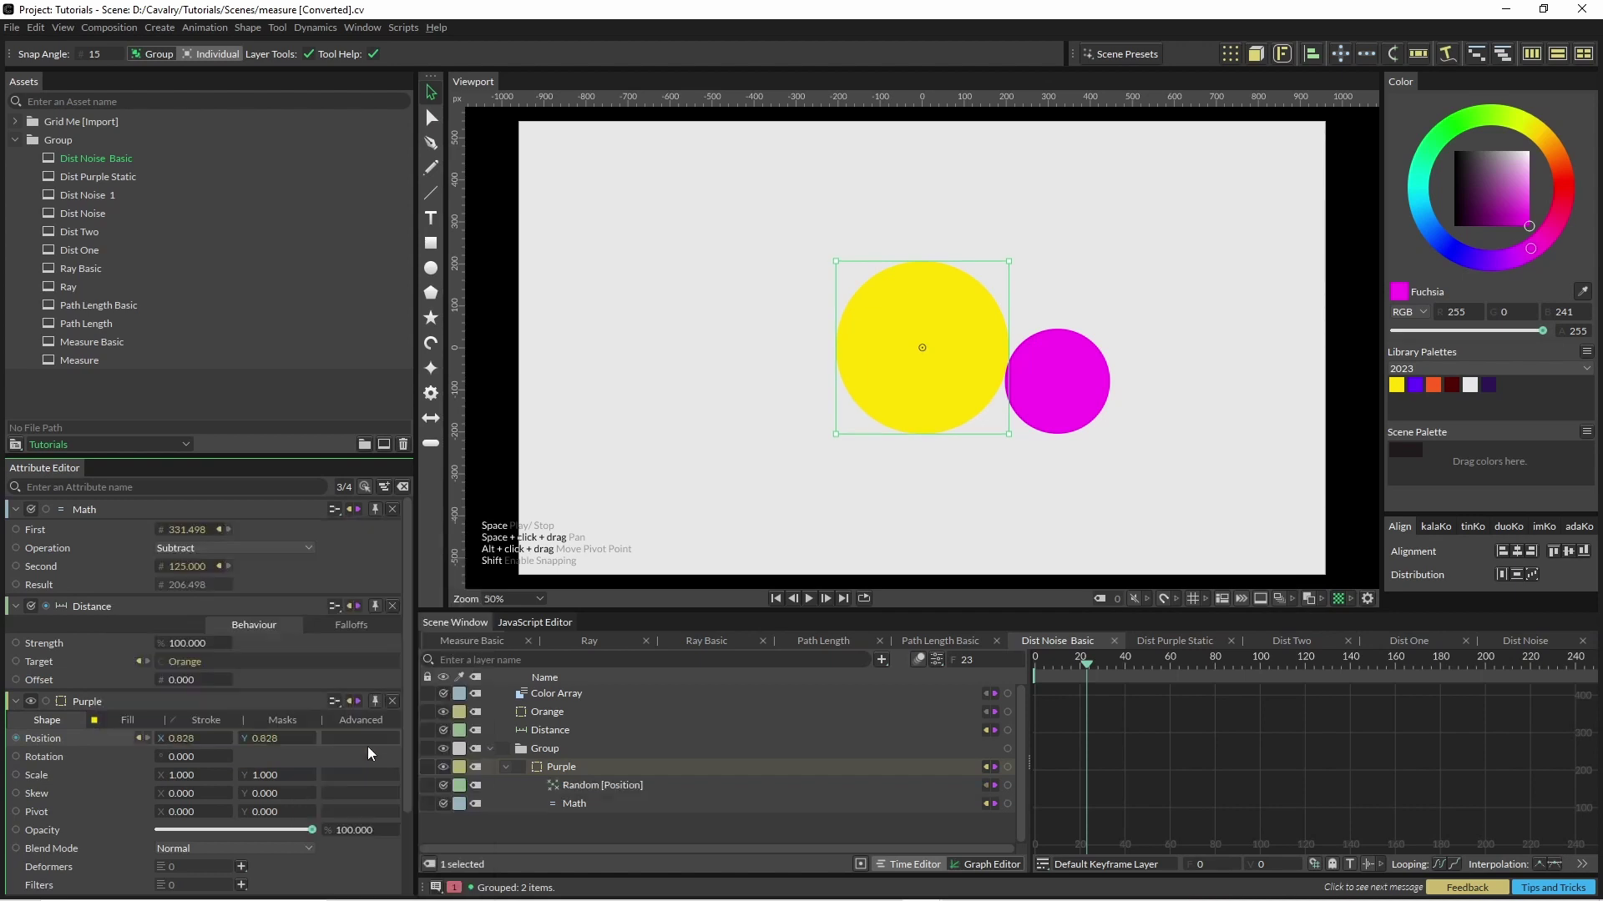
pyautogui.click(609, 785)
pyautogui.moveTo(186, 601); pyautogui.dragTo(138, 601)
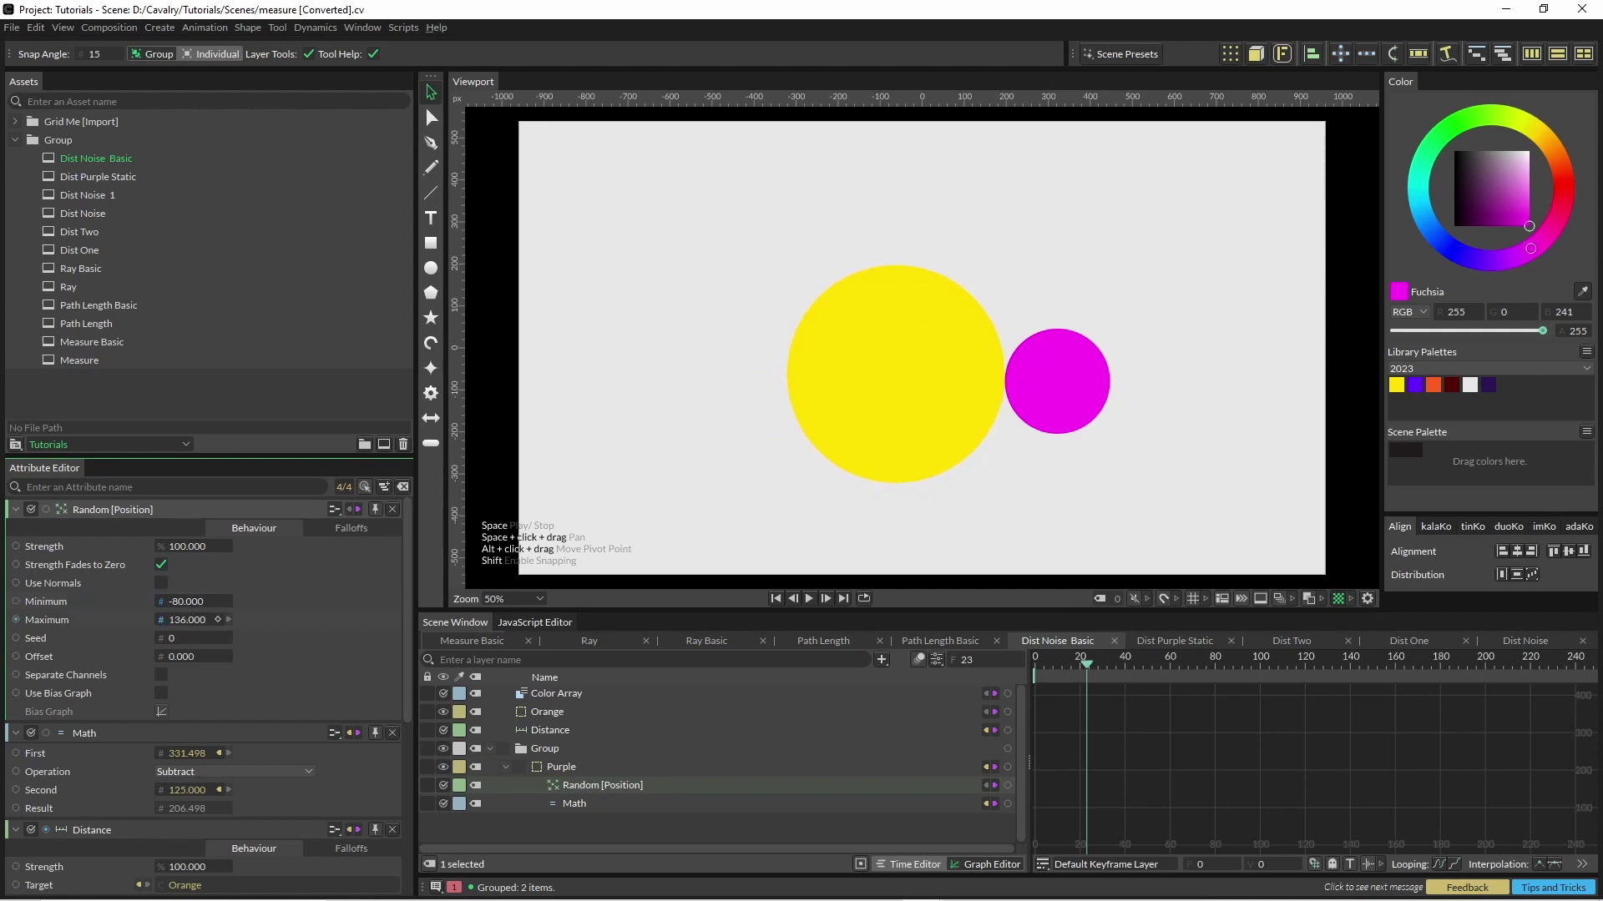
pyautogui.moveTo(197, 606); pyautogui.dragTo(125, 606)
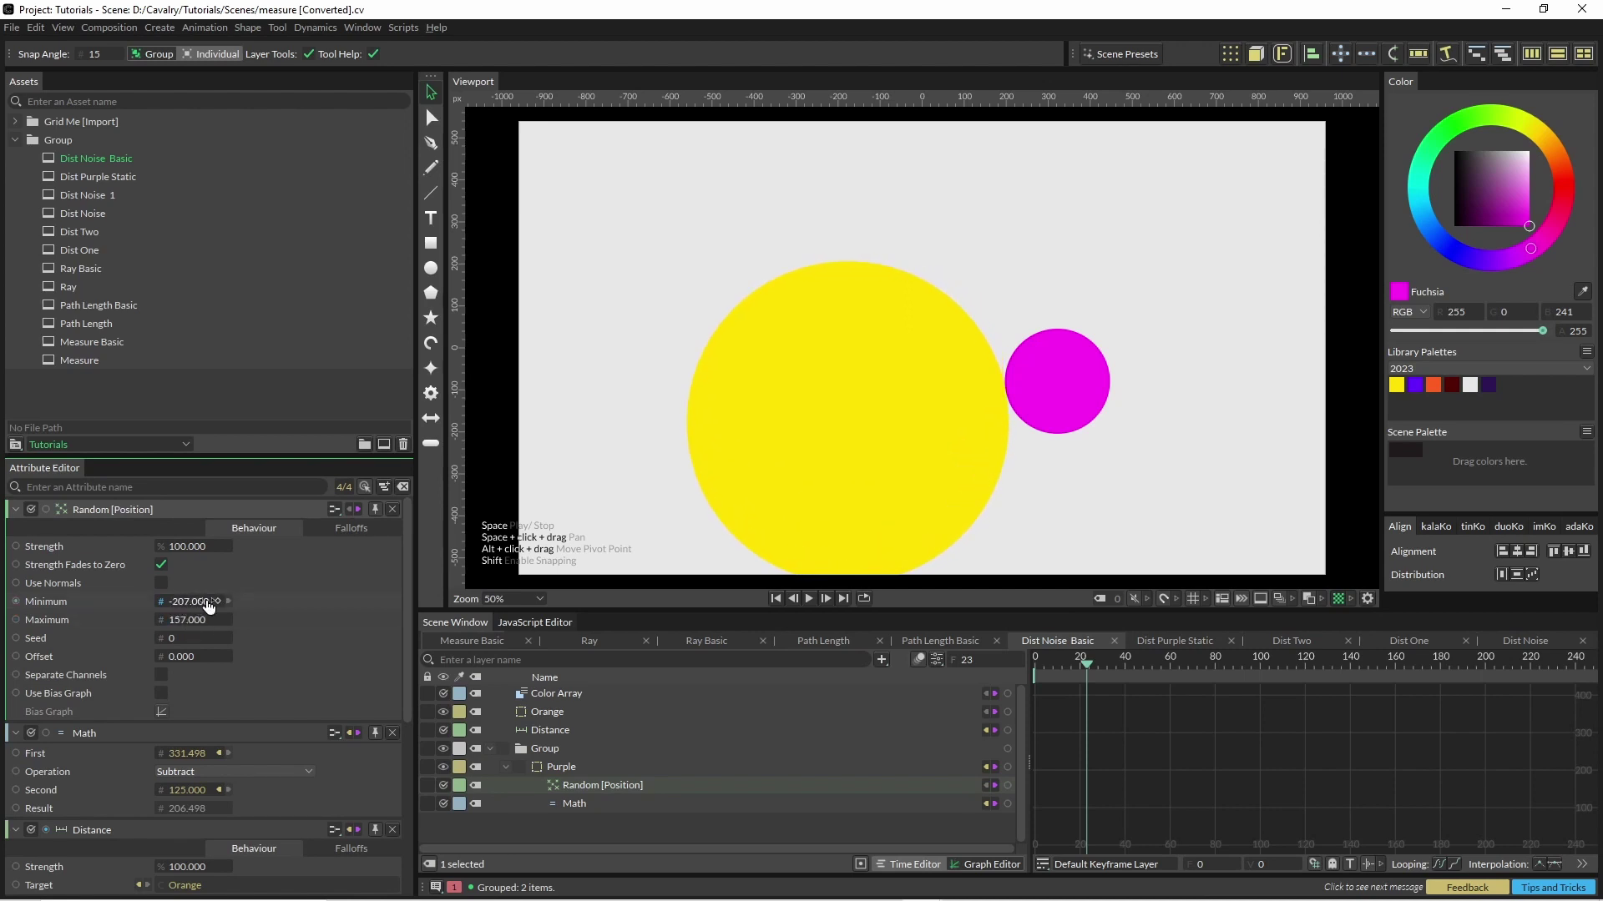
pyautogui.click(490, 749)
pyautogui.click(538, 747)
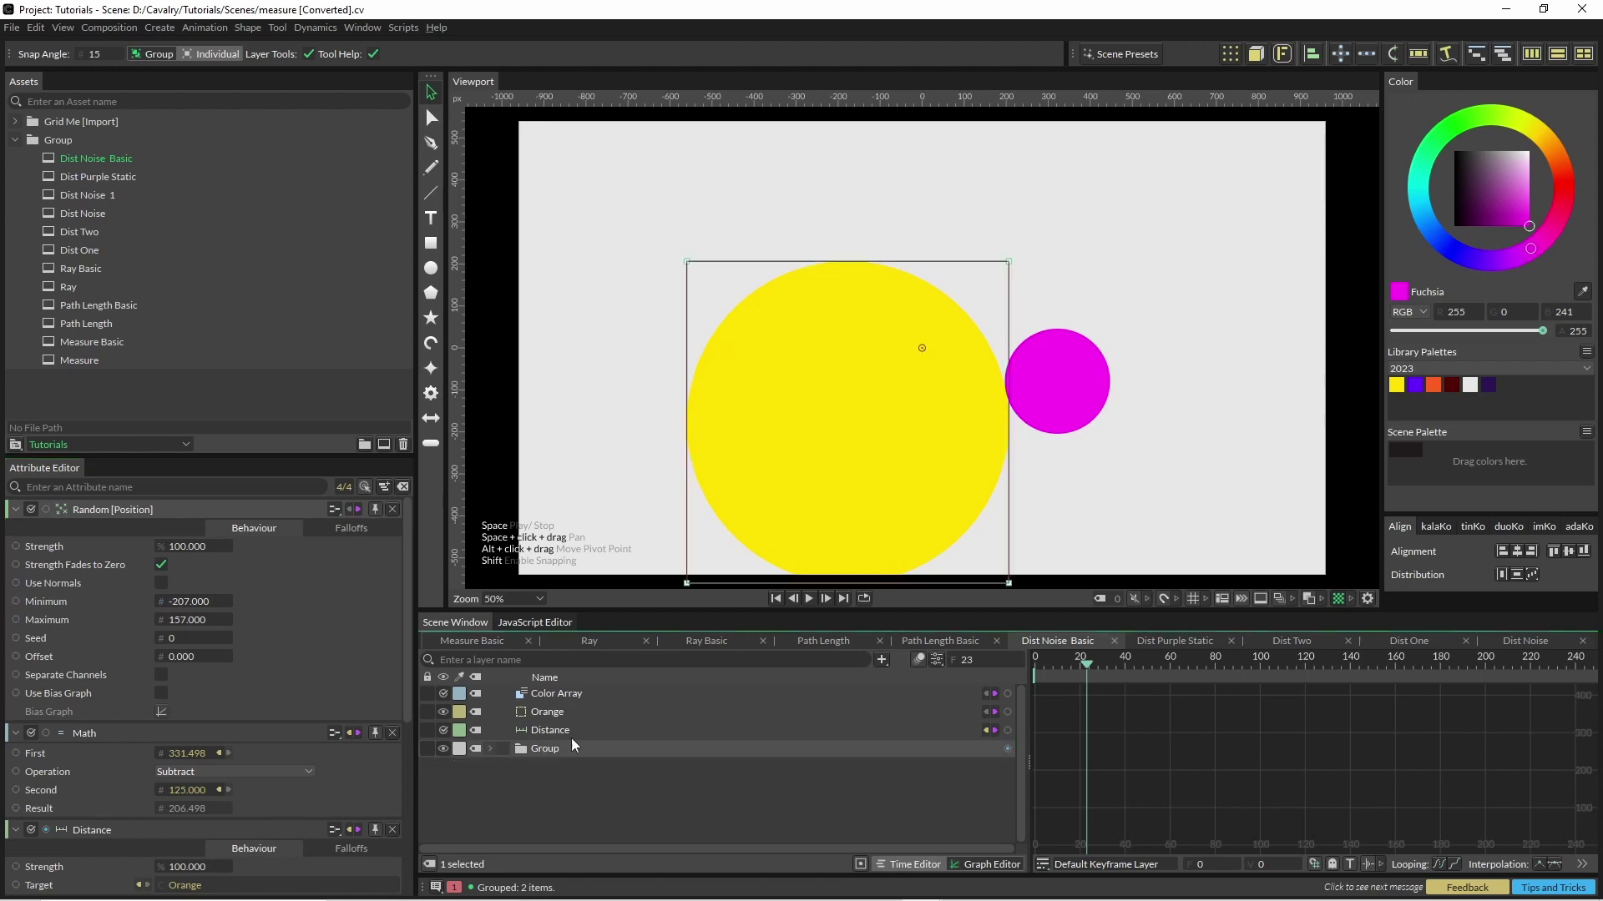
# - Wrap the Group in a Duplicator using Point distribution
pyautogui.click(1232, 54)
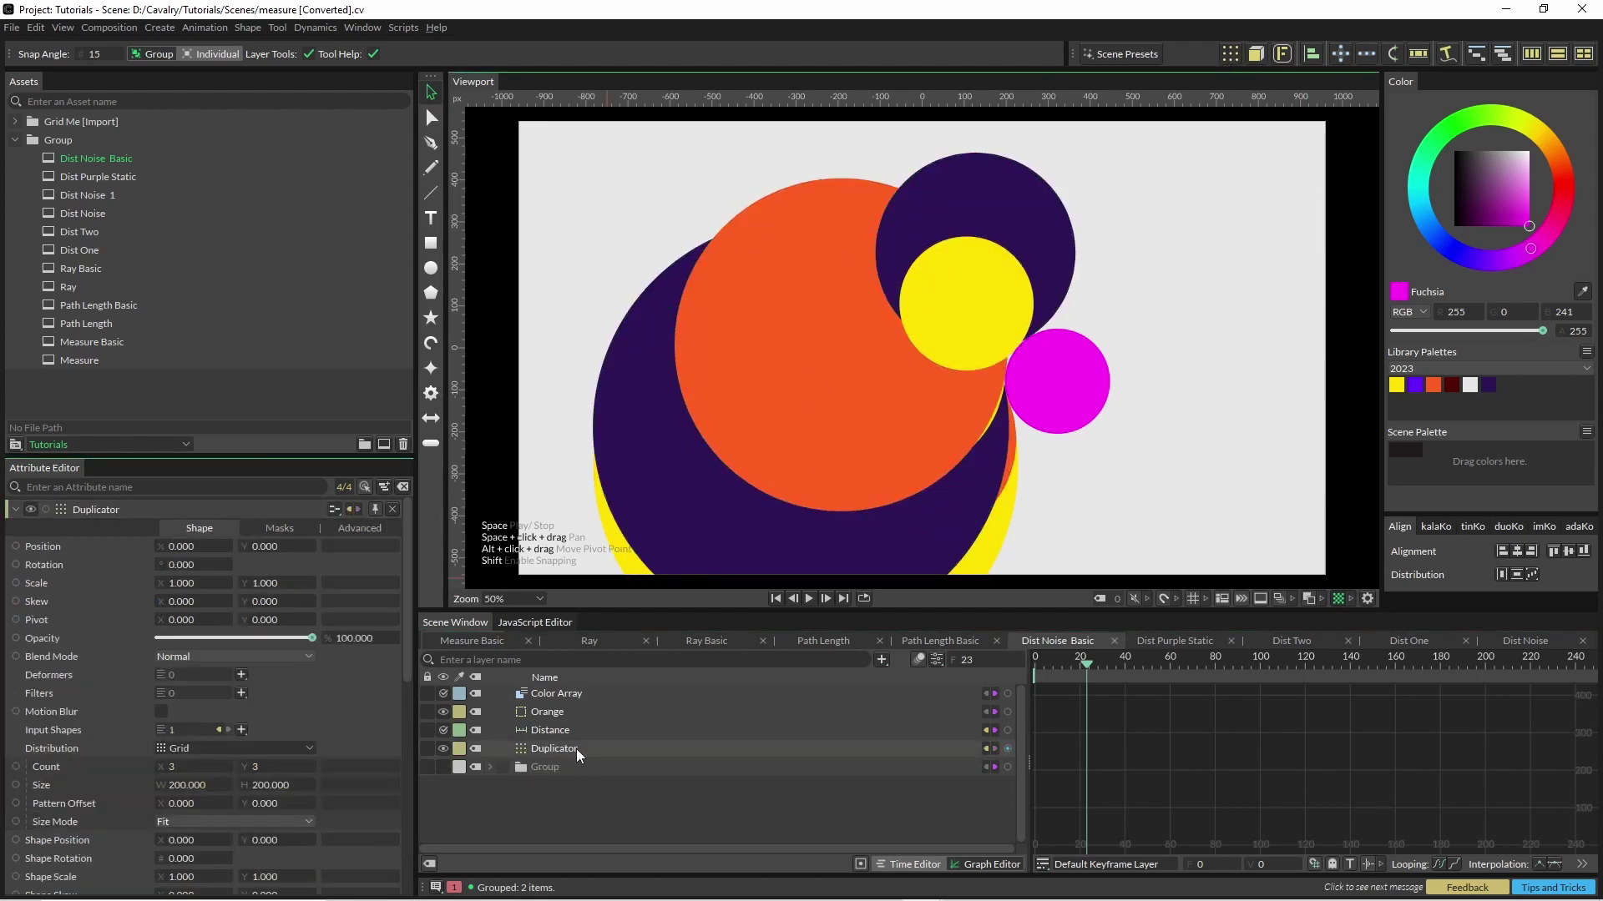
pyautogui.click(576, 748)
pyautogui.click(186, 748)
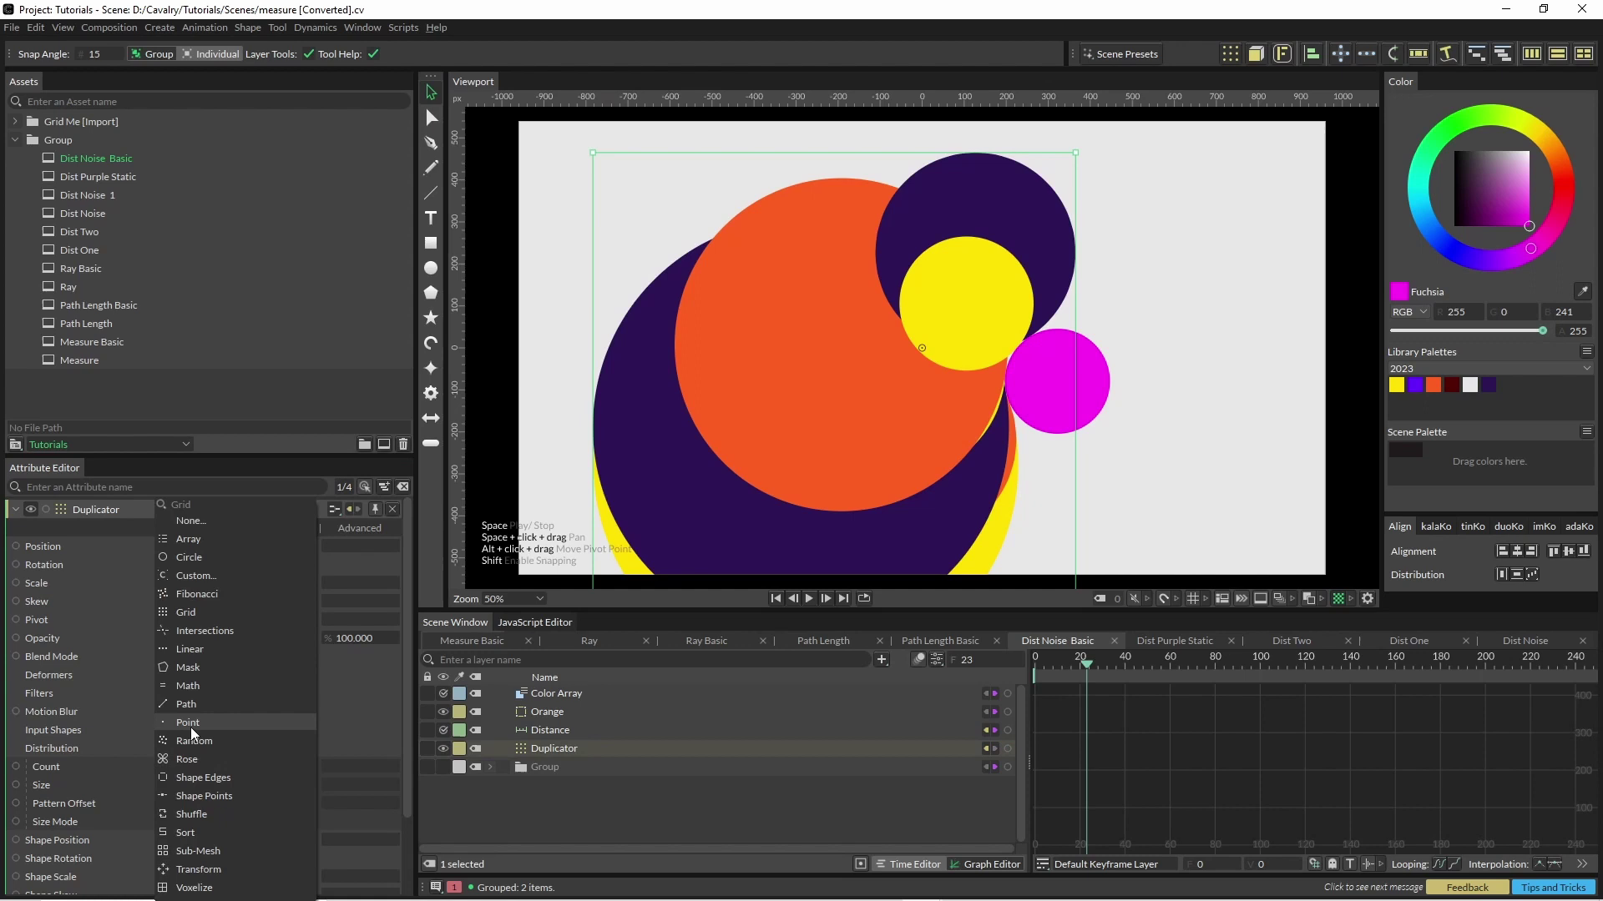
pyautogui.click(191, 723)
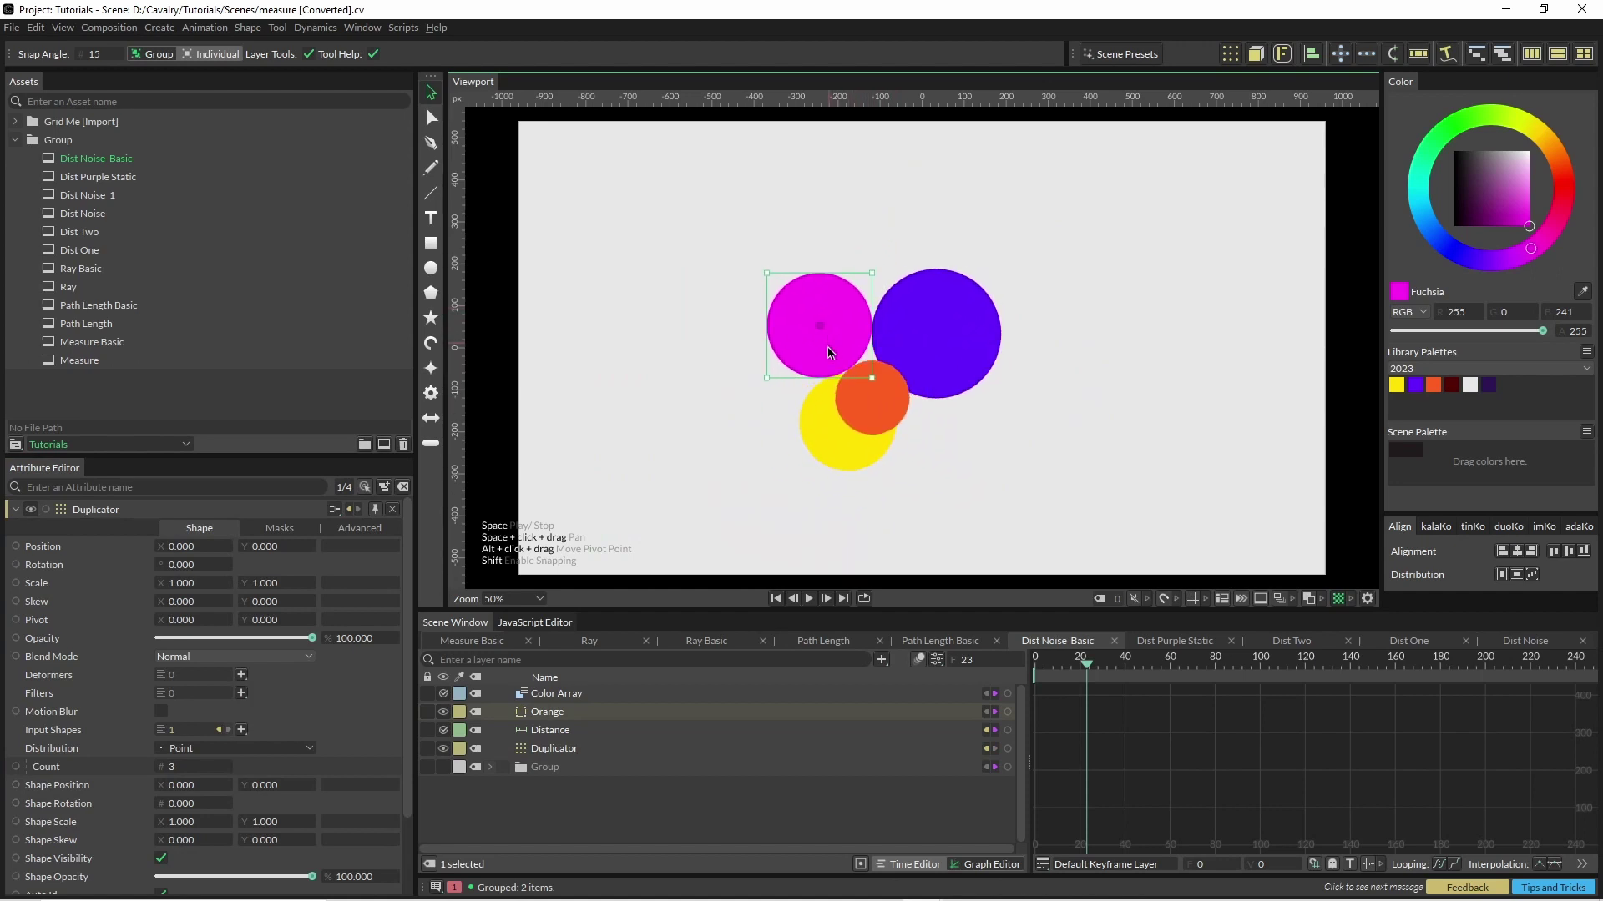
# - Move the fuchsia circle, preview playback, and raise the Duplicator Count to 10
pyautogui.moveTo(831, 352); pyautogui.dragTo(822, 294)
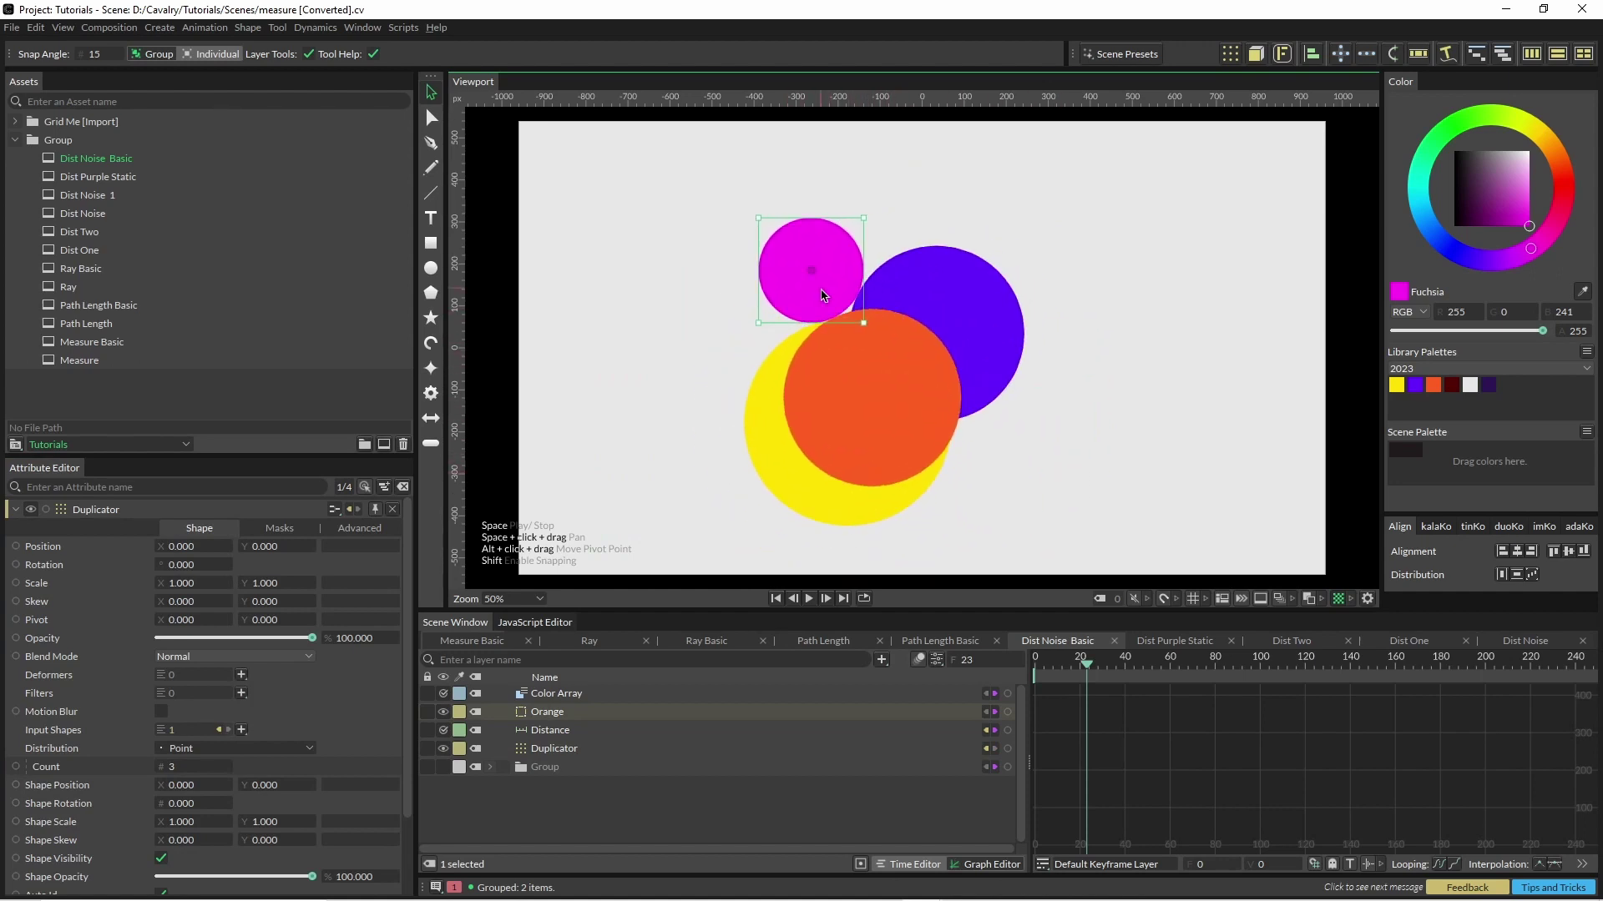
pyautogui.press('space')
pyautogui.press('space')
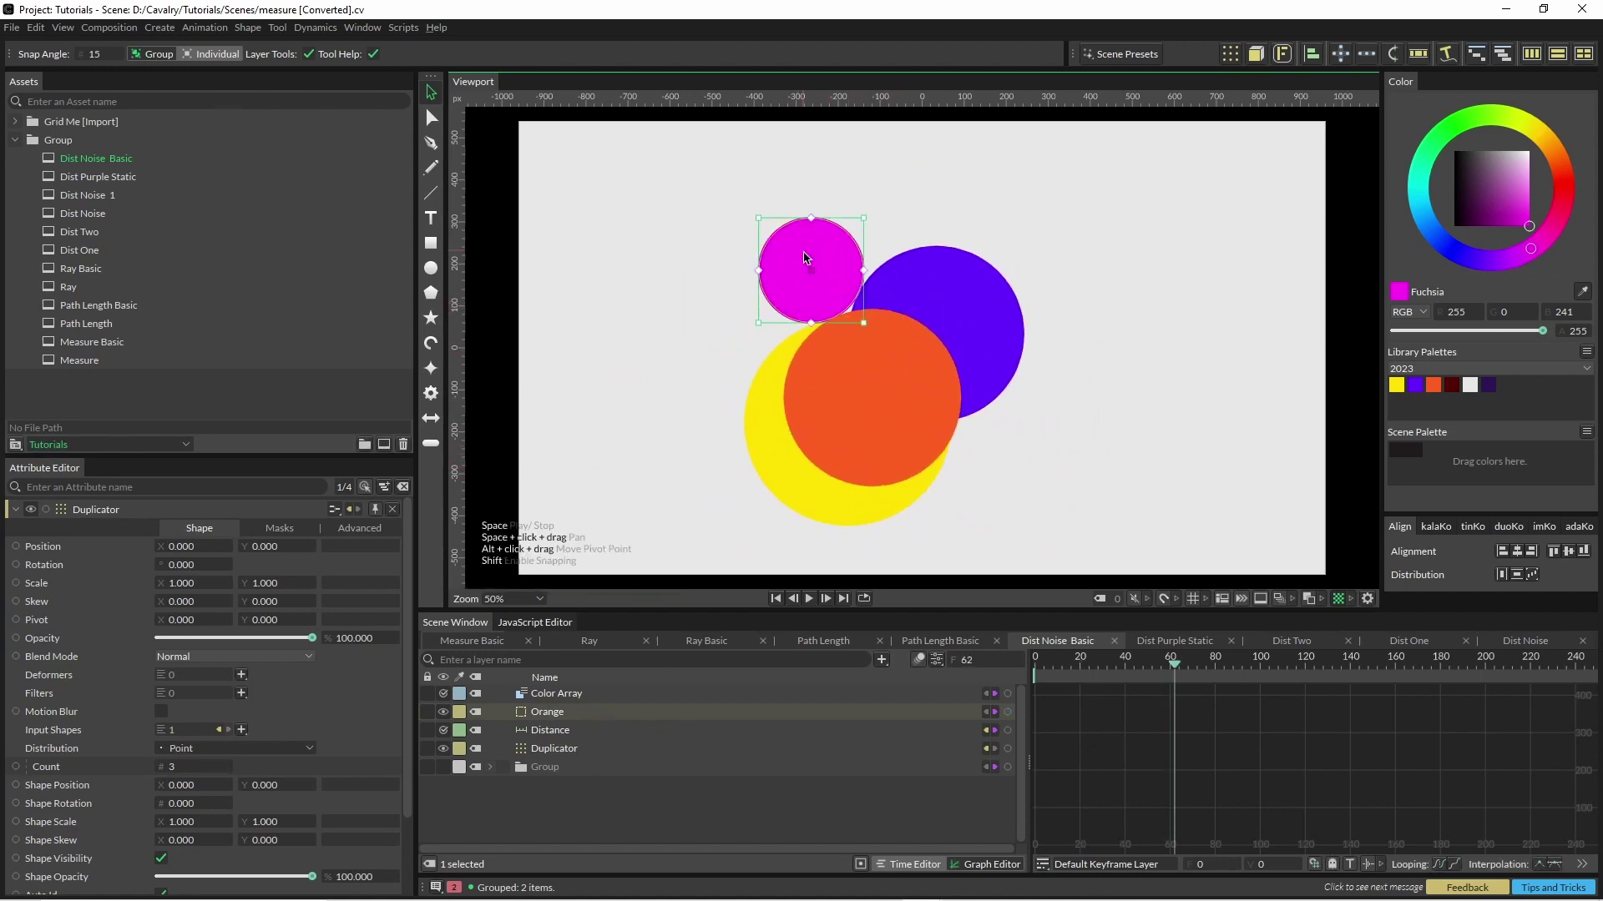
pyautogui.click(559, 749)
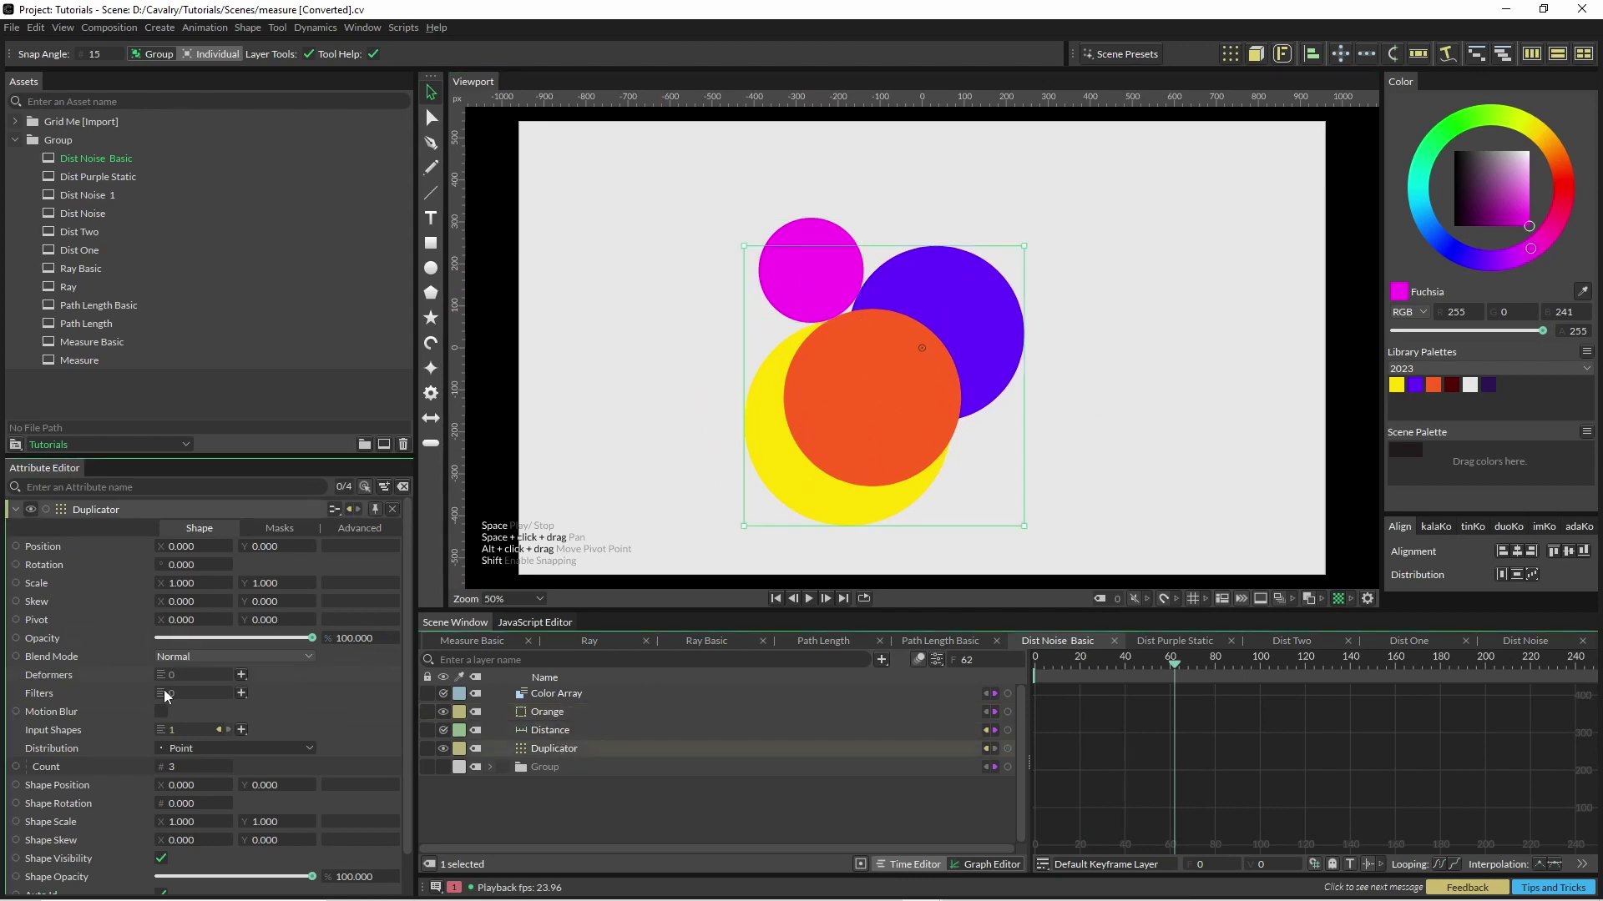
pyautogui.moveTo(171, 766); pyautogui.dragTo(216, 766)
# - Set the Random position behaviour's Minimum to -800 and Maximum to 800
pyautogui.click(490, 767)
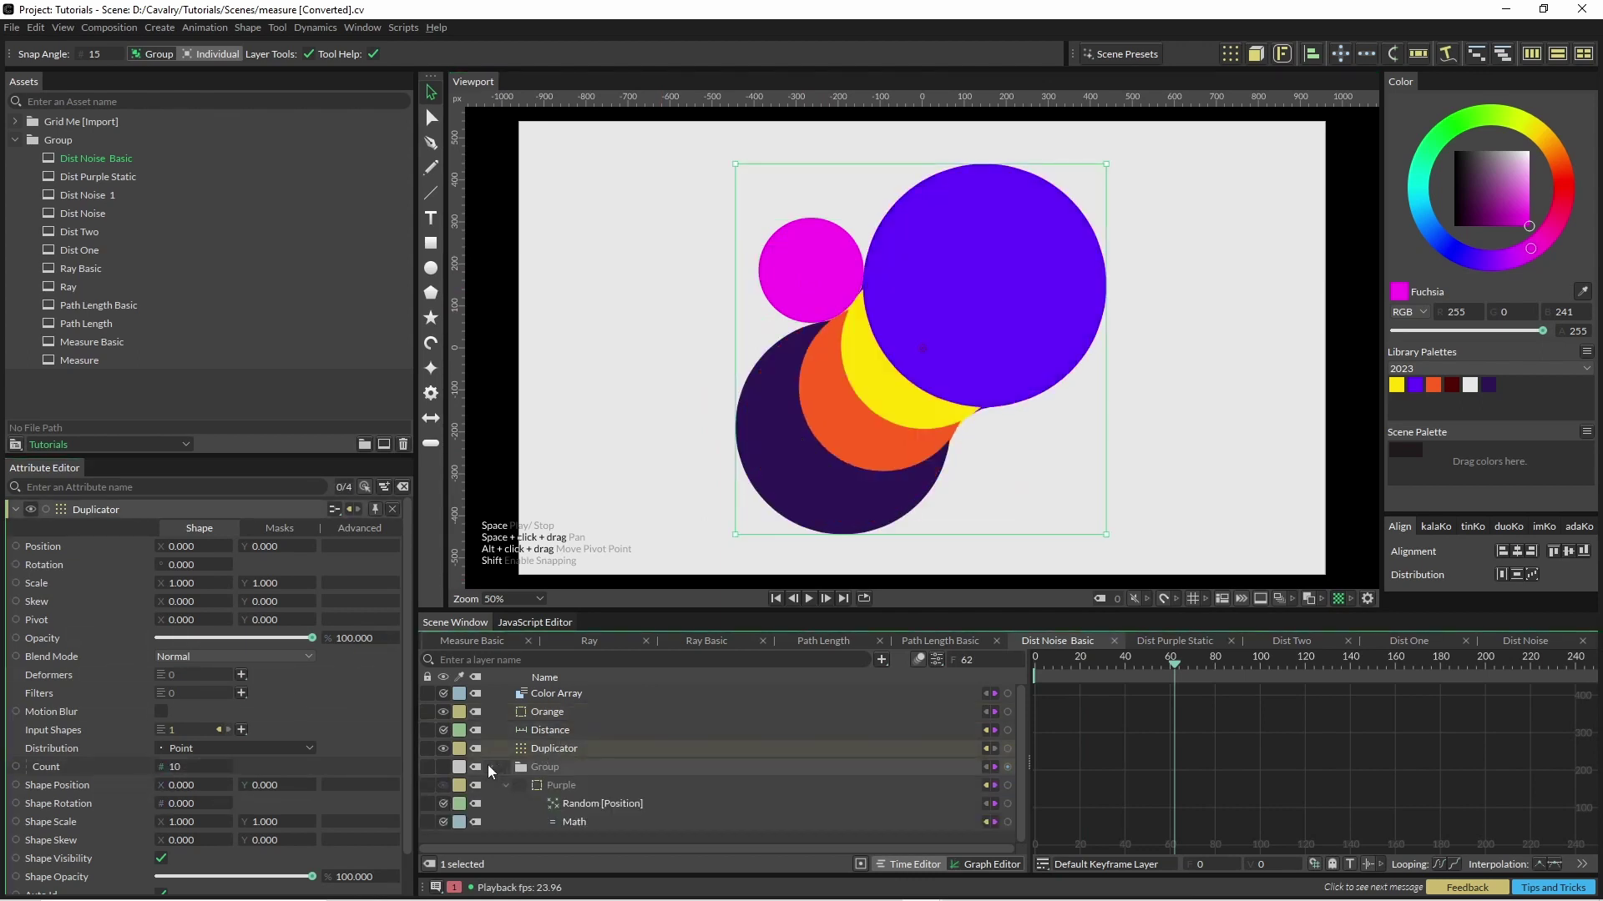
pyautogui.click(584, 803)
pyautogui.doubleClick(203, 601)
pyautogui.write('-')
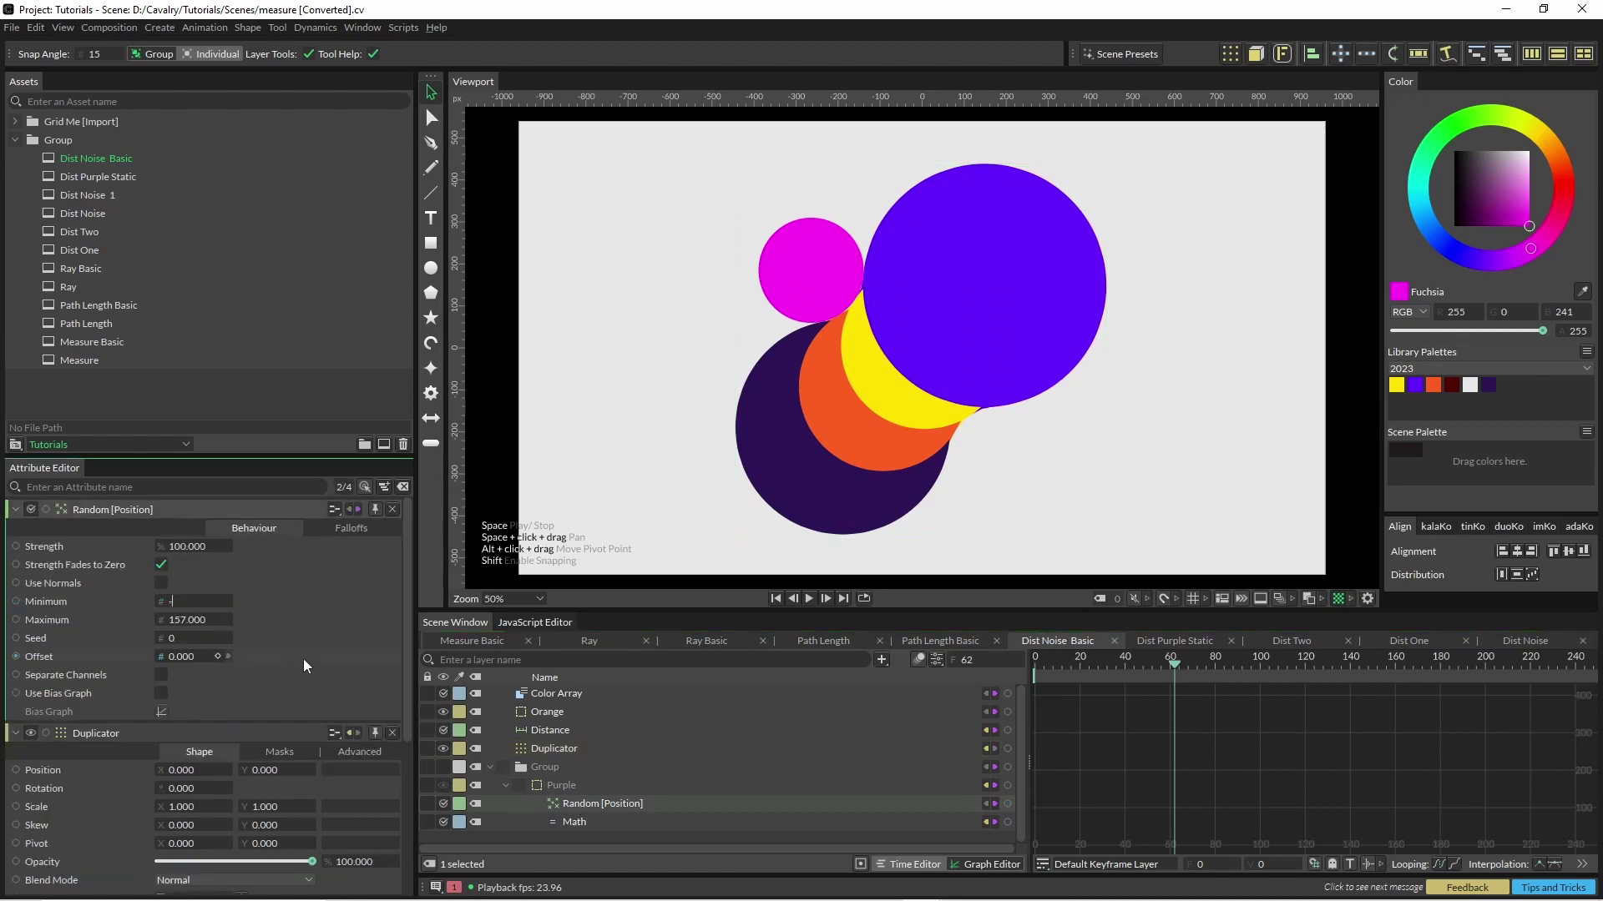
pyautogui.write('800')
pyautogui.press('Tab')
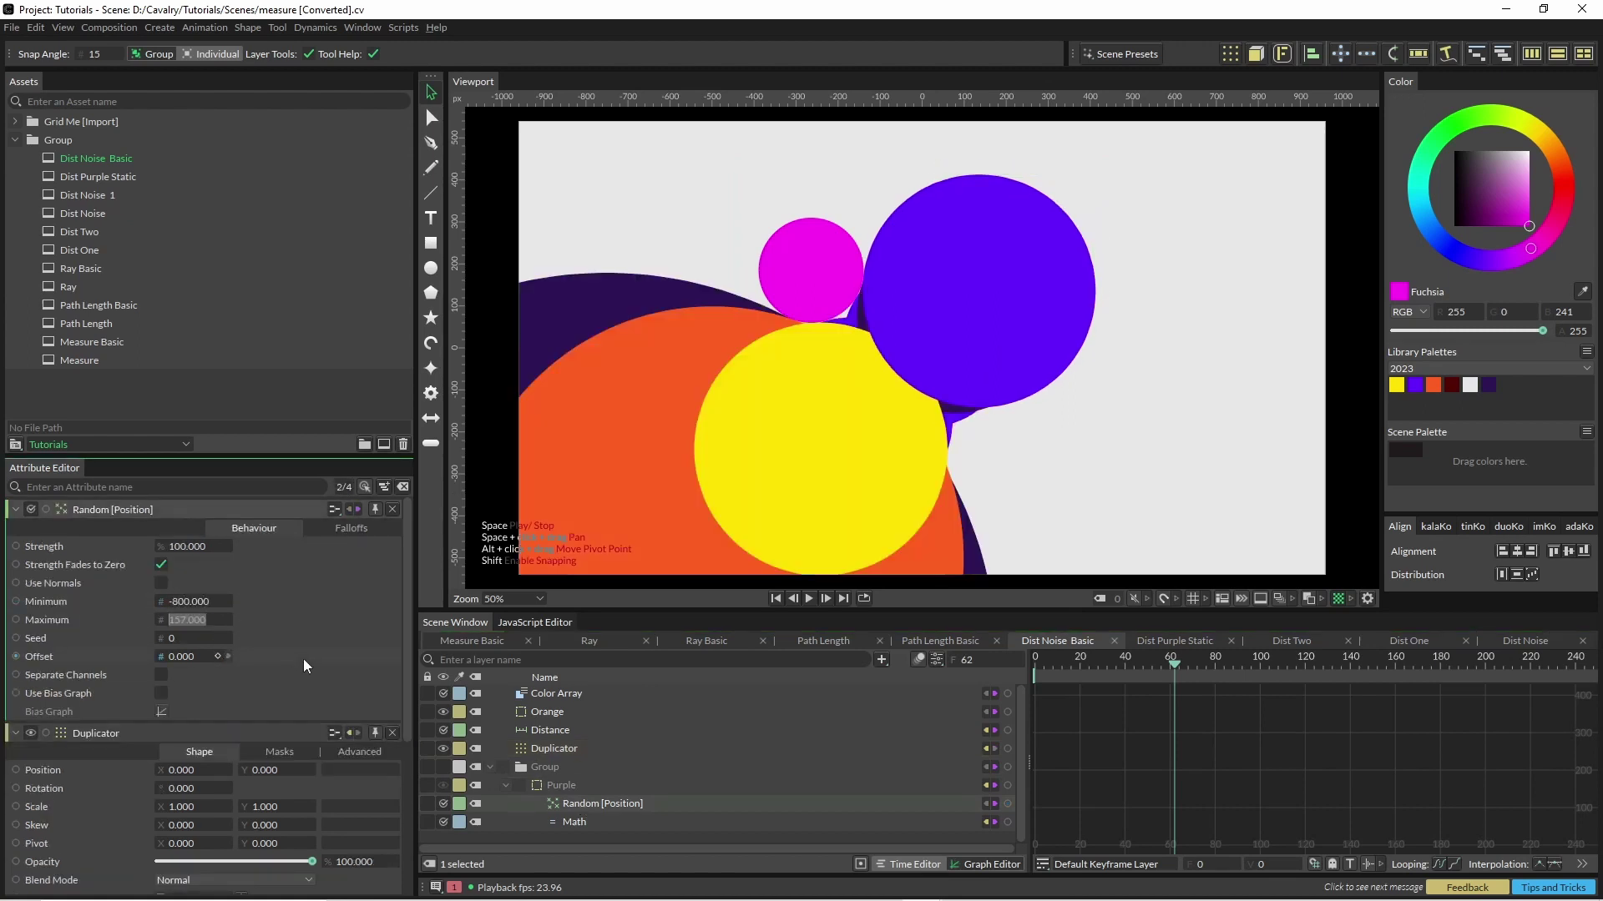
pyautogui.write('800')
pyautogui.press('Return')
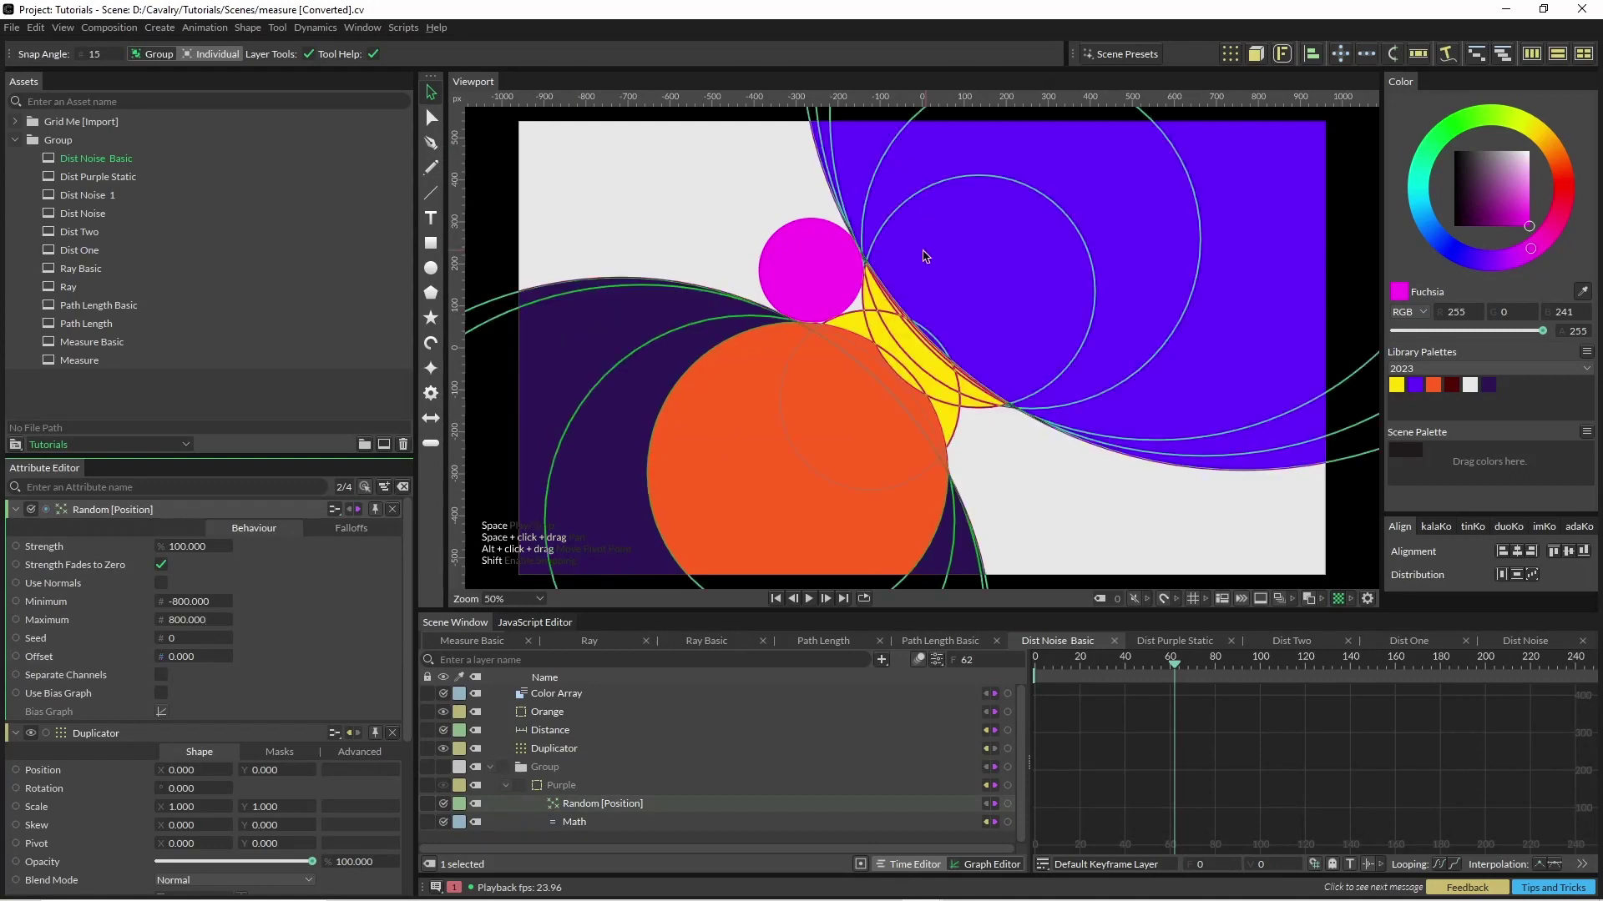
# - Drag the fuchsia circle around while previewing the scattered circles
pyautogui.moveTo(837, 305); pyautogui.dragTo(1018, 367)
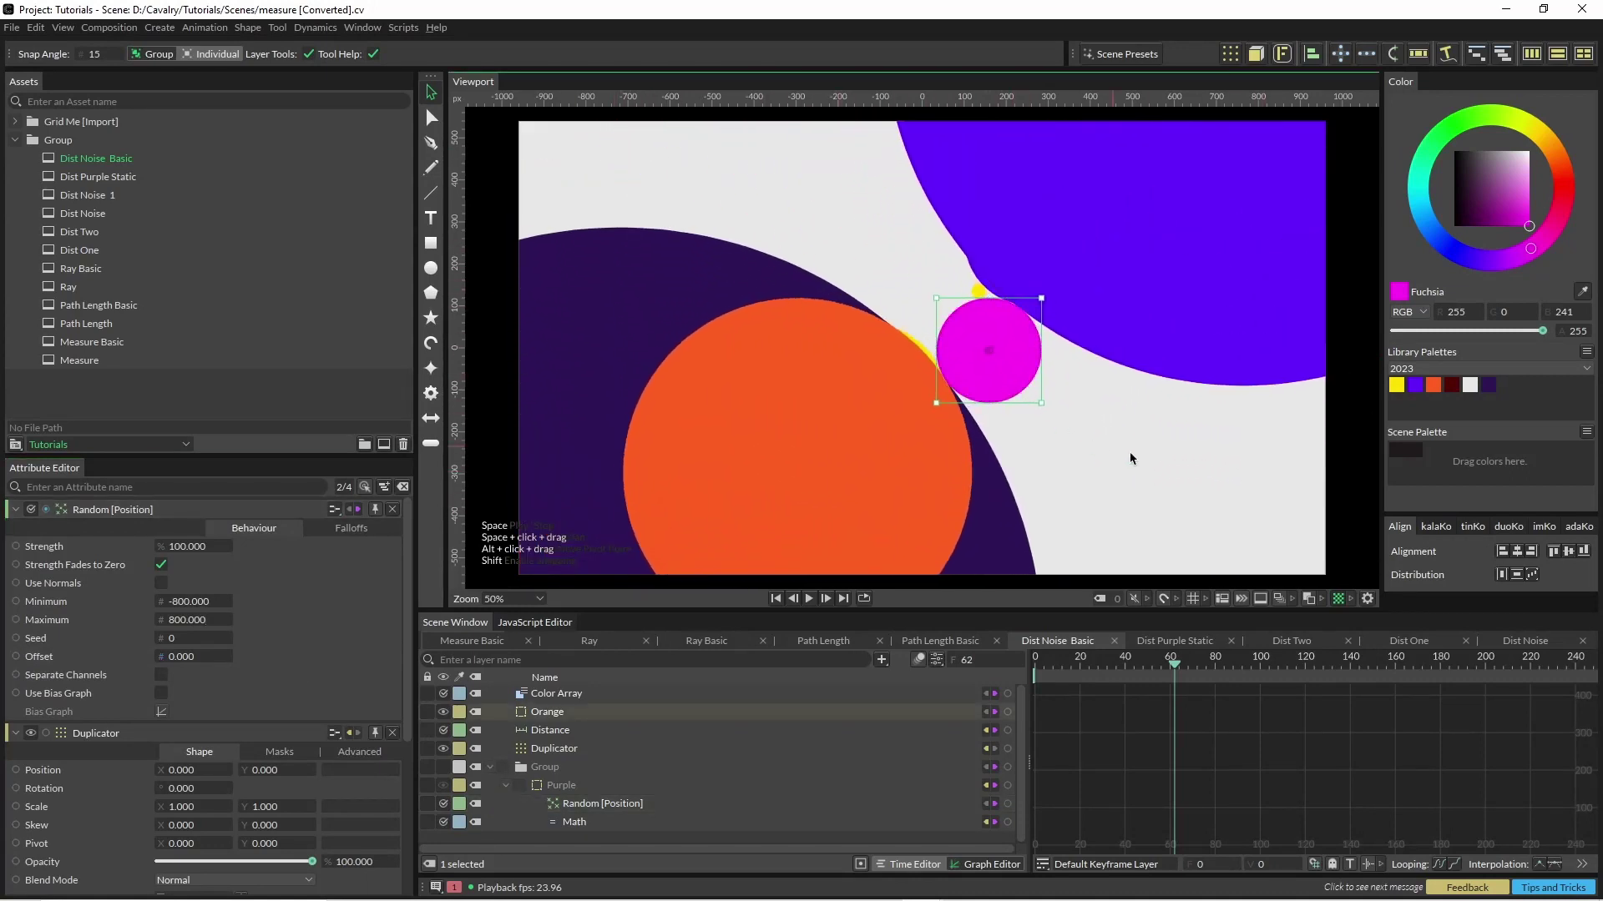
pyautogui.press('space')
pyautogui.press('space')
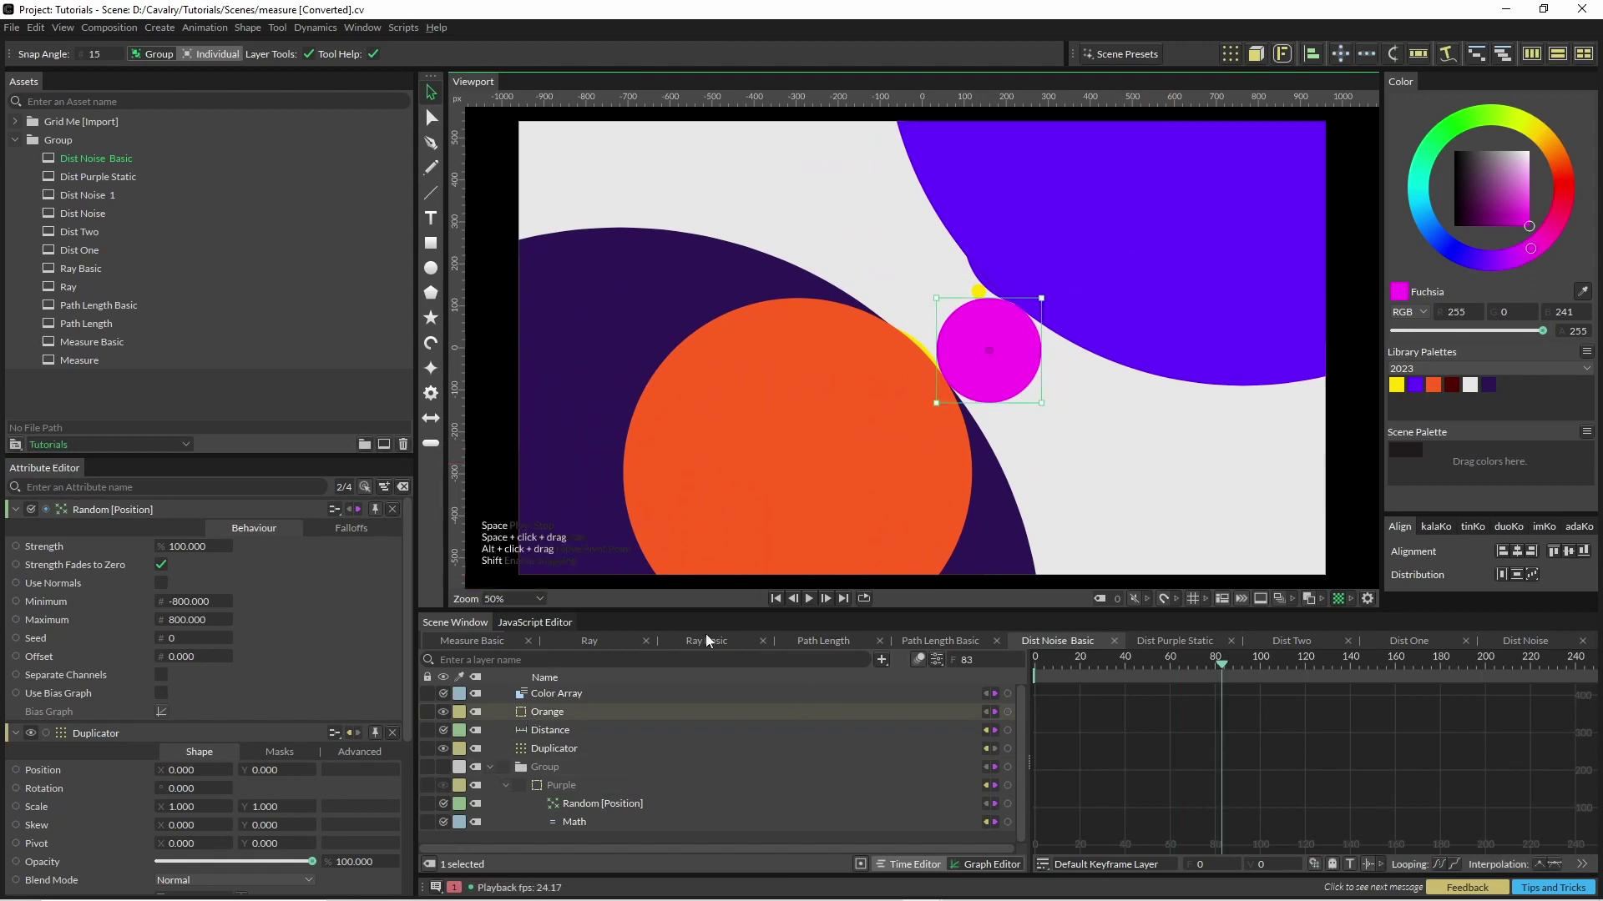
pyautogui.moveTo(1024, 358); pyautogui.dragTo(962, 409)
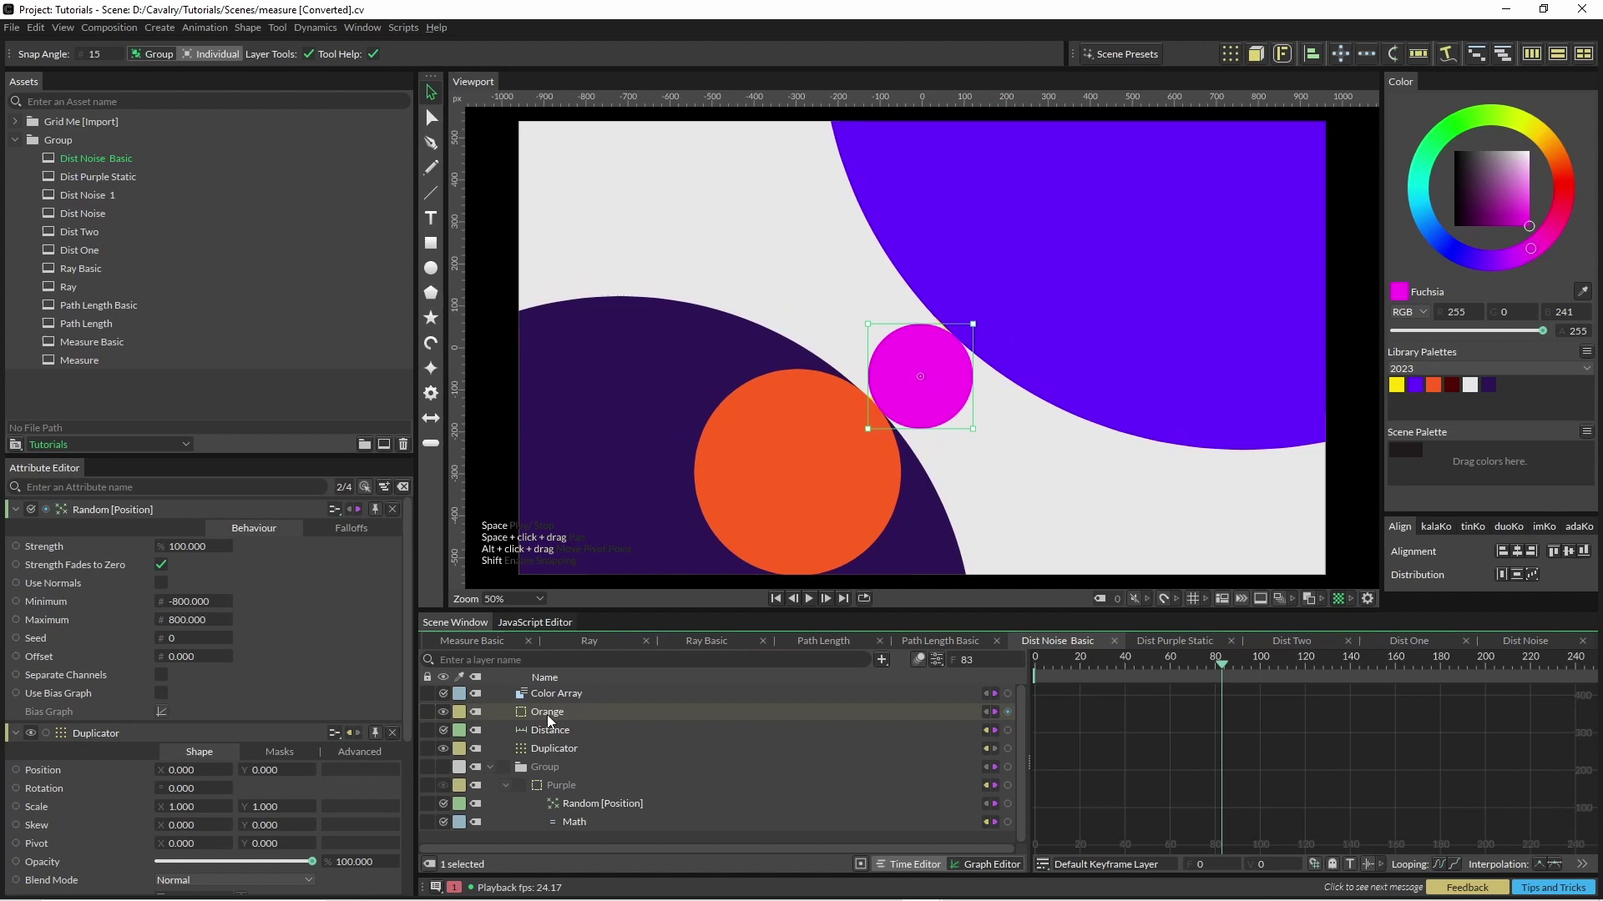
# - Rename Orange to Pink and add a Noise behaviour to its Position ranging -546 to 435
pyautogui.click(449, 714)
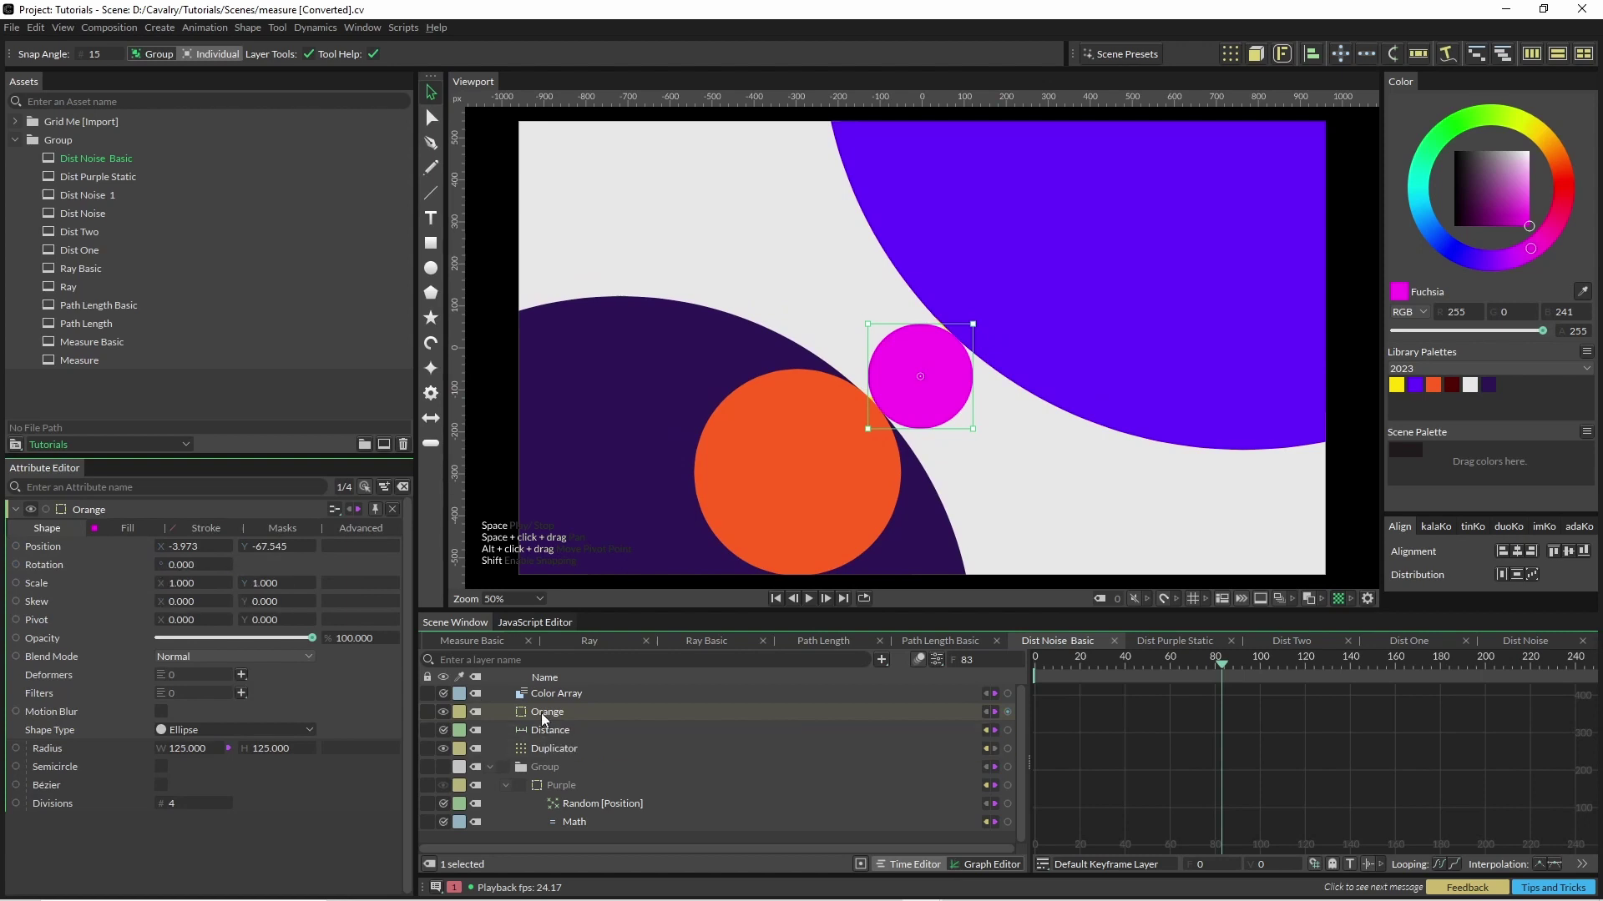
pyautogui.press('Return')
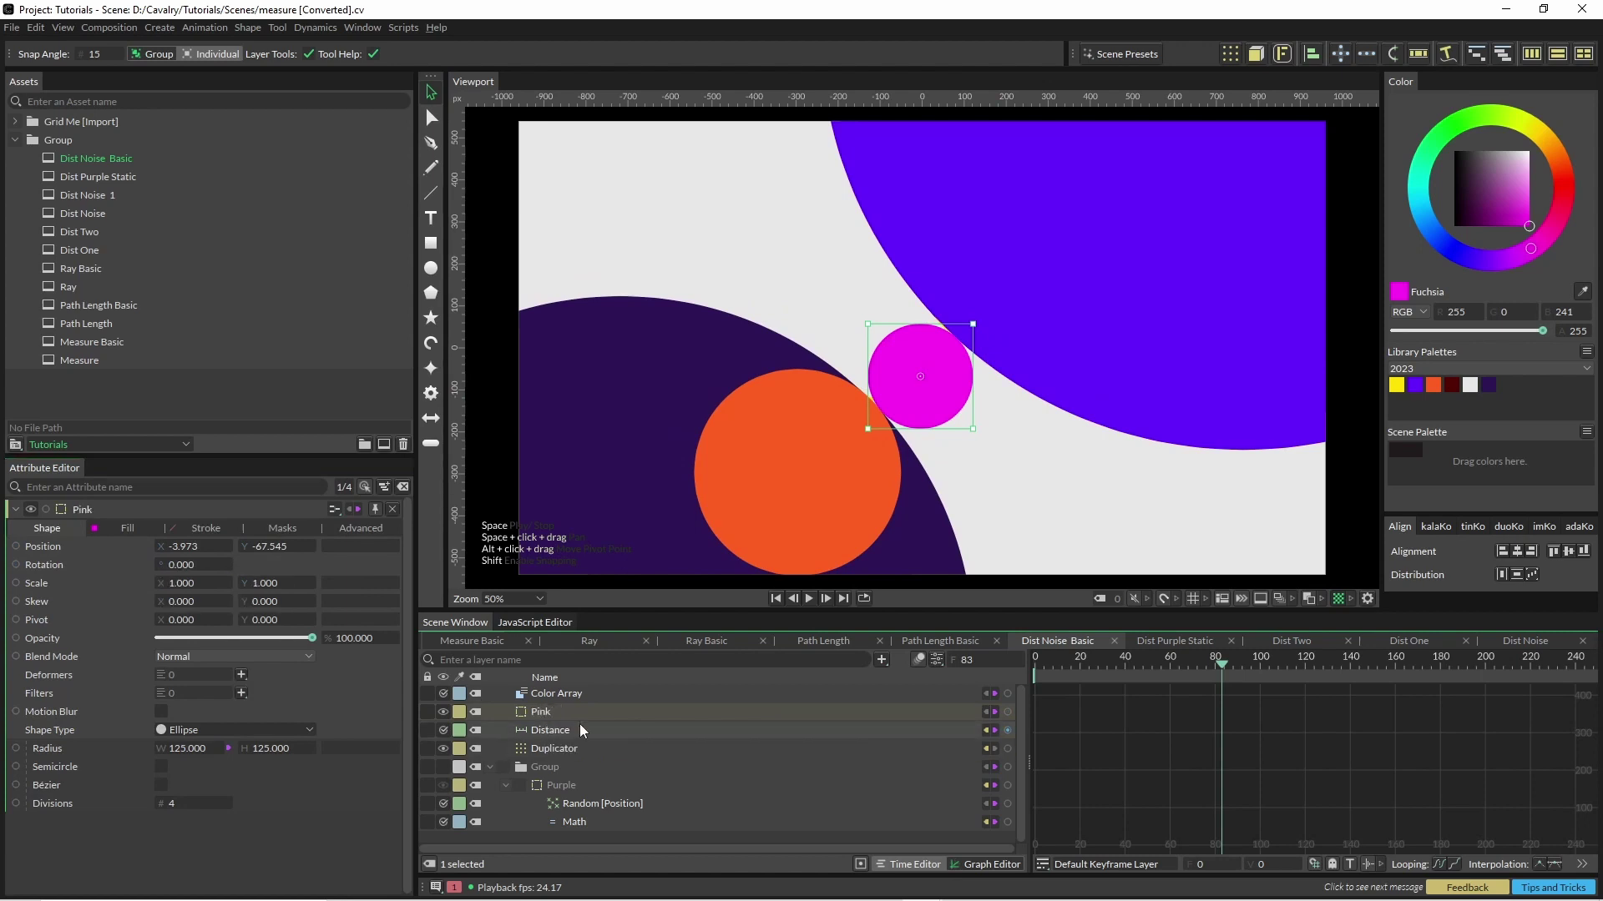
pyautogui.rightClick(125, 545)
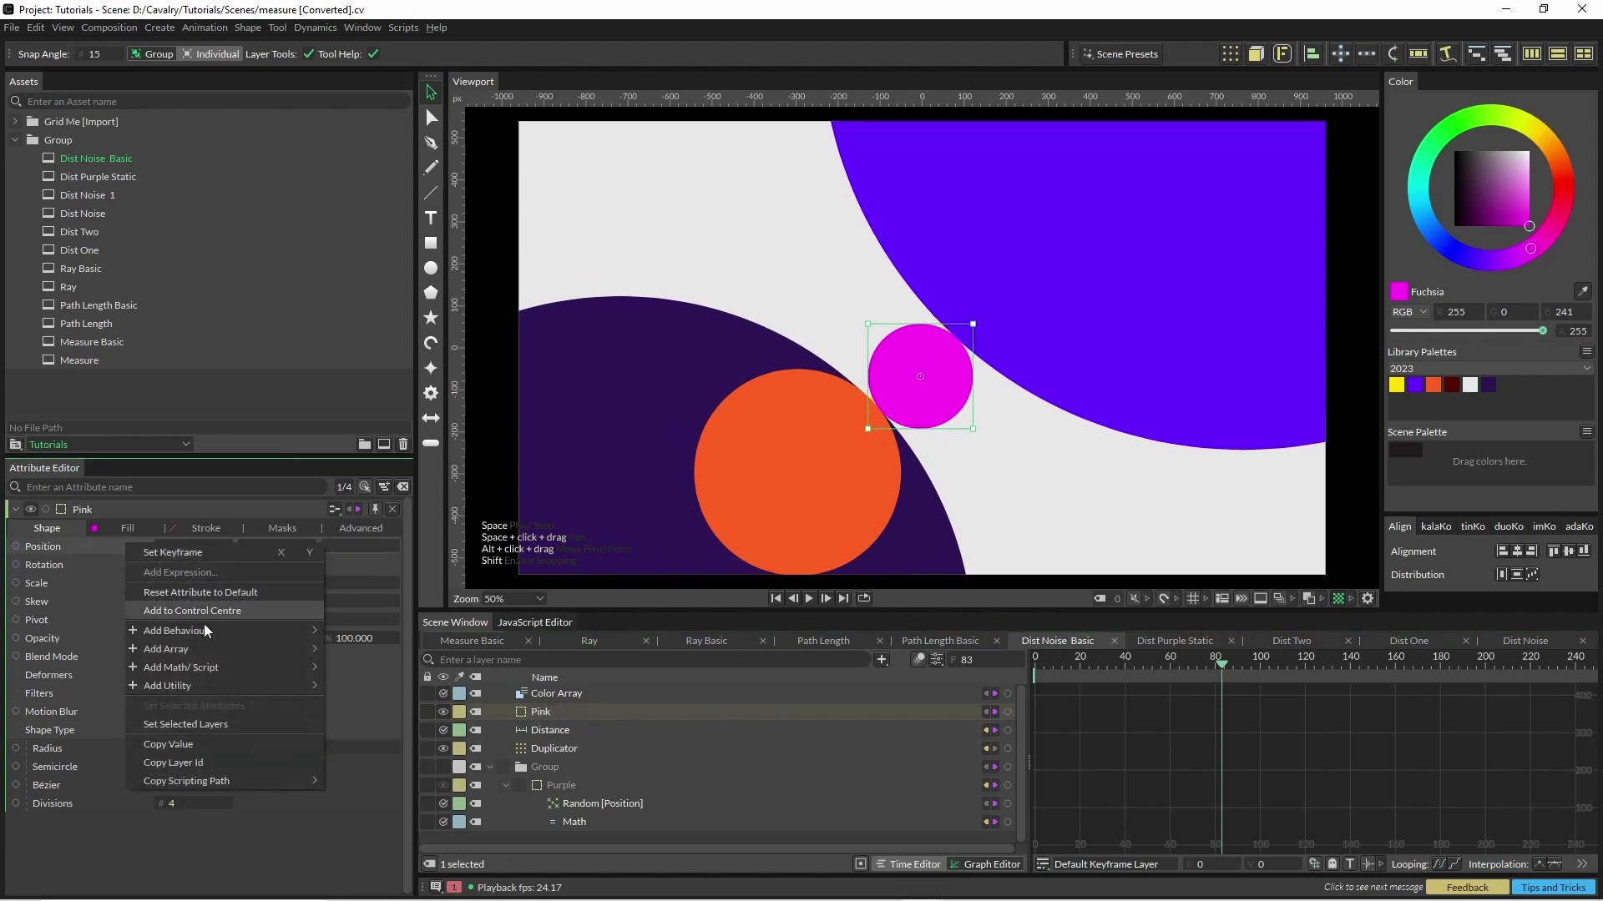
pyautogui.moveTo(209, 630)
pyautogui.click(447, 653)
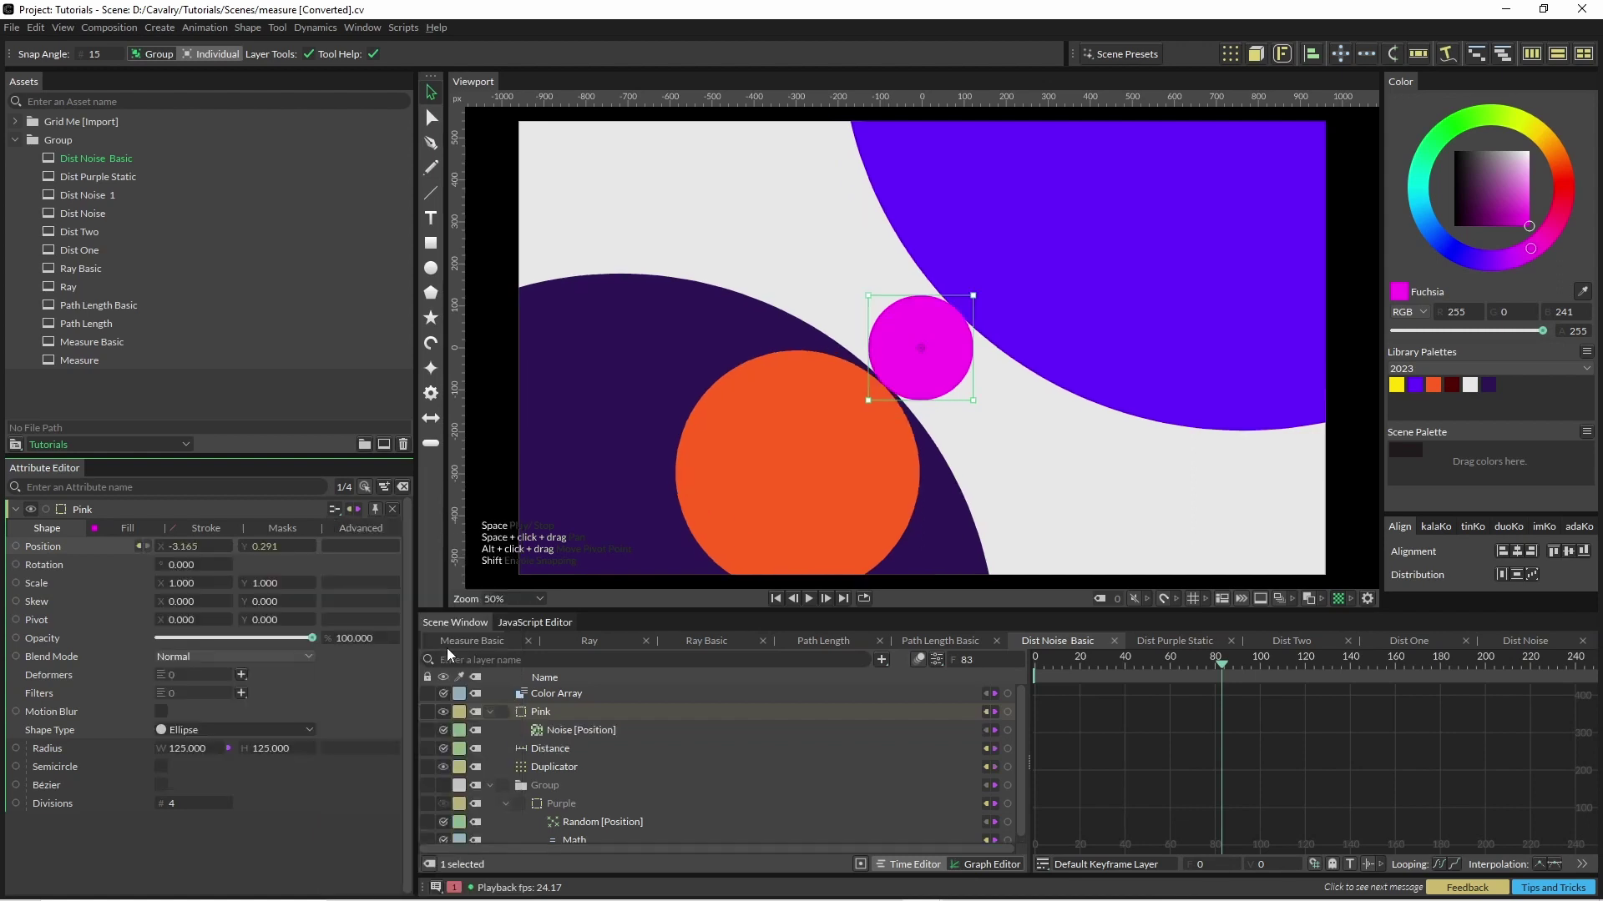
pyautogui.click(571, 729)
pyautogui.moveTo(192, 619); pyautogui.dragTo(242, 637)
# - Preview the noise motion and toggle Filter Index in the Noise behaviour's Context options
pyautogui.press('space')
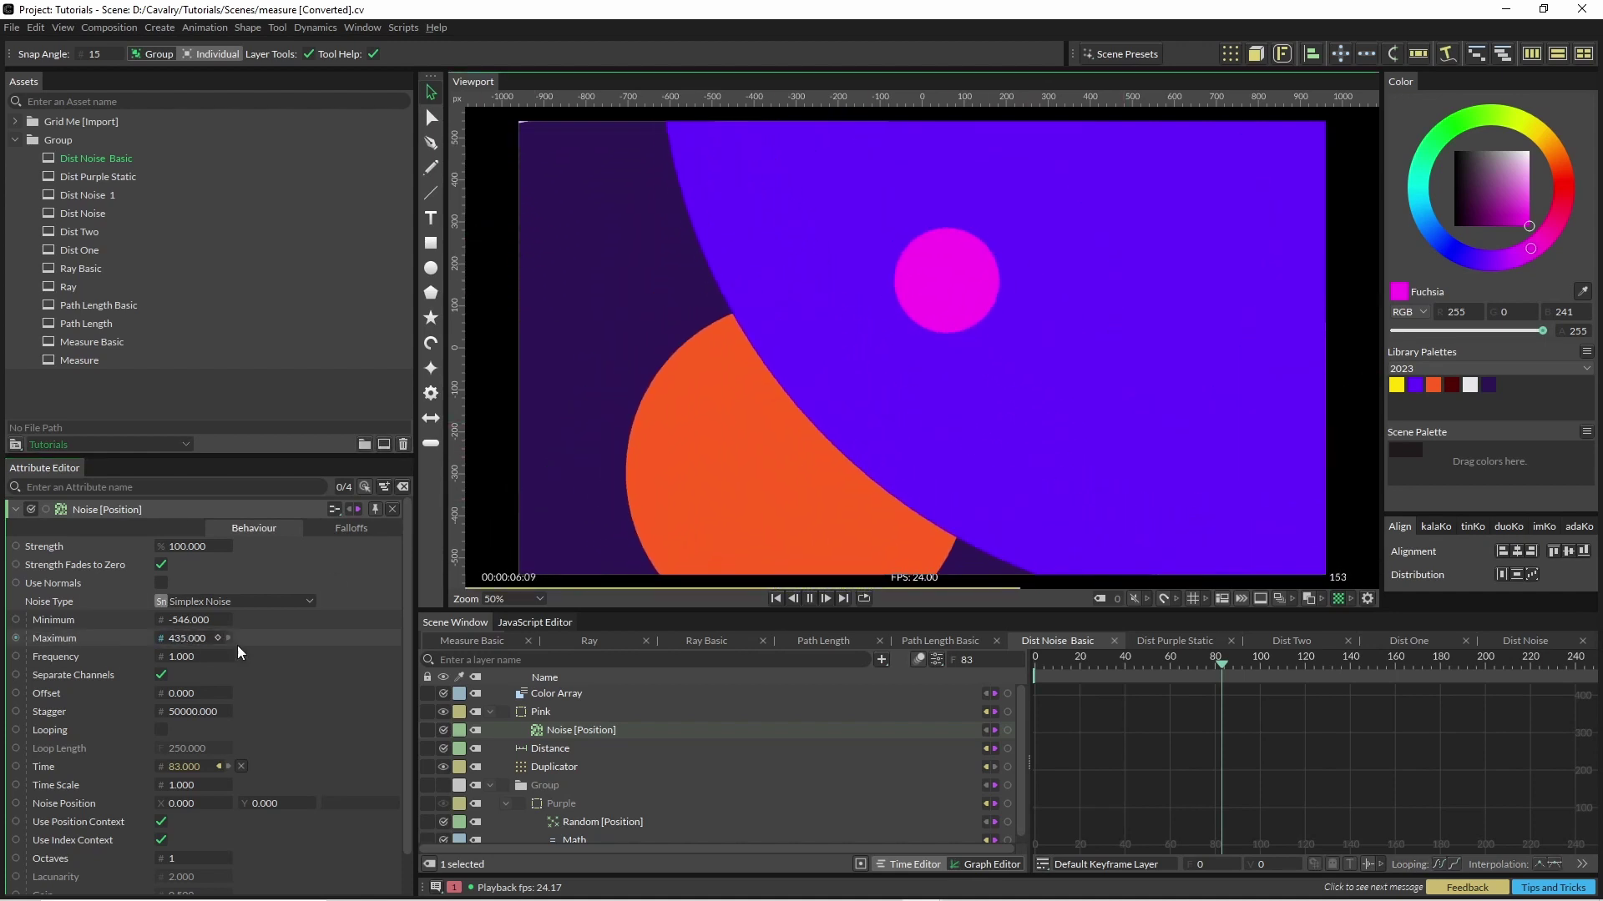
pyautogui.rightClick(283, 507)
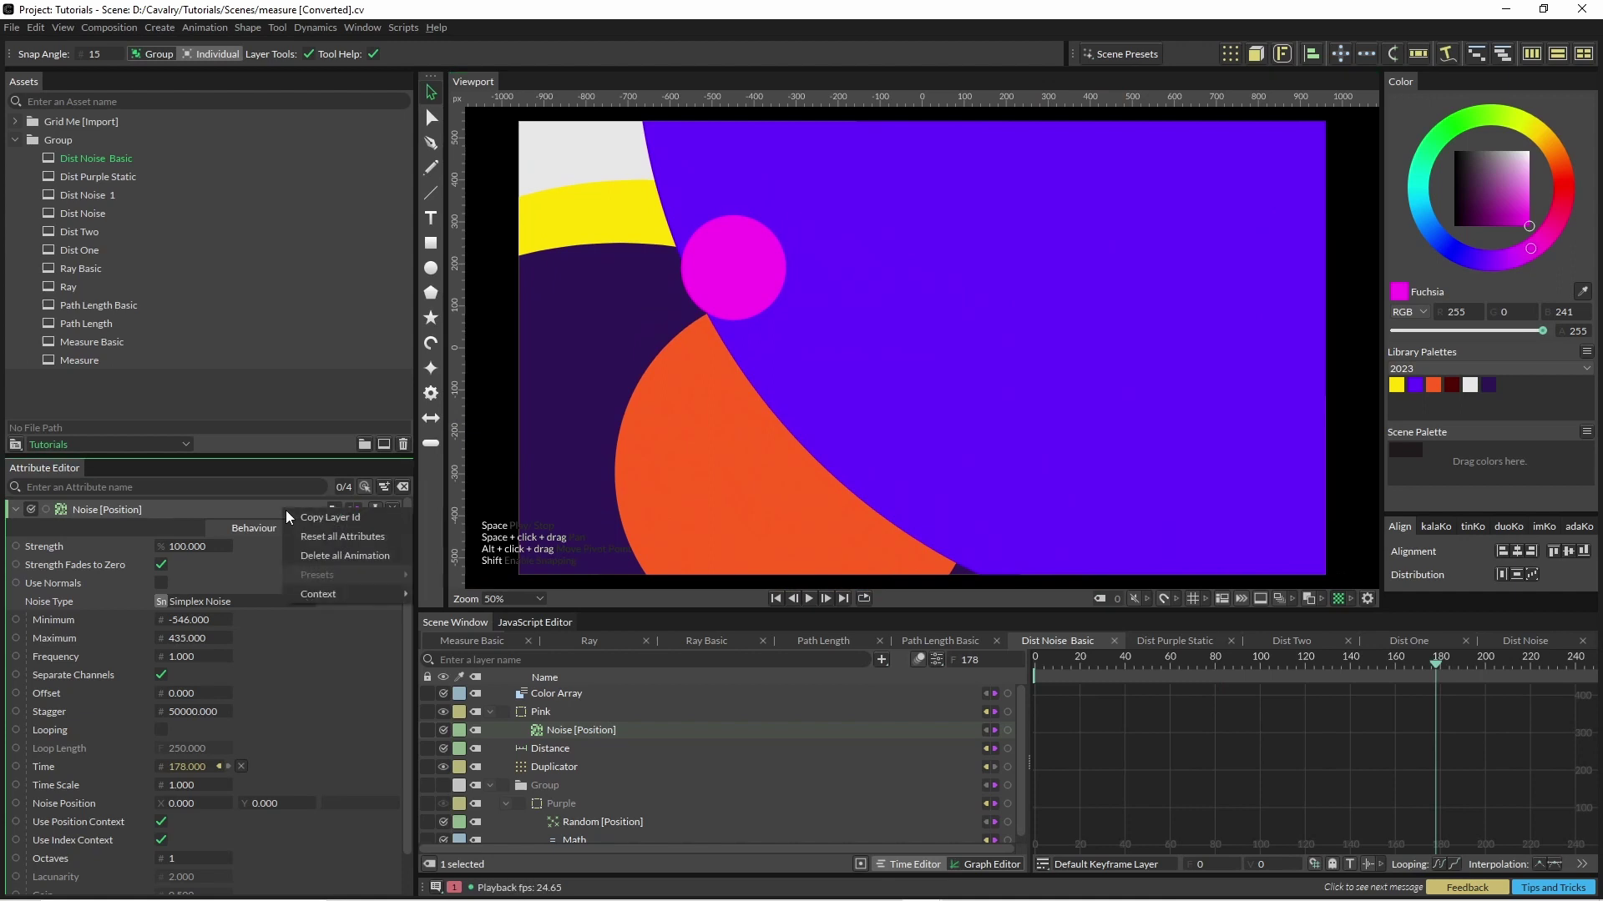
pyautogui.click(374, 594)
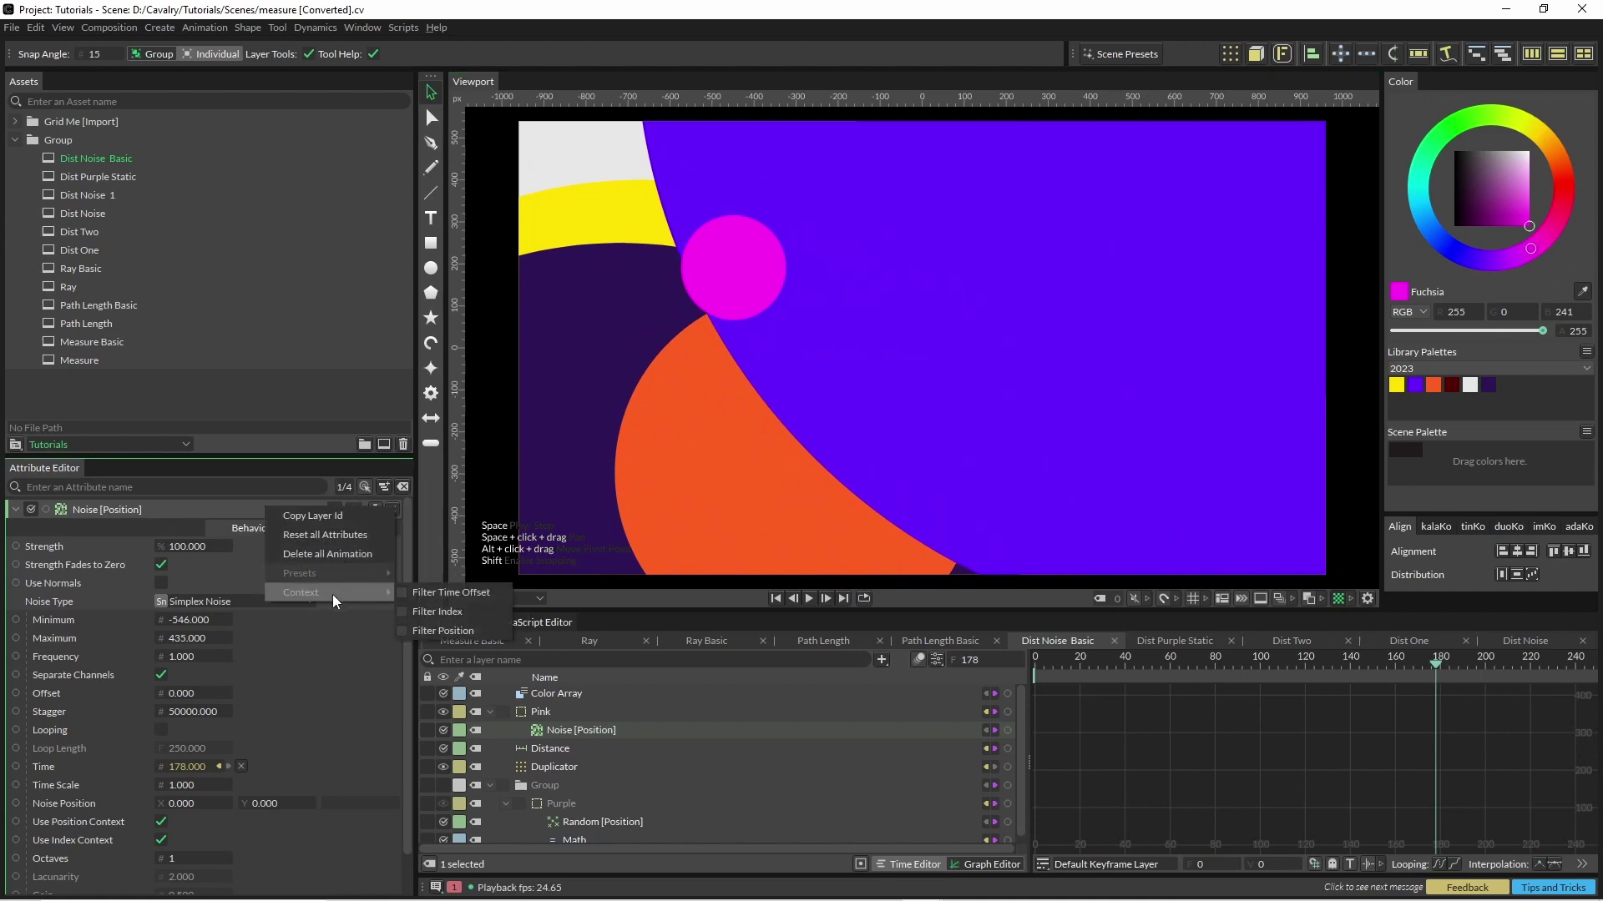
pyautogui.click(449, 614)
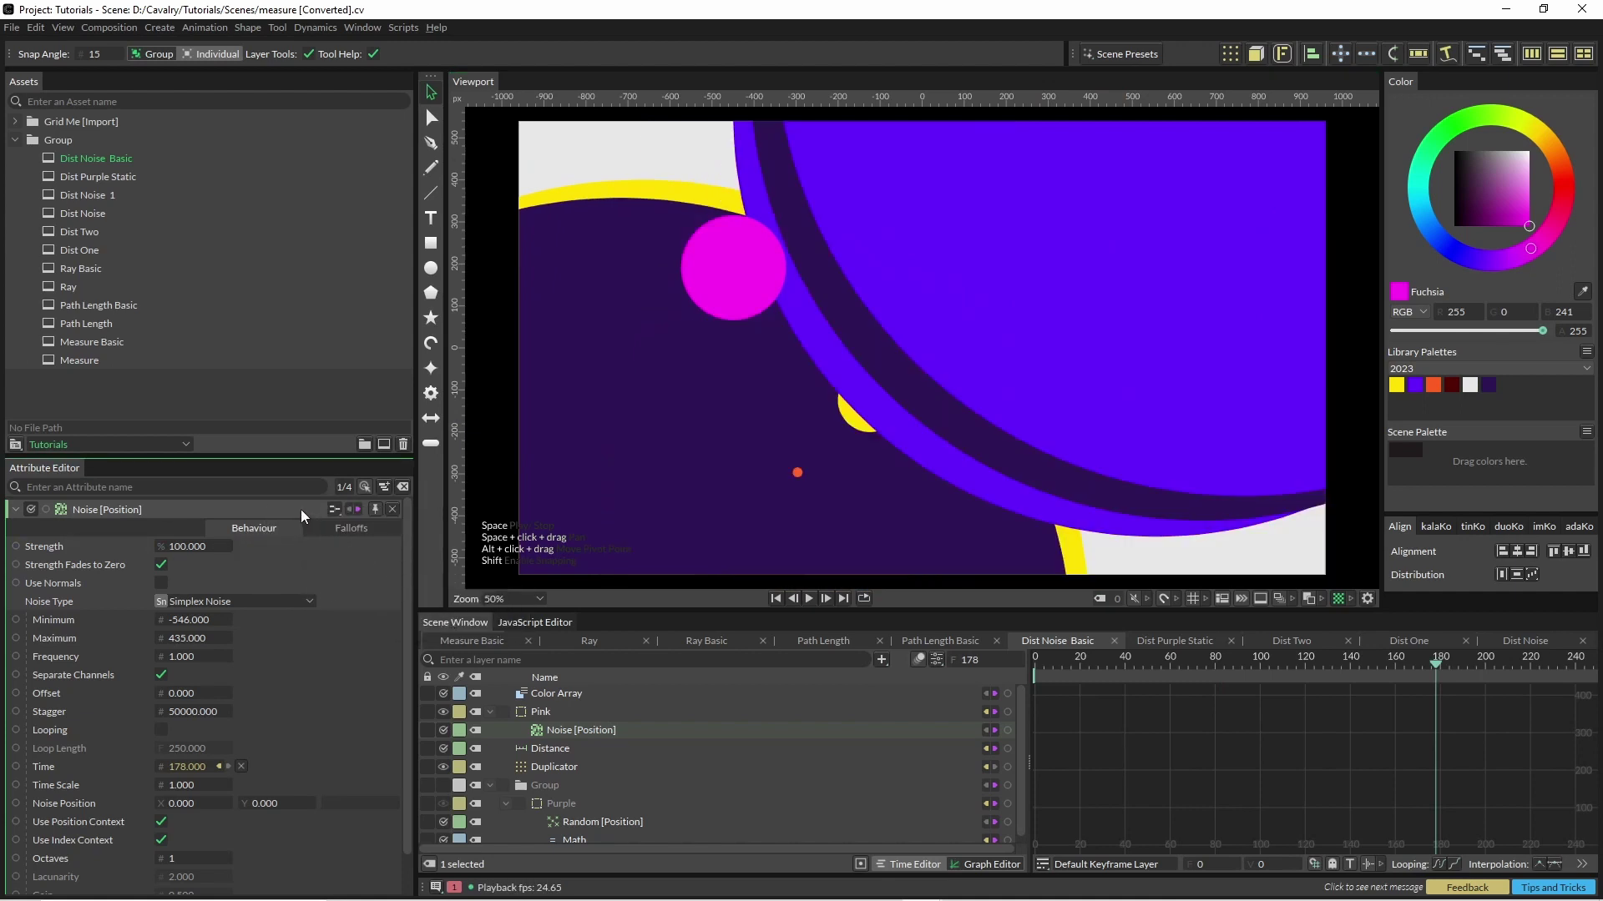
pyautogui.rightClick(300, 509)
pyautogui.moveTo(359, 598)
pyautogui.click(470, 632)
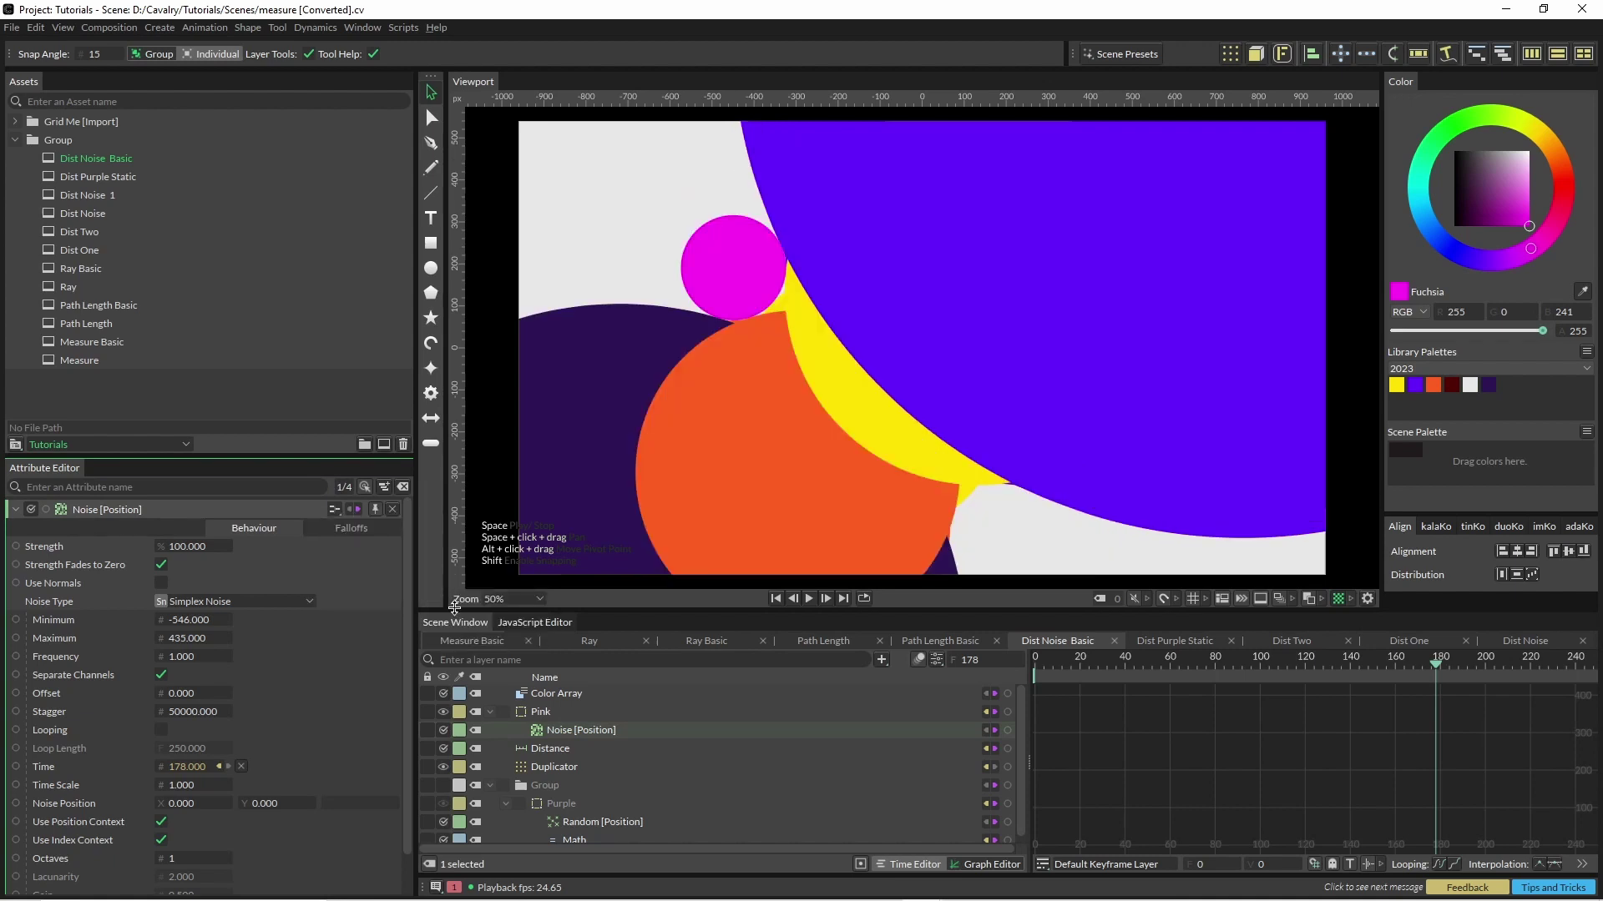
pyautogui.press('space')
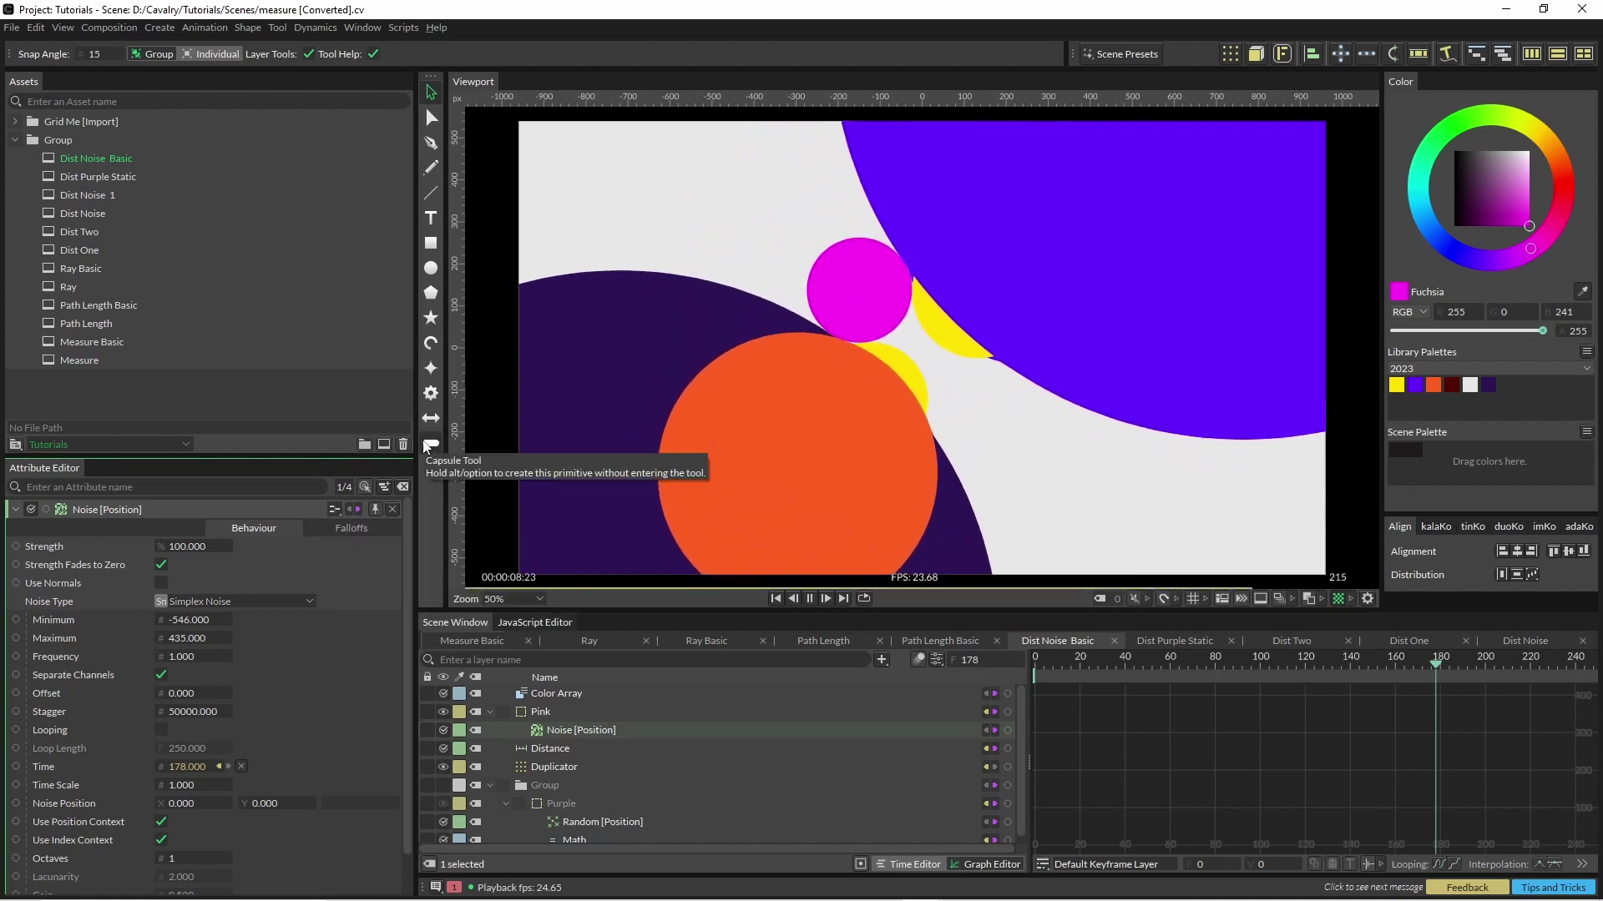